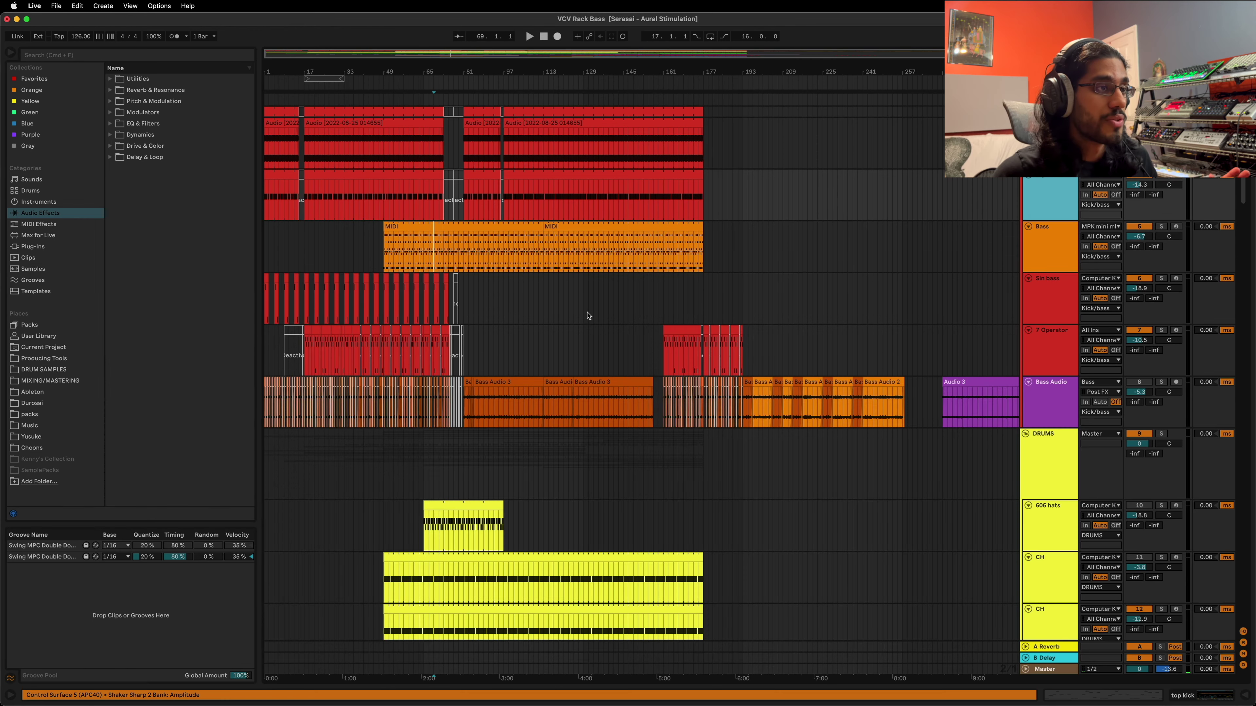
- Show the Bass track's device chain and view the VCV Rack 2 patch window, dismissing its welcome tips and closing it
{"action": "left_click", "coordinate": [398, 269]}
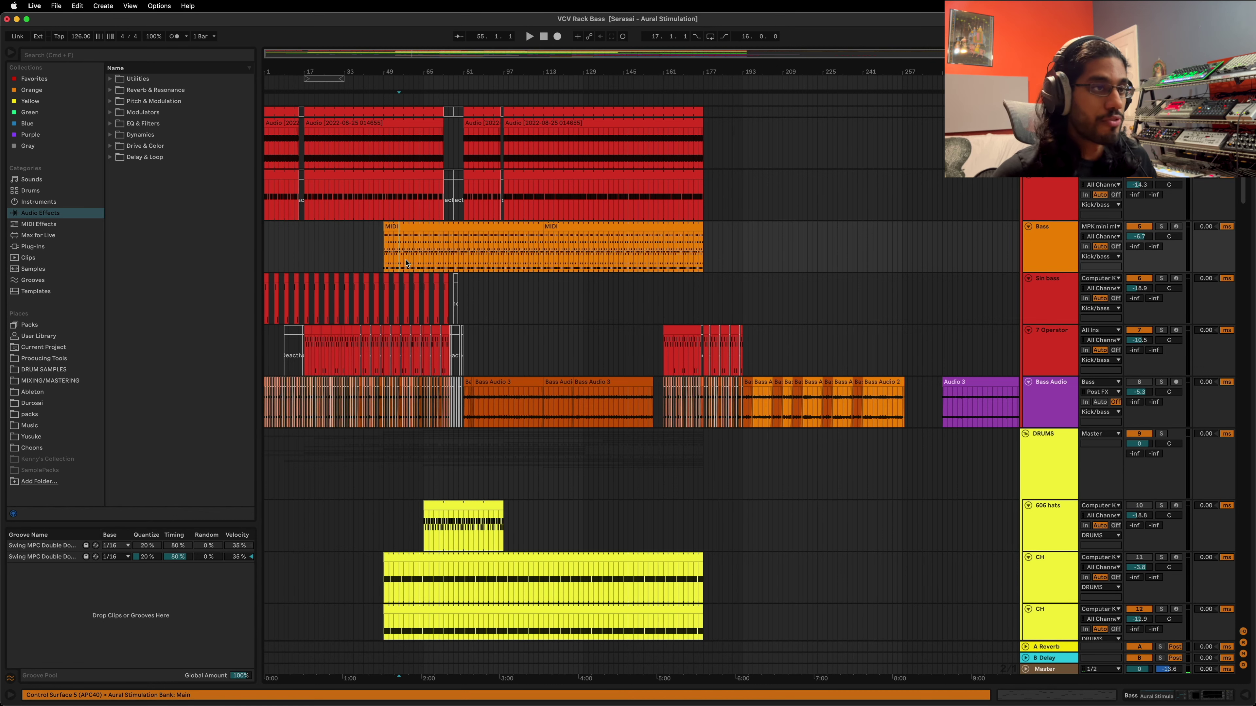
{"action": "double_click", "coordinate": [1062, 248]}
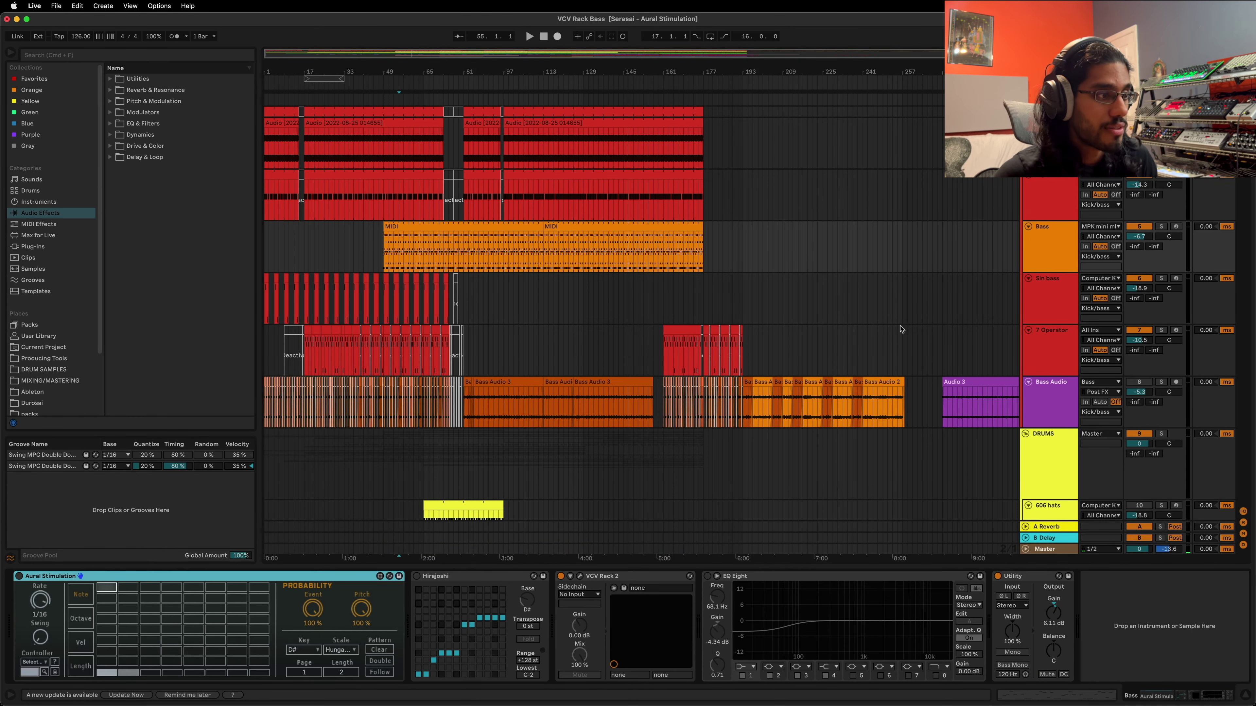
{"action": "left_click", "coordinate": [580, 576]}
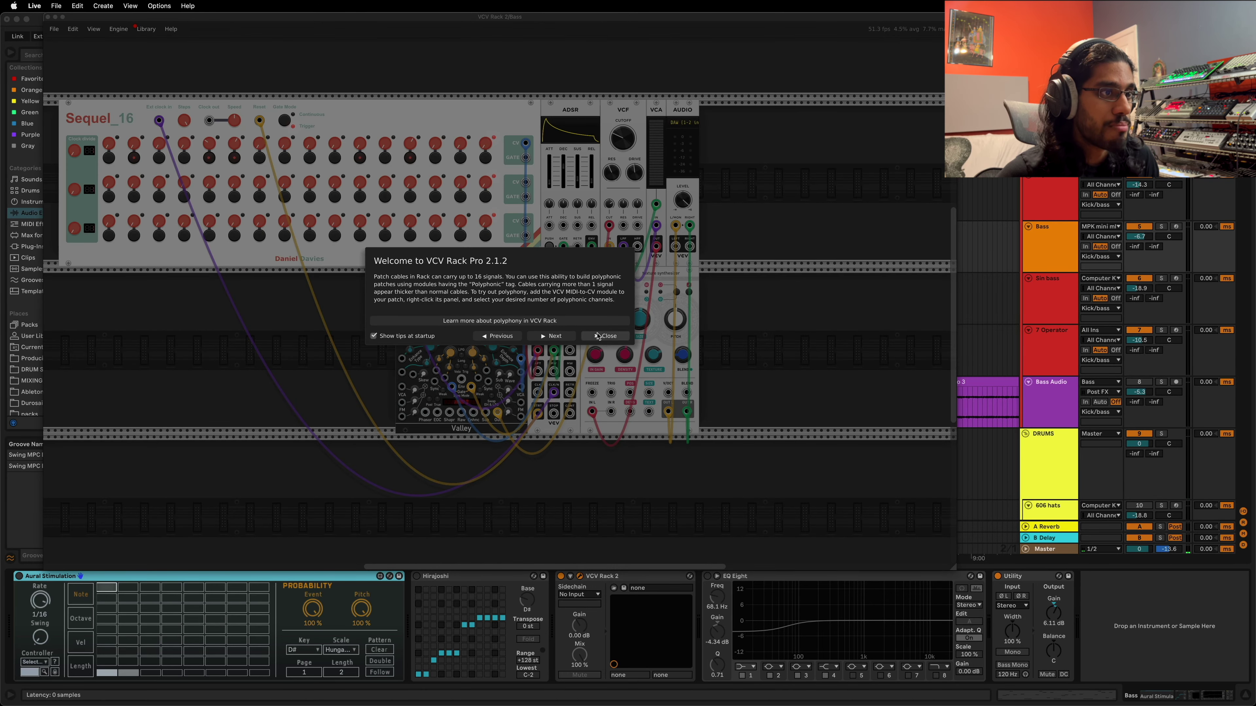
{"action": "left_click", "coordinate": [604, 336]}
{"action": "left_click_drag", "start_coordinate": [450, 17], "coordinate": [517, 70]}
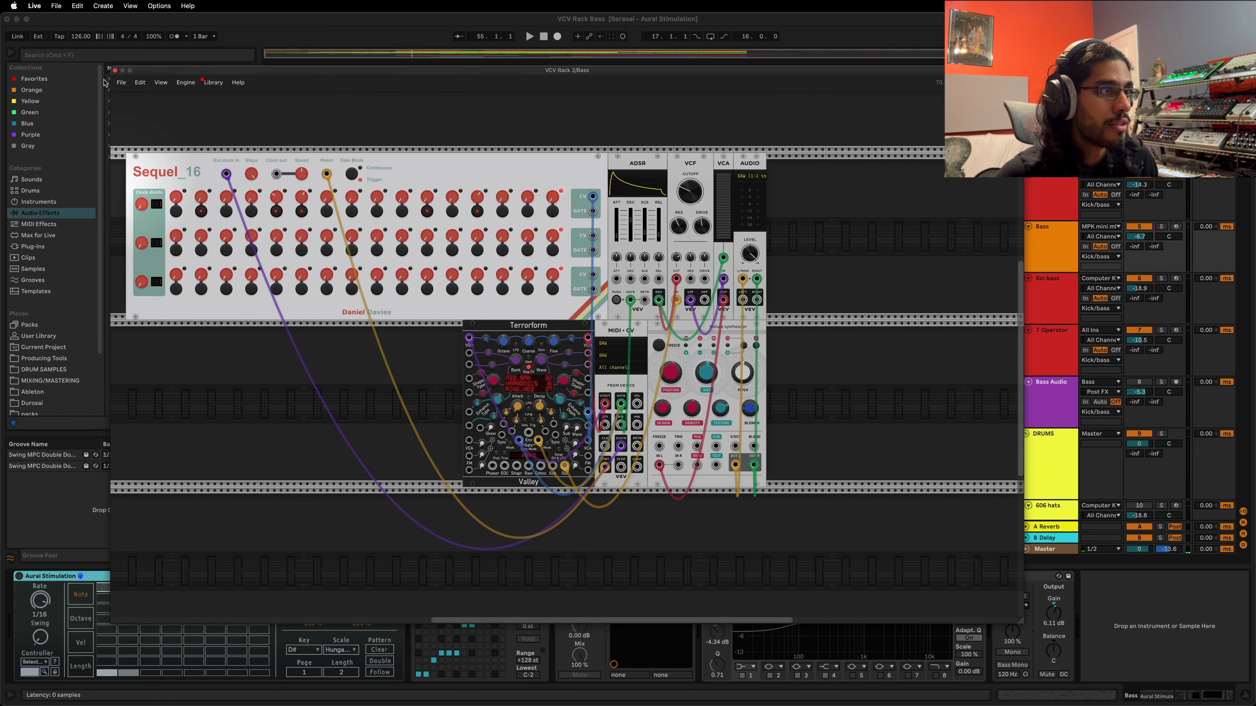
{"action": "left_click", "coordinate": [115, 71]}
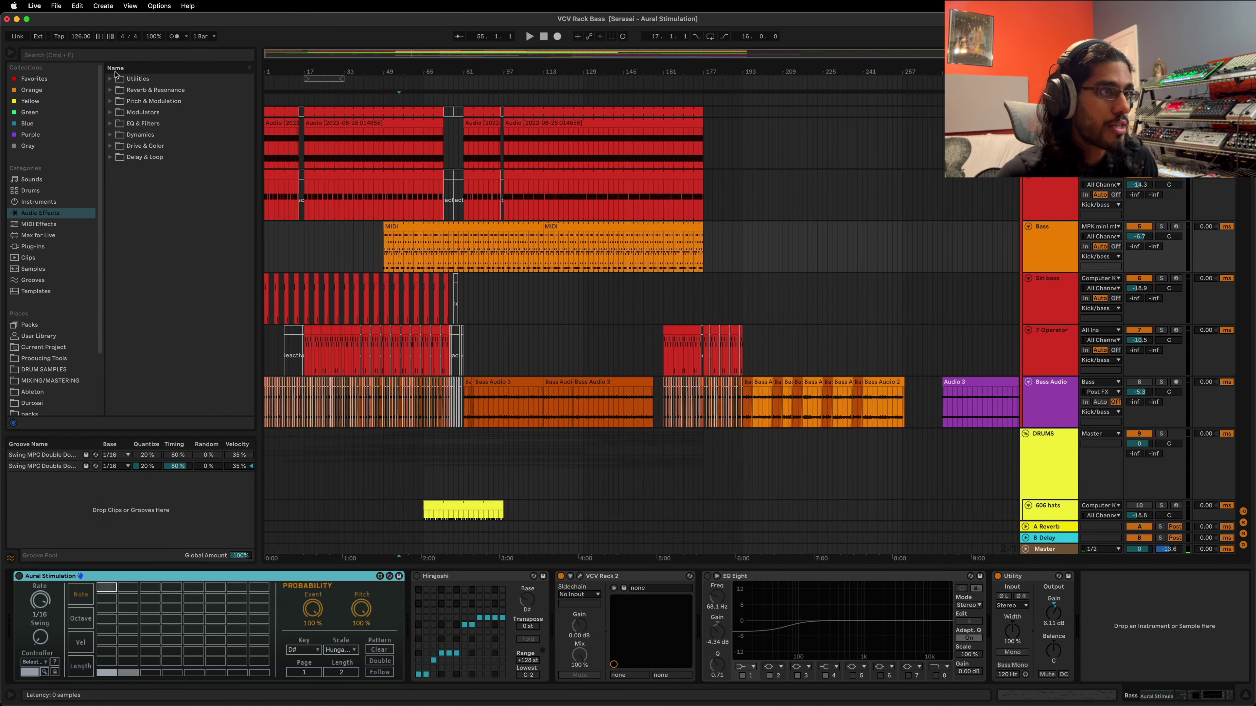
- View the notes of the first MIDI clip on the Bass track, then collapse the clip view
{"action": "left_click", "coordinate": [469, 259]}
{"action": "mouse_move", "coordinate": [487, 55]}
{"action": "left_mouse_down"}
{"action": "mouse_move", "coordinate": [487, 75]}
{"action": "mouse_move", "coordinate": [432, 57]}
{"action": "left_mouse_up"}
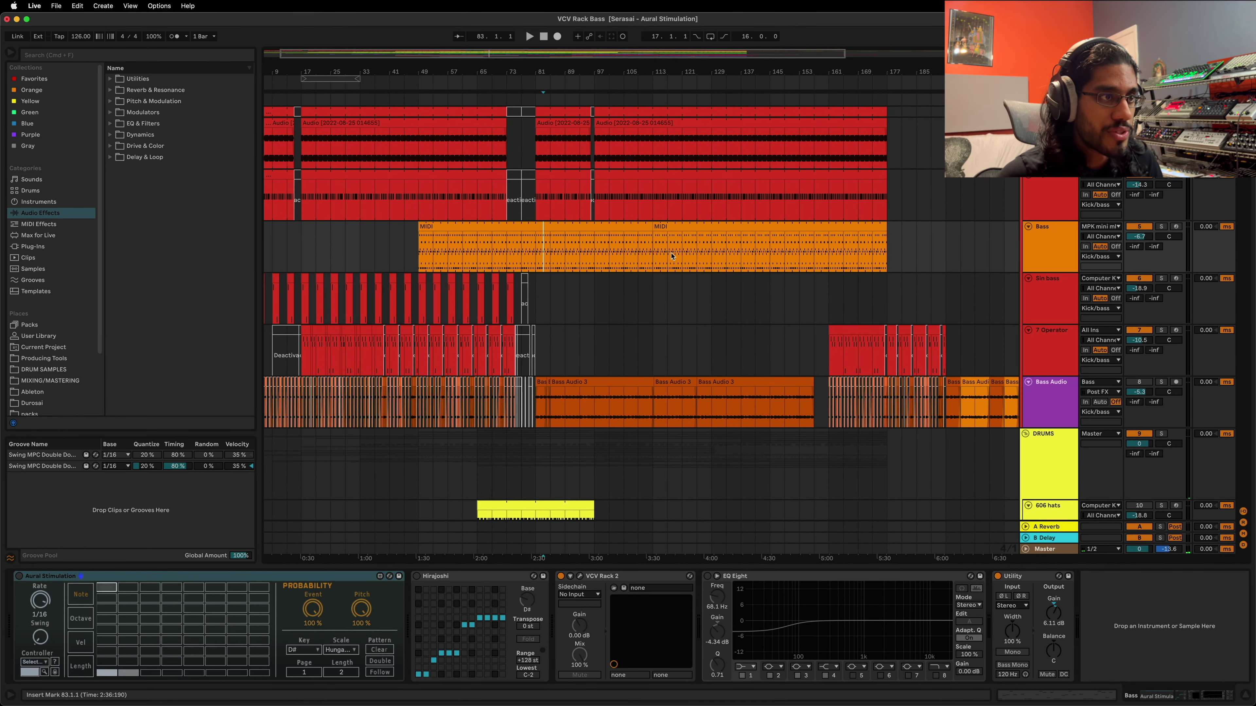
{"action": "left_click", "coordinate": [529, 262]}
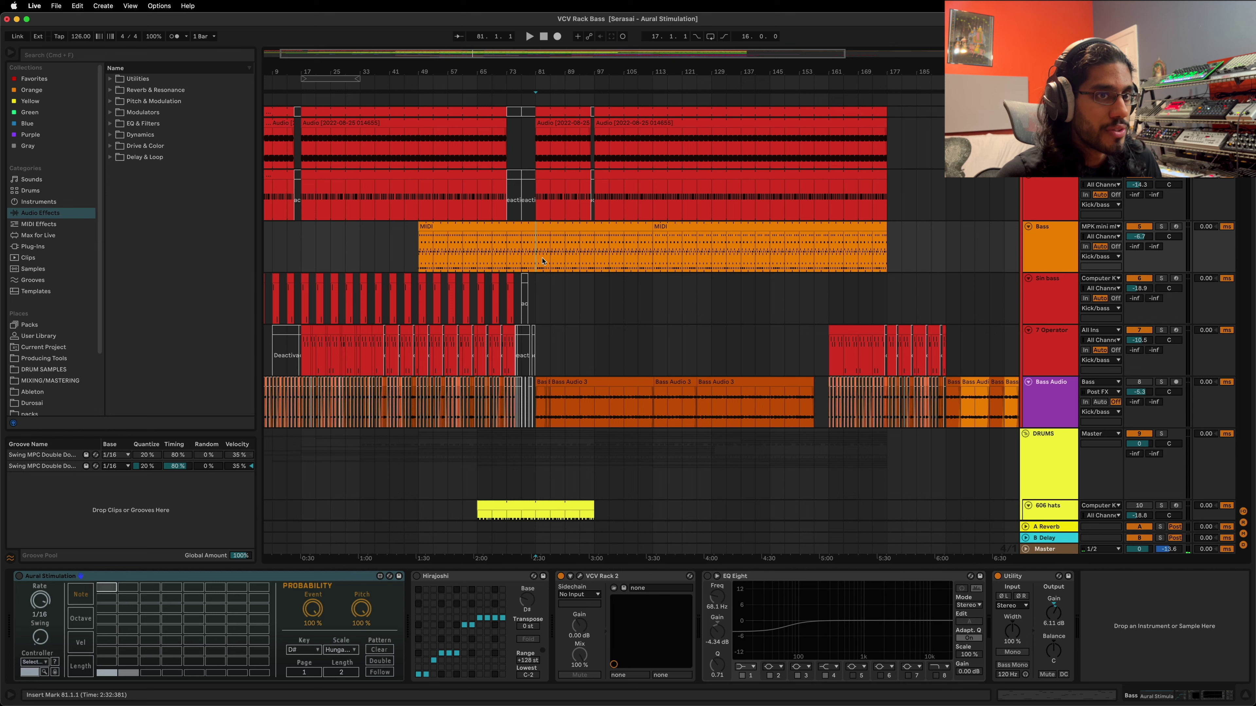
{"action": "left_click_drag", "start_coordinate": [542, 261], "coordinate": [737, 259]}
{"action": "left_click", "coordinate": [715, 227]}
{"action": "double_click", "coordinate": [594, 228]}
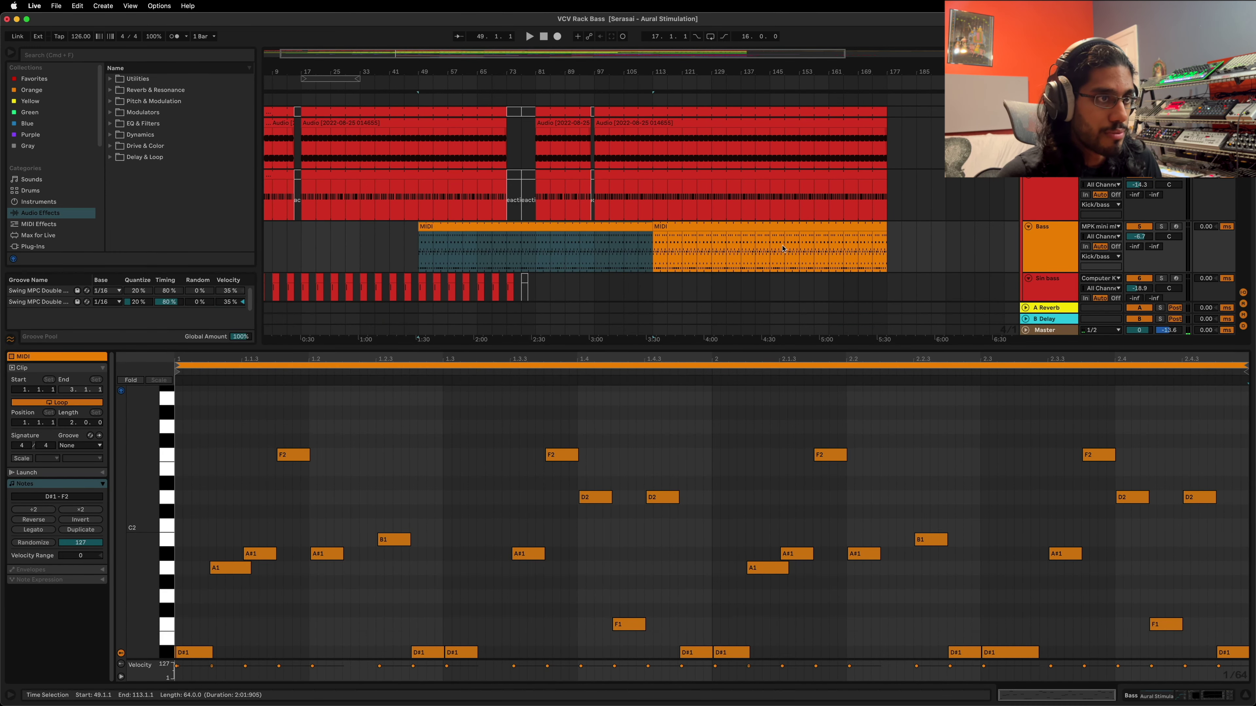
{"action": "left_click_drag", "start_coordinate": [633, 348], "coordinate": [636, 616]}
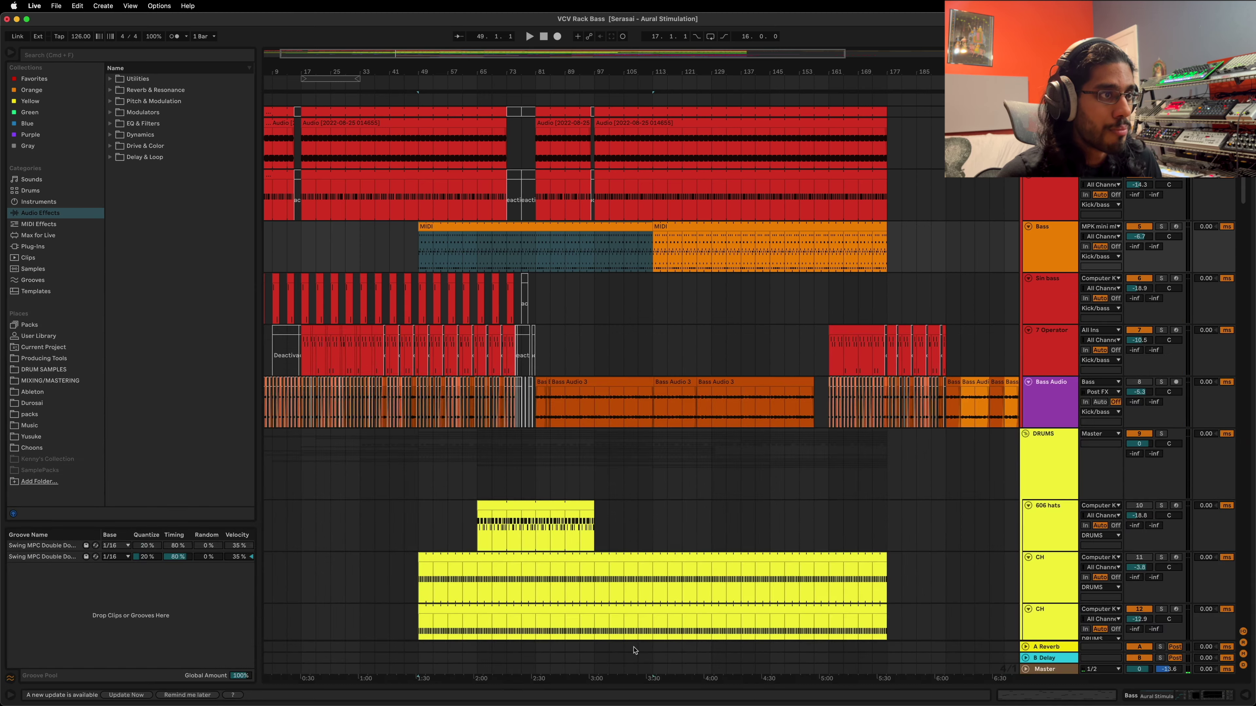
- Mark bars 81 to 153 on the 7 Operator track and show that track's Operator device
{"action": "left_click", "coordinate": [535, 252]}
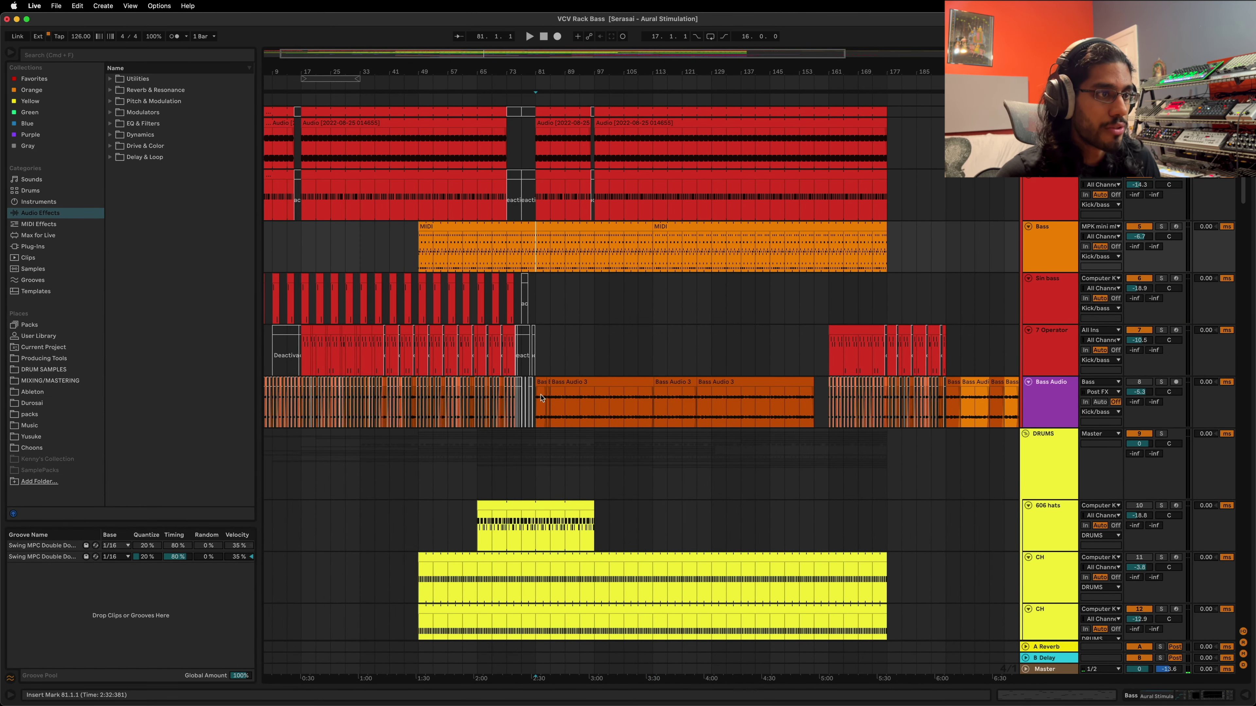
{"action": "left_click", "coordinate": [563, 409]}
{"action": "left_click_drag", "start_coordinate": [536, 351], "coordinate": [800, 377]}
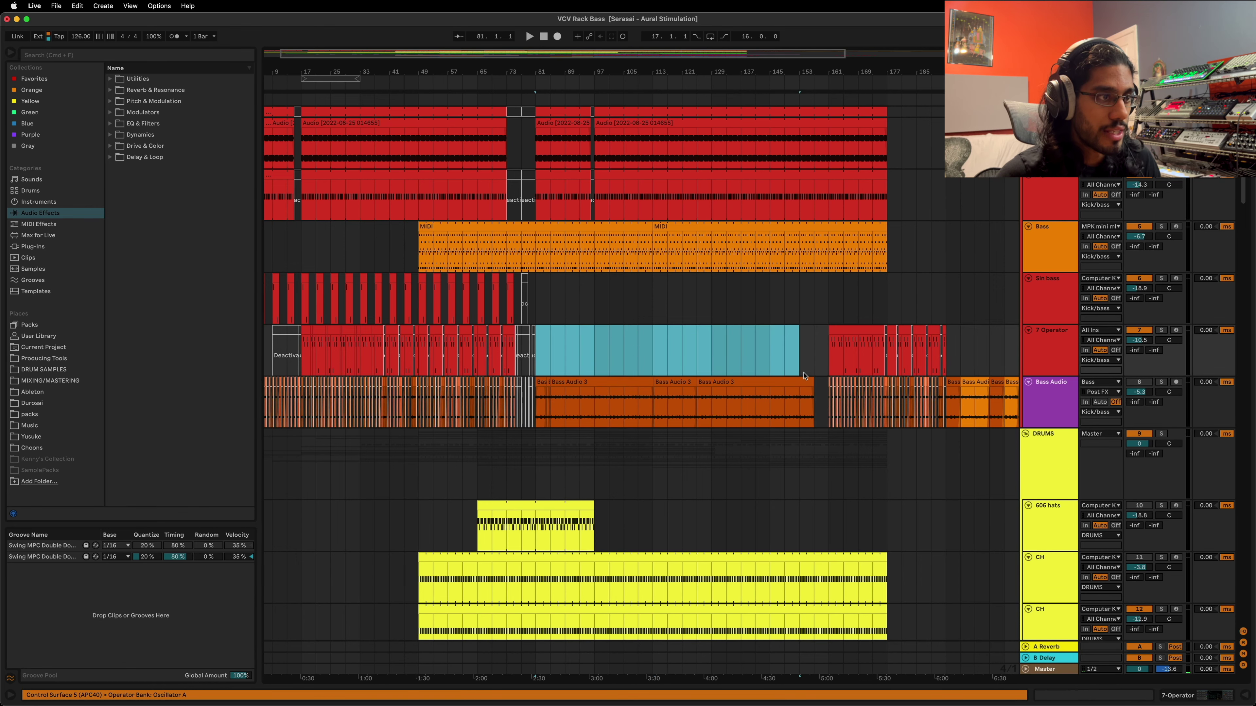
{"action": "left_click", "coordinate": [800, 376]}
{"action": "left_click_drag", "start_coordinate": [331, 56], "coordinate": [337, 82]}
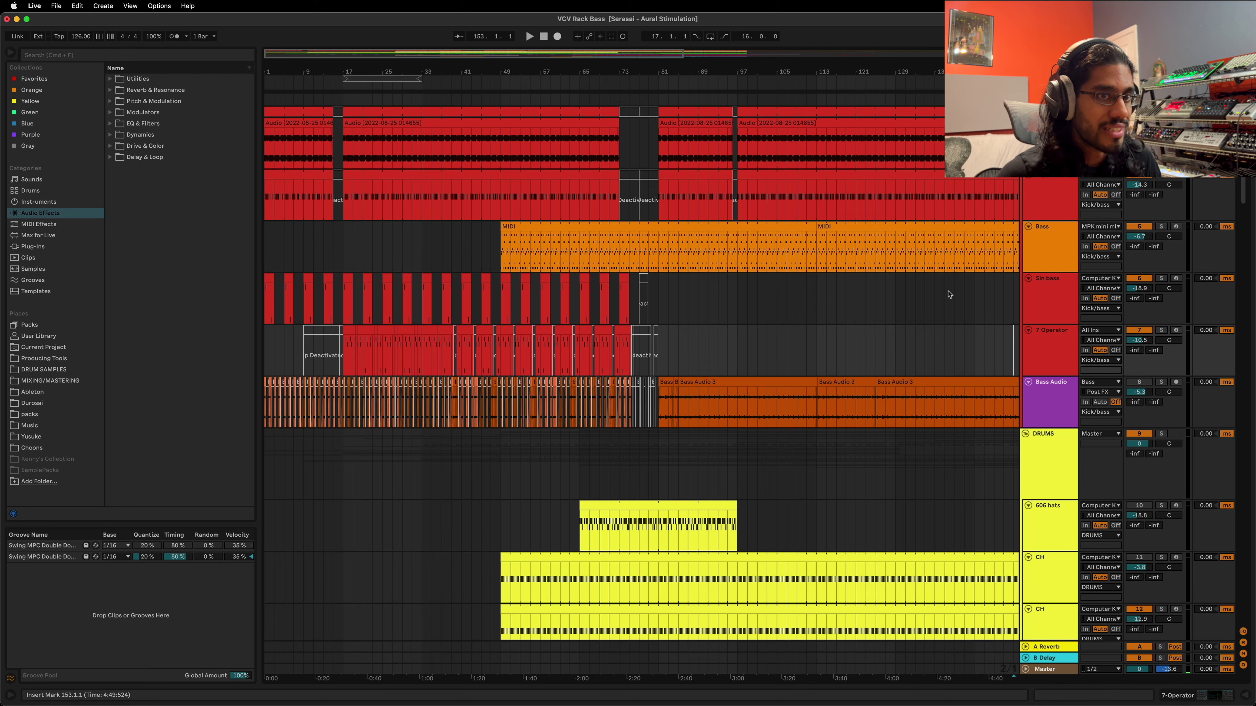
{"action": "double_click", "coordinate": [1047, 279]}
{"action": "left_click", "coordinate": [1058, 351]}
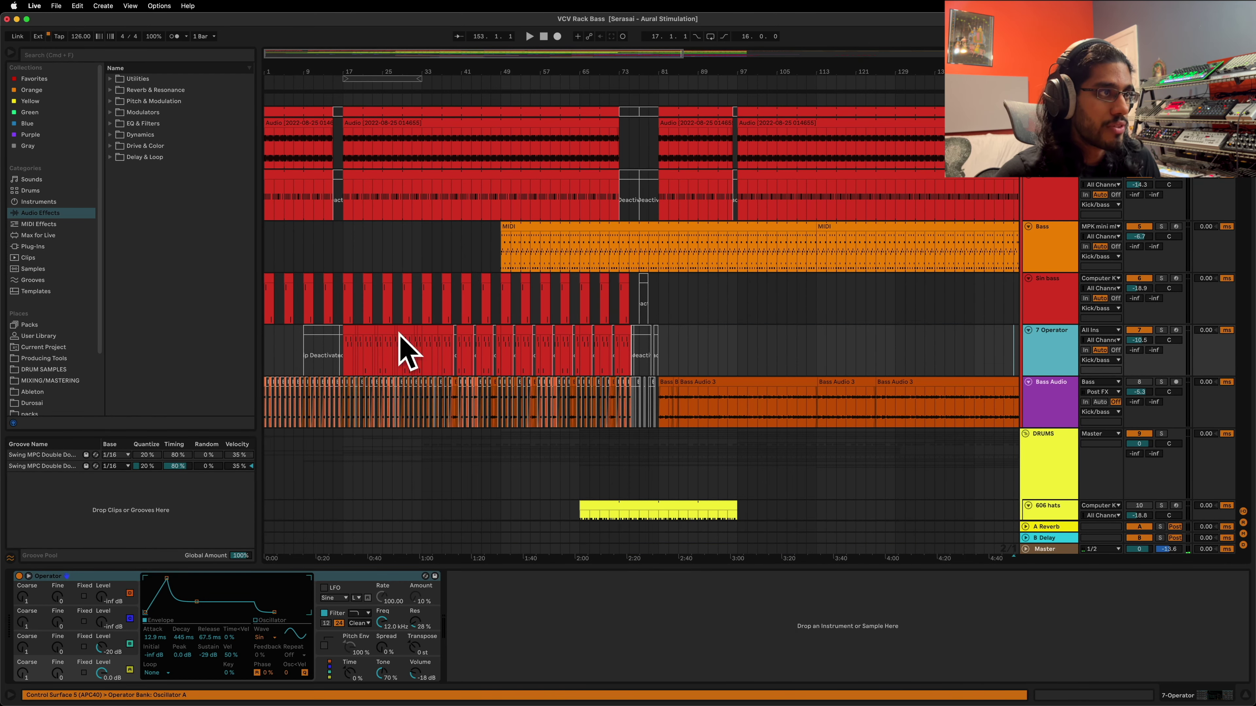
- Return to the Bass track's devices, start playback at bar 97 and set the Bass track volume to -6.1
{"action": "left_click_drag", "start_coordinate": [412, 53], "coordinate": [411, 30]}
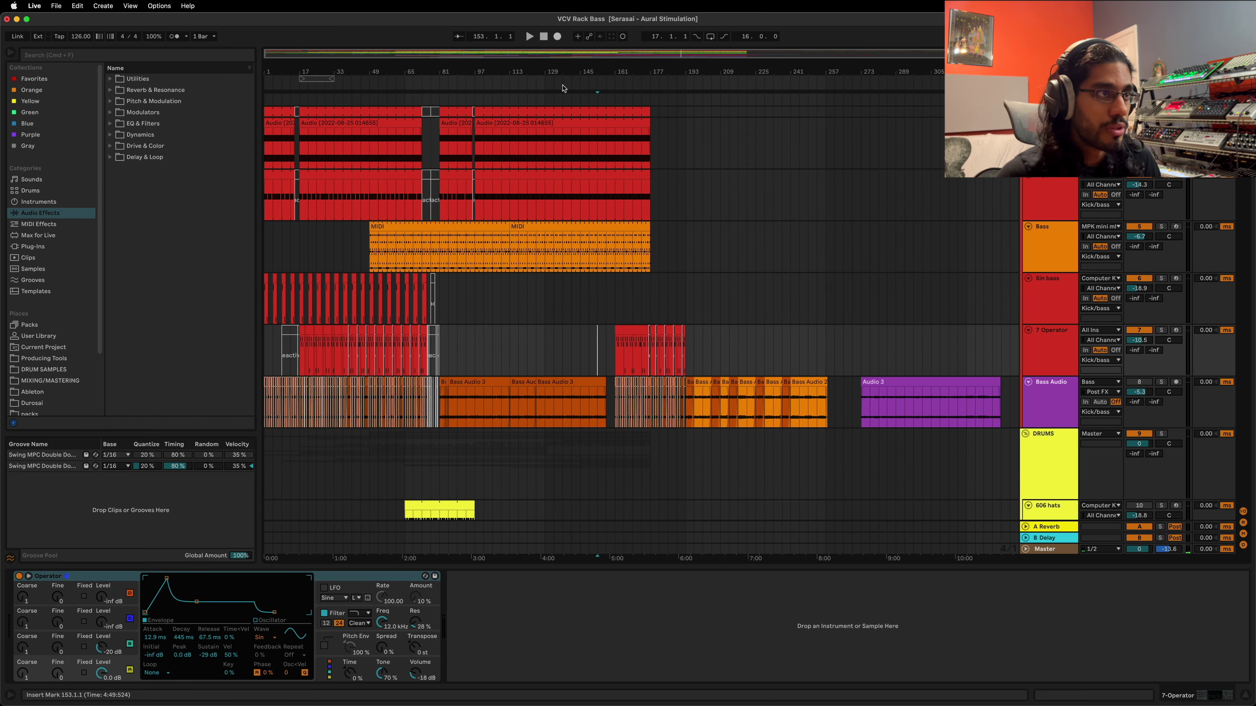
{"action": "key", "text": "plus"}
{"action": "left_click", "coordinate": [1044, 241]}
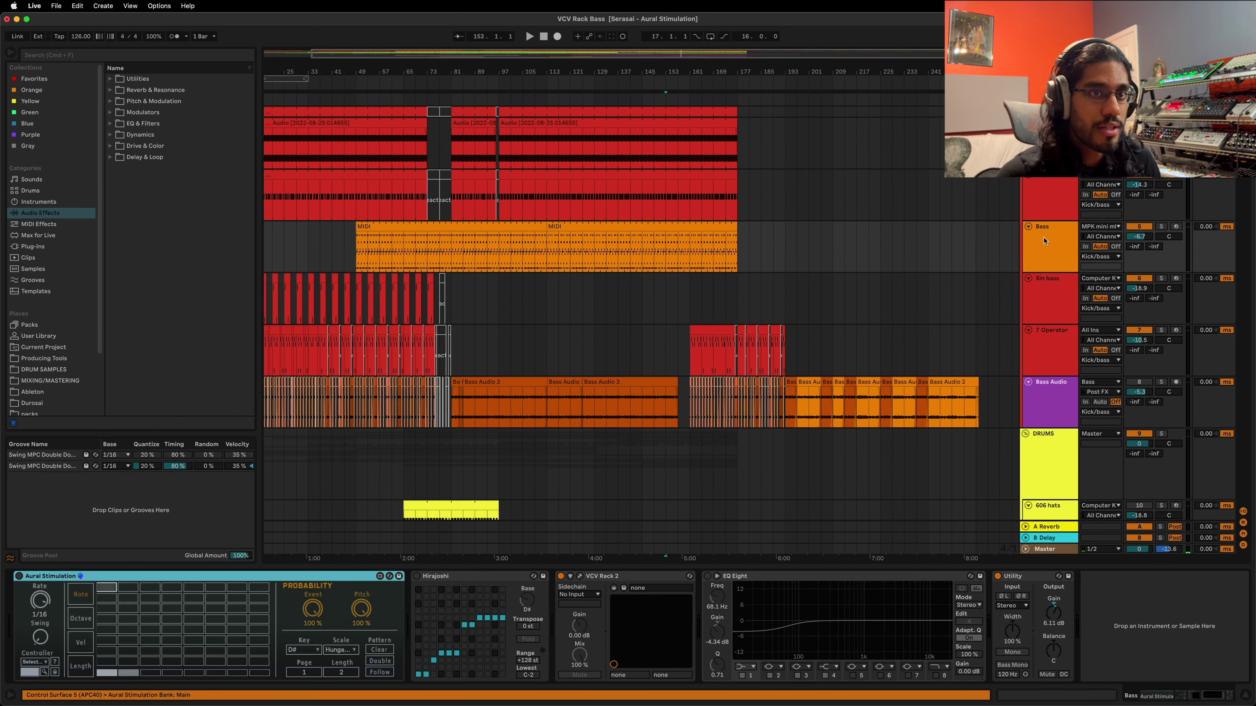
{"action": "left_click", "coordinate": [1030, 249]}
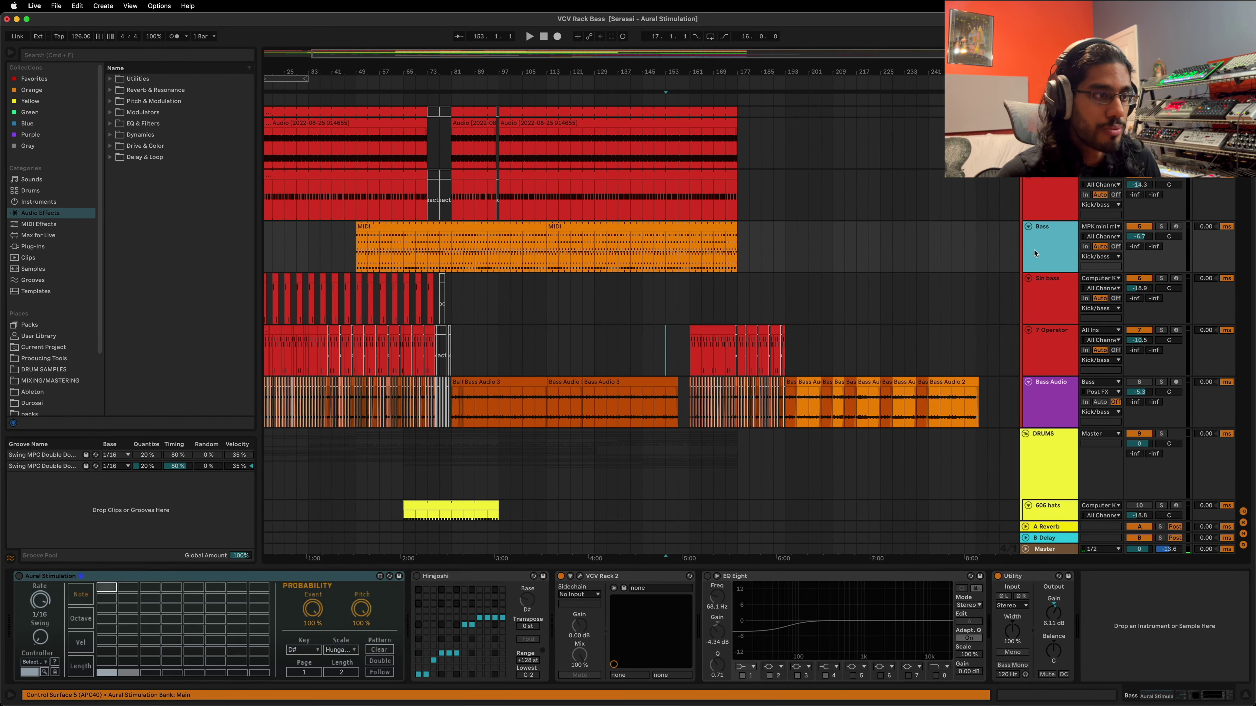
{"action": "left_click", "coordinate": [450, 252]}
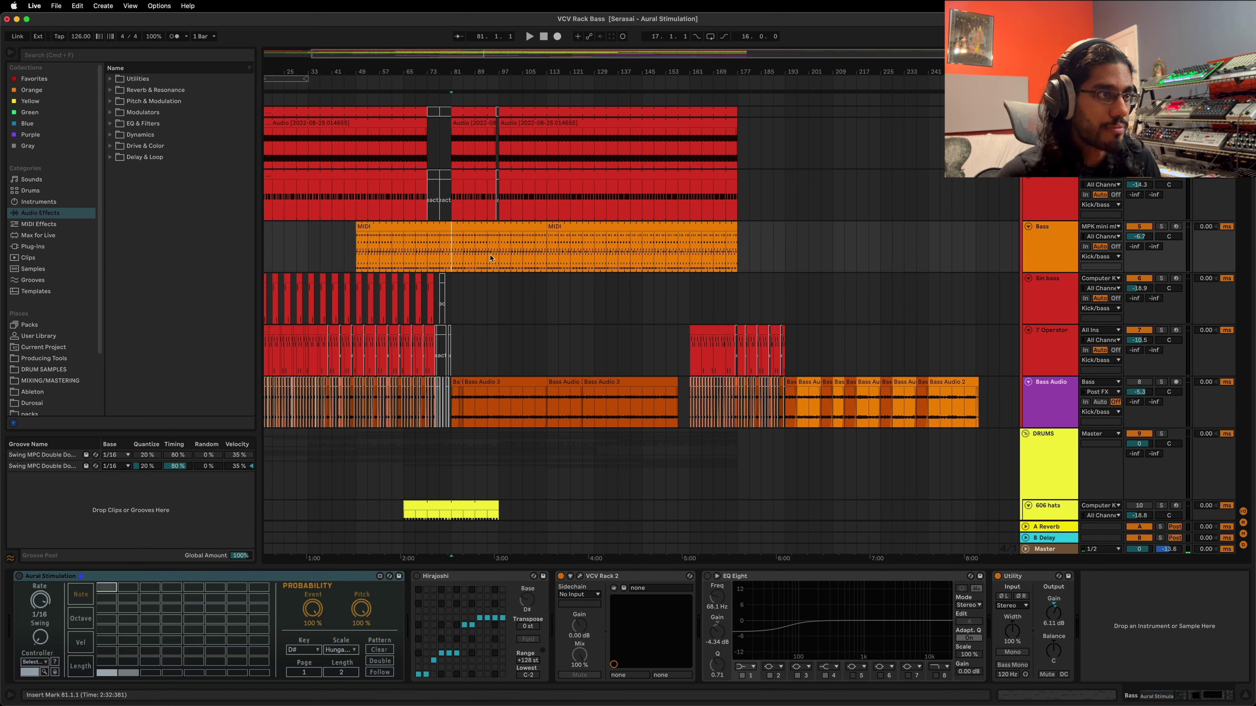
{"action": "left_click", "coordinate": [500, 258]}
{"action": "key", "text": "space"}
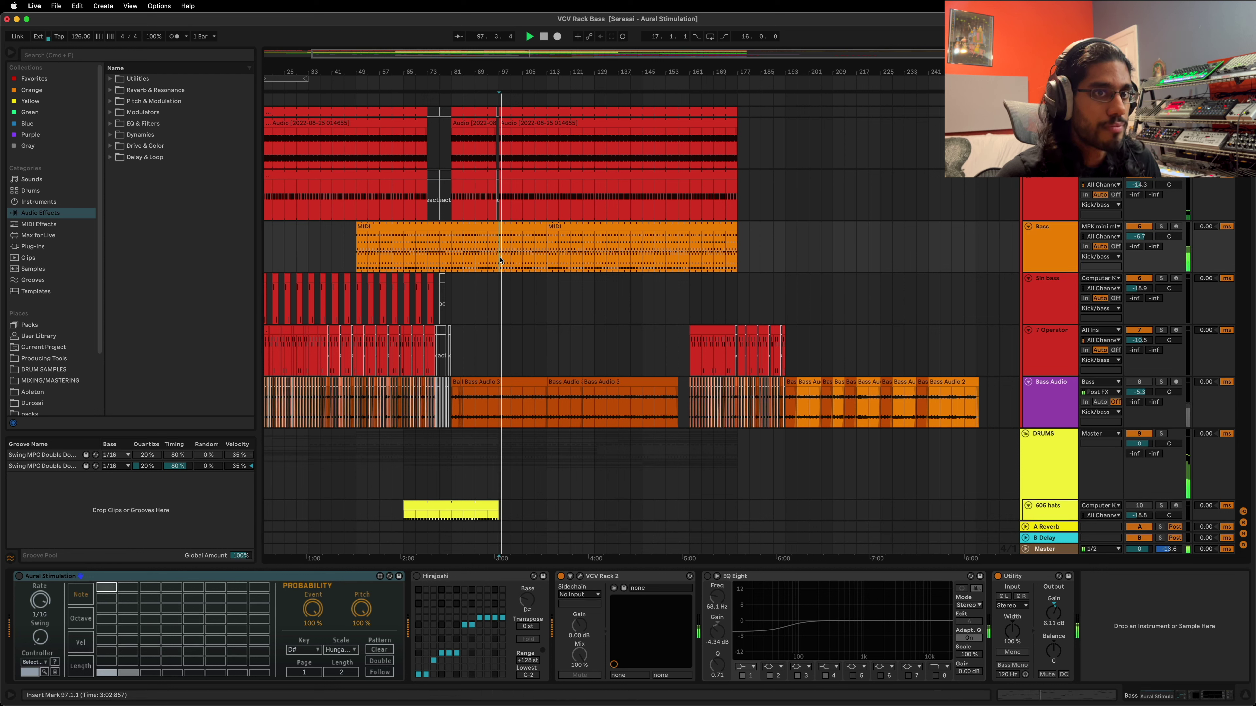
{"action": "left_click_drag", "start_coordinate": [1139, 237], "coordinate": [1138, 229]}
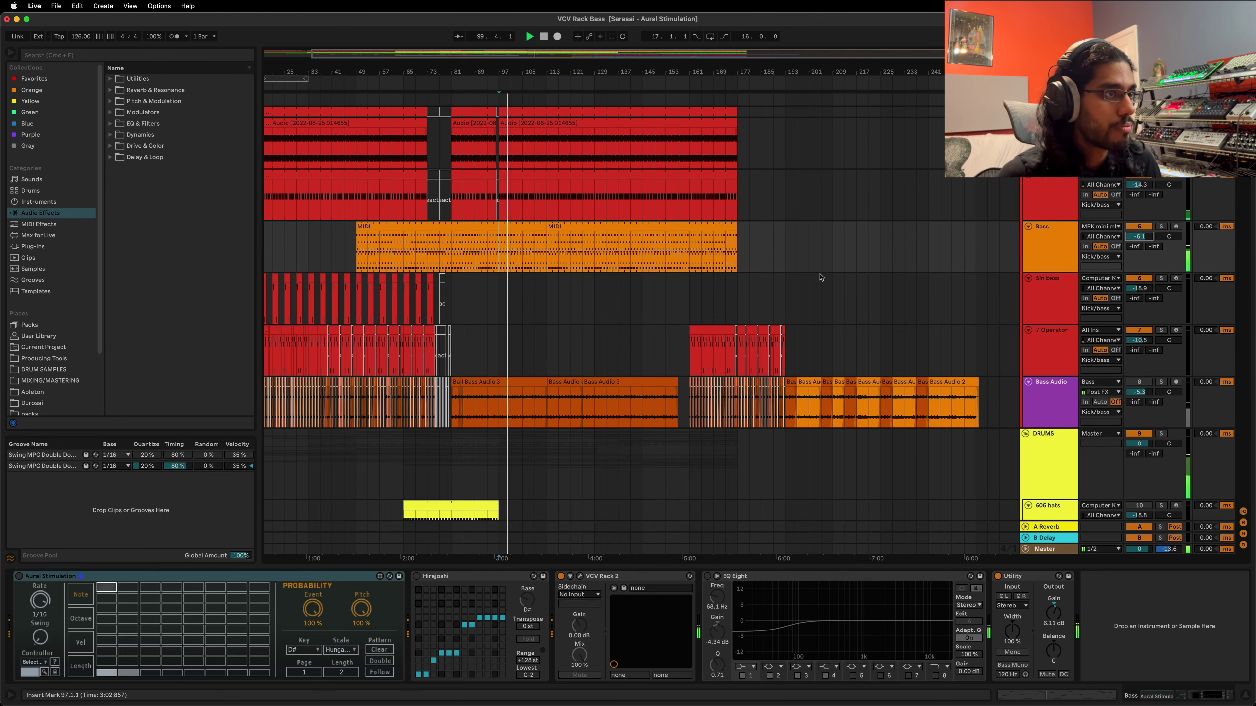
- Watch the VCV Rack 2 patch while the bass plays, then stop playback and close the patch window
{"action": "left_click", "coordinate": [580, 577]}
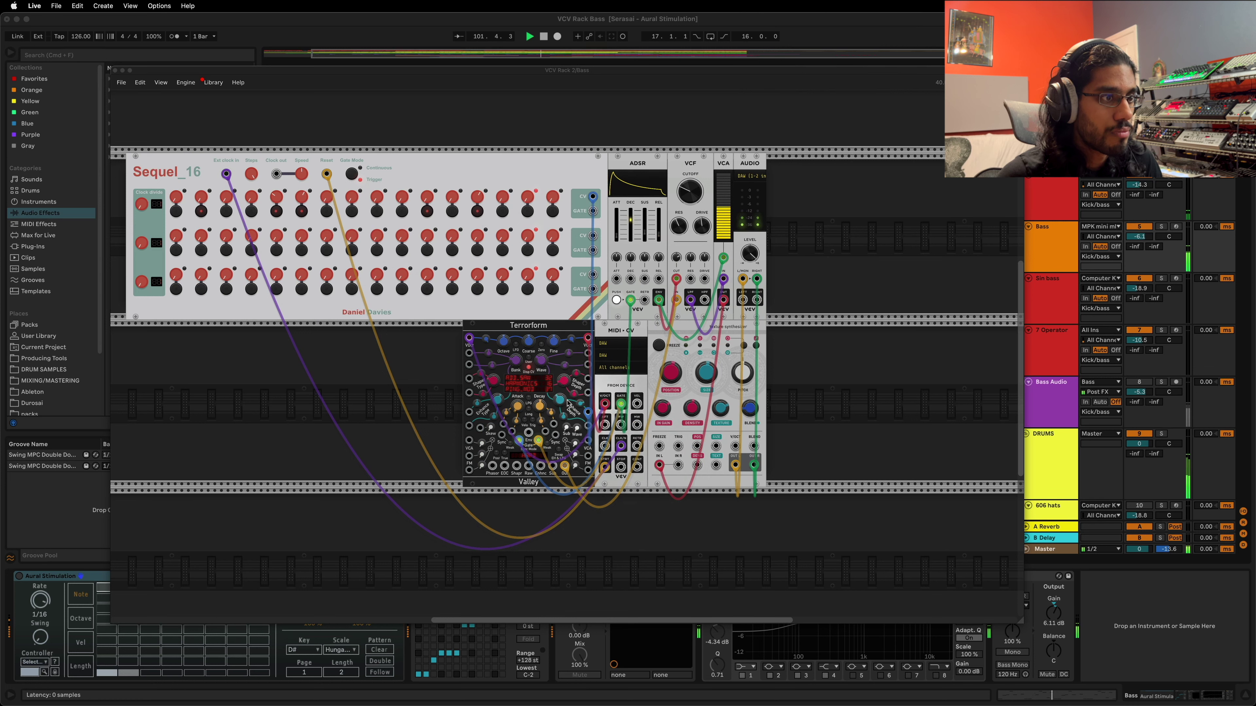
{"action": "mouse_move", "coordinate": [564, 407]}
{"action": "left_mouse_down"}
{"action": "mouse_move", "coordinate": [563, 387]}
{"action": "mouse_move", "coordinate": [561, 400]}
{"action": "left_mouse_up"}
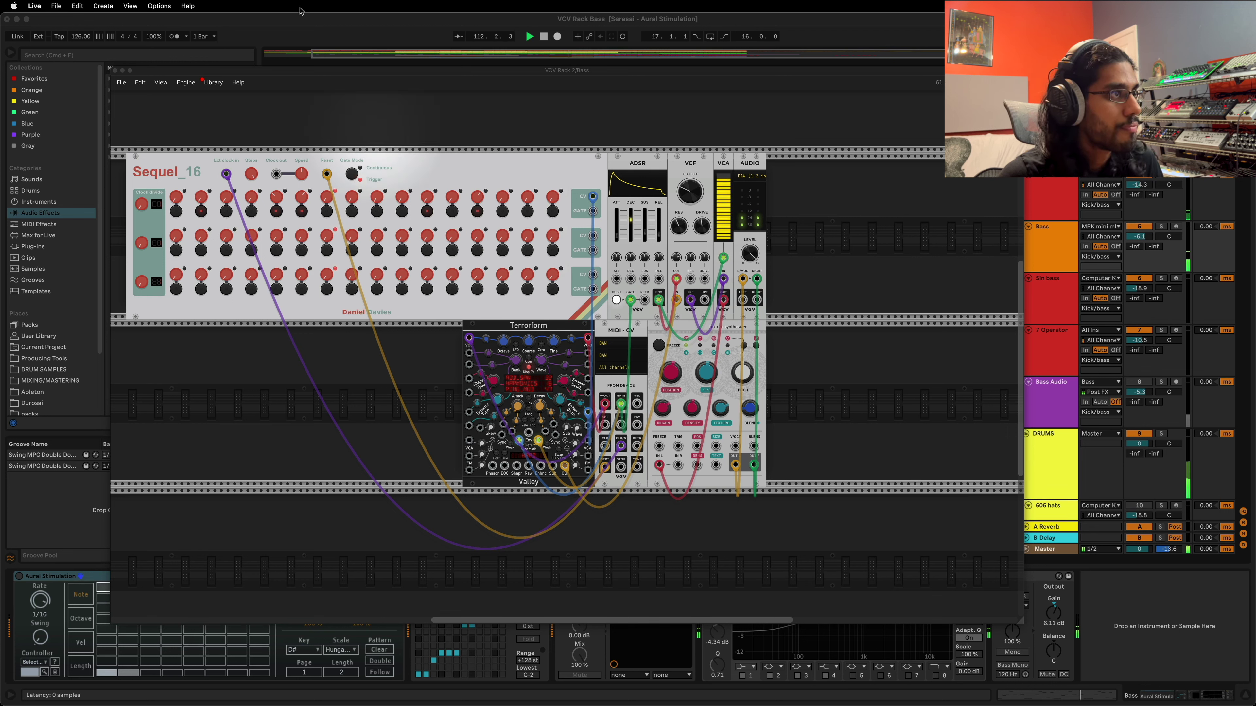
{"action": "left_click", "coordinate": [297, 18]}
{"action": "key", "text": "space"}
{"action": "left_click", "coordinate": [115, 70]}
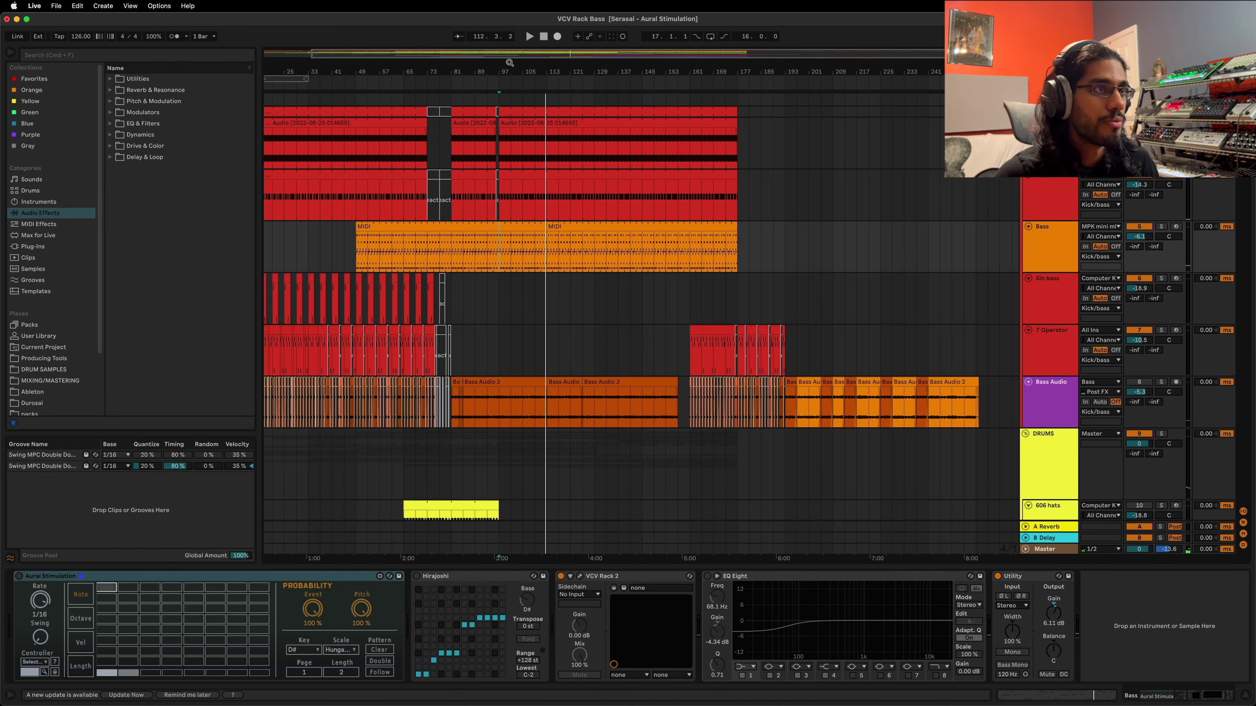
- Reopen the VCV Rack 2 patch window from the Bass track's device chain
{"action": "left_click_drag", "start_coordinate": [589, 52], "coordinate": [552, 70]}
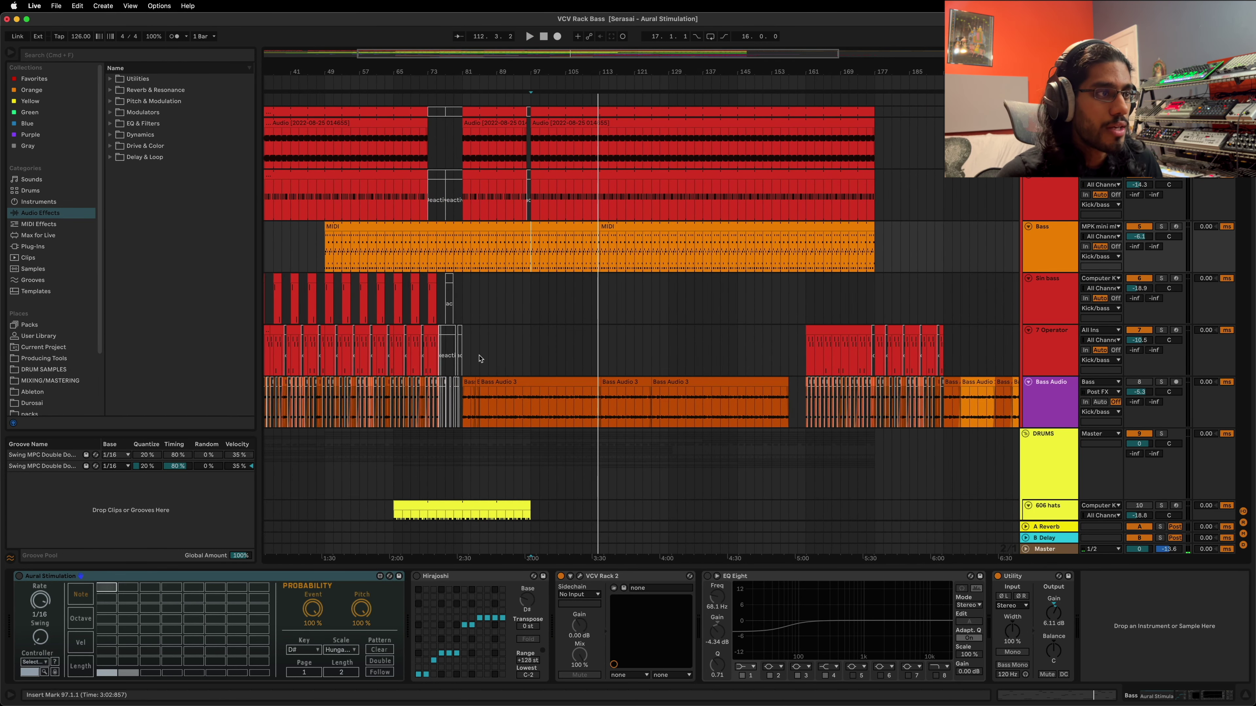
{"action": "left_click", "coordinate": [469, 269]}
{"action": "left_click", "coordinate": [1049, 262]}
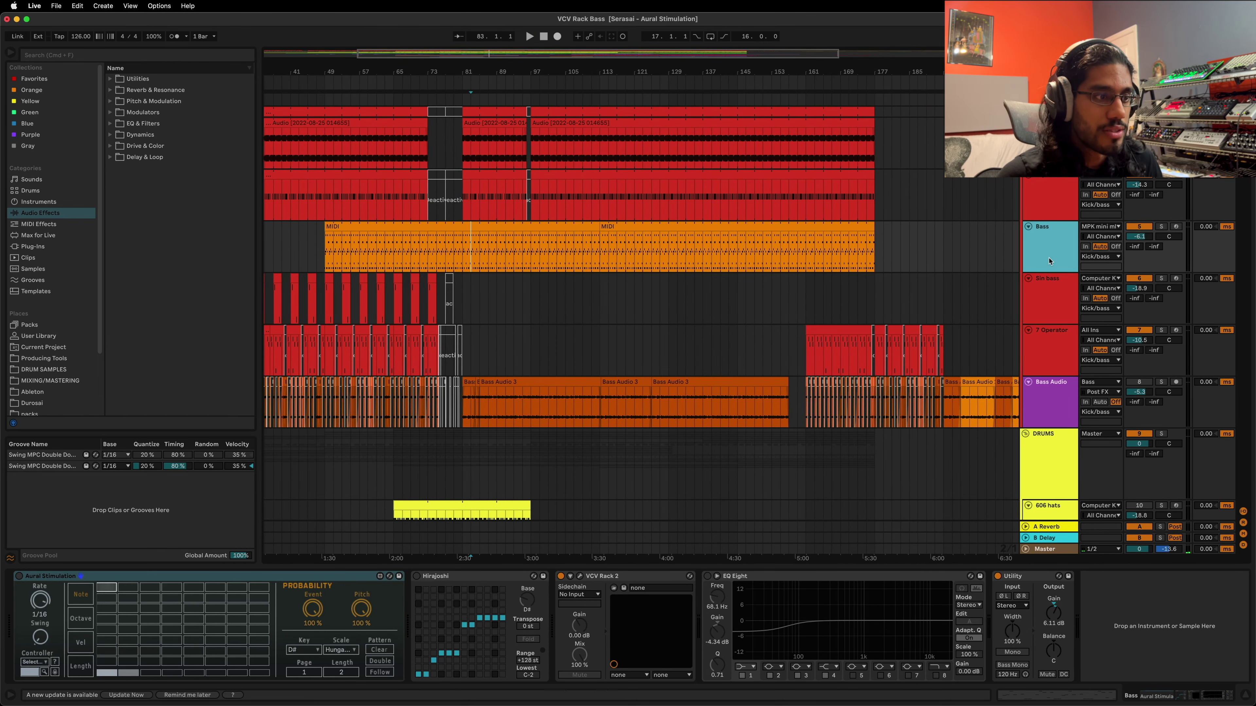
{"action": "left_click", "coordinate": [579, 576]}
- Examine the modules and cabling in the bass patch, including the VCA and the VCF cutoff
{"action": "left_click_drag", "start_coordinate": [536, 74], "coordinate": [565, 101]}
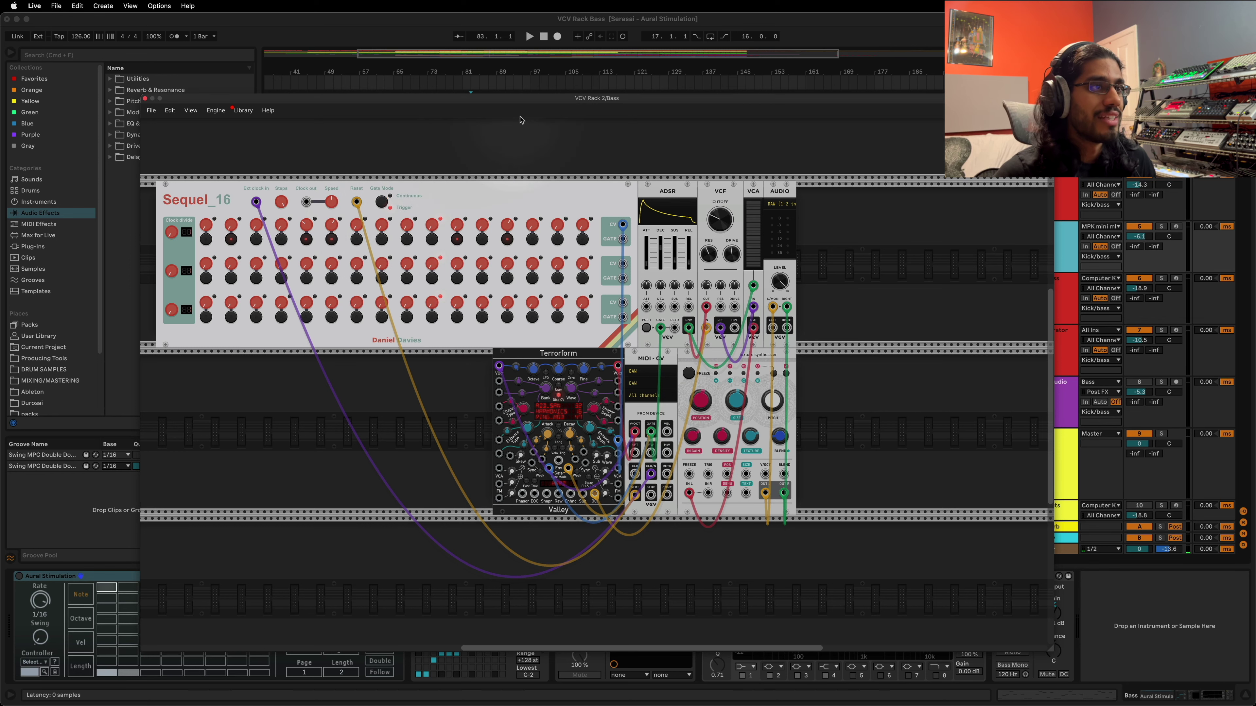
{"action": "left_click_drag", "start_coordinate": [529, 103], "coordinate": [489, 84]}
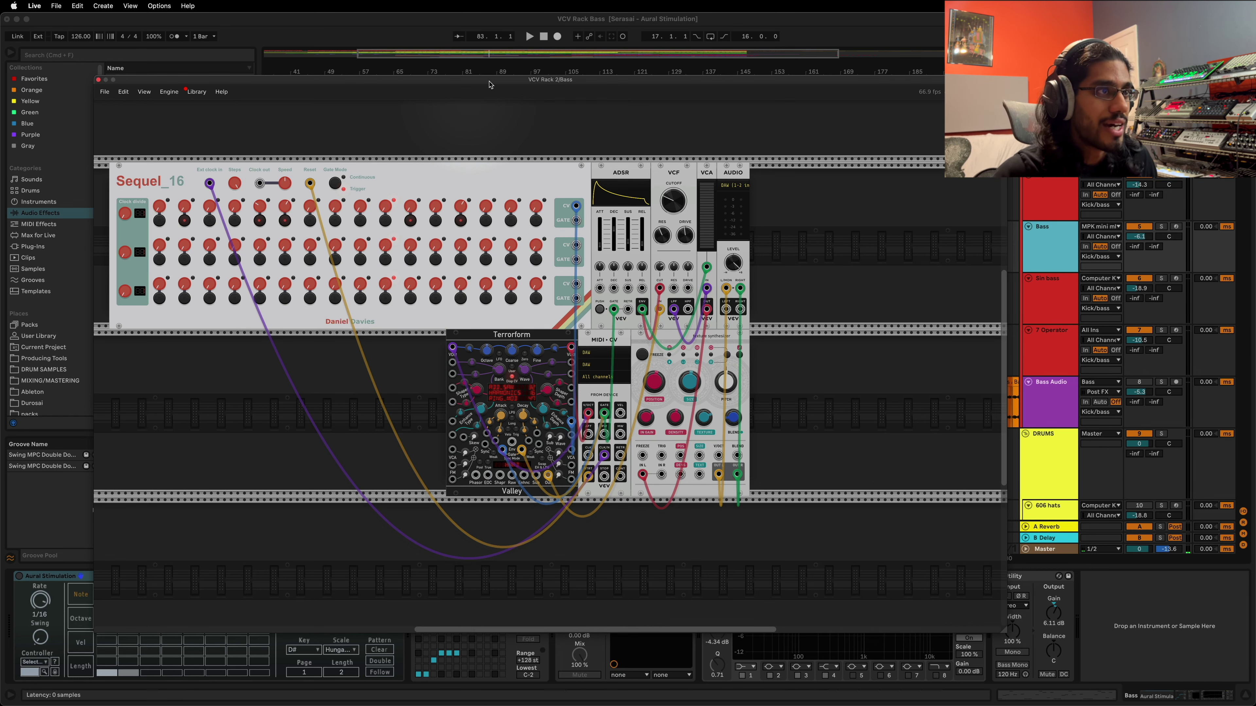
{"action": "left_click_drag", "start_coordinate": [489, 85], "coordinate": [507, 68]}
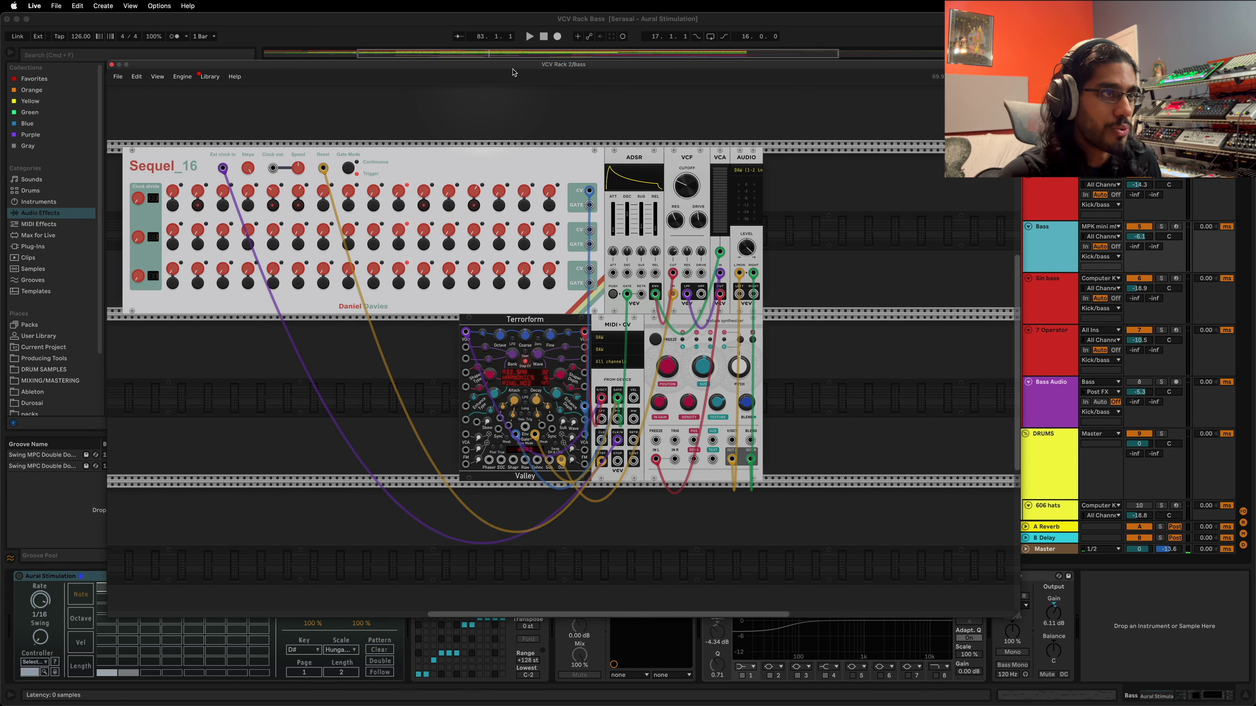
{"action": "left_click_drag", "start_coordinate": [512, 72], "coordinate": [515, 107]}
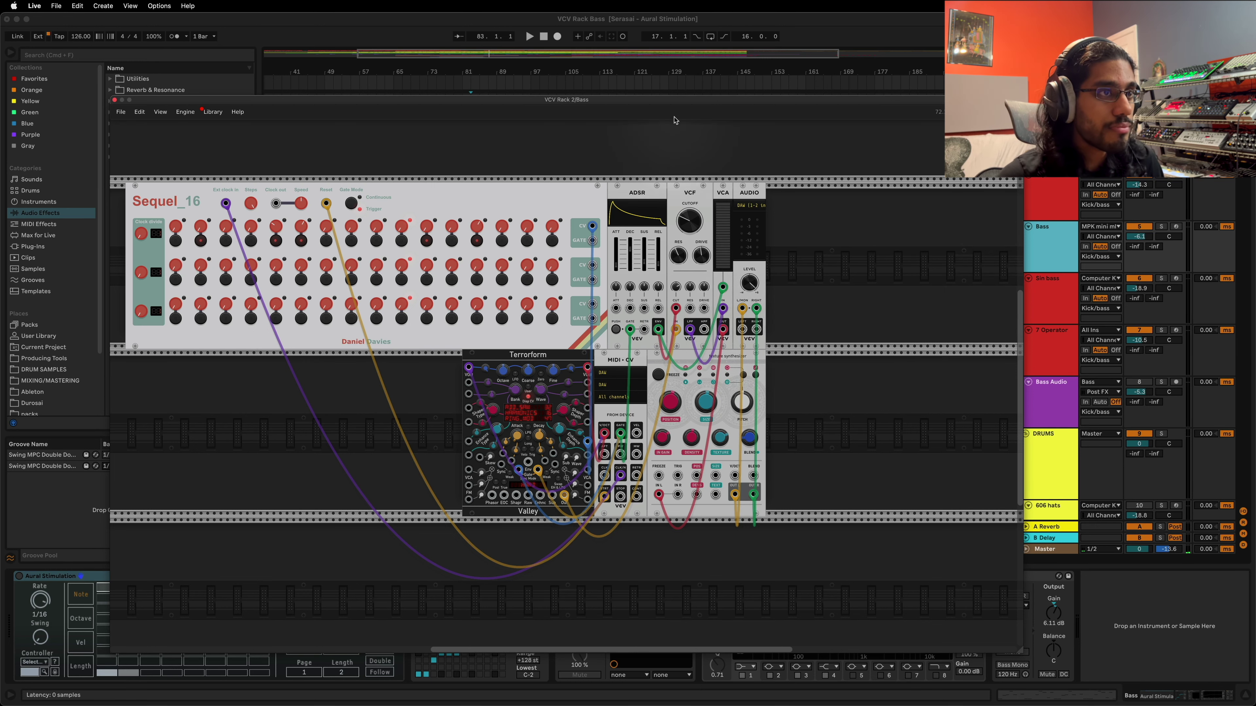
{"action": "left_click_drag", "start_coordinate": [675, 99], "coordinate": [708, 88]}
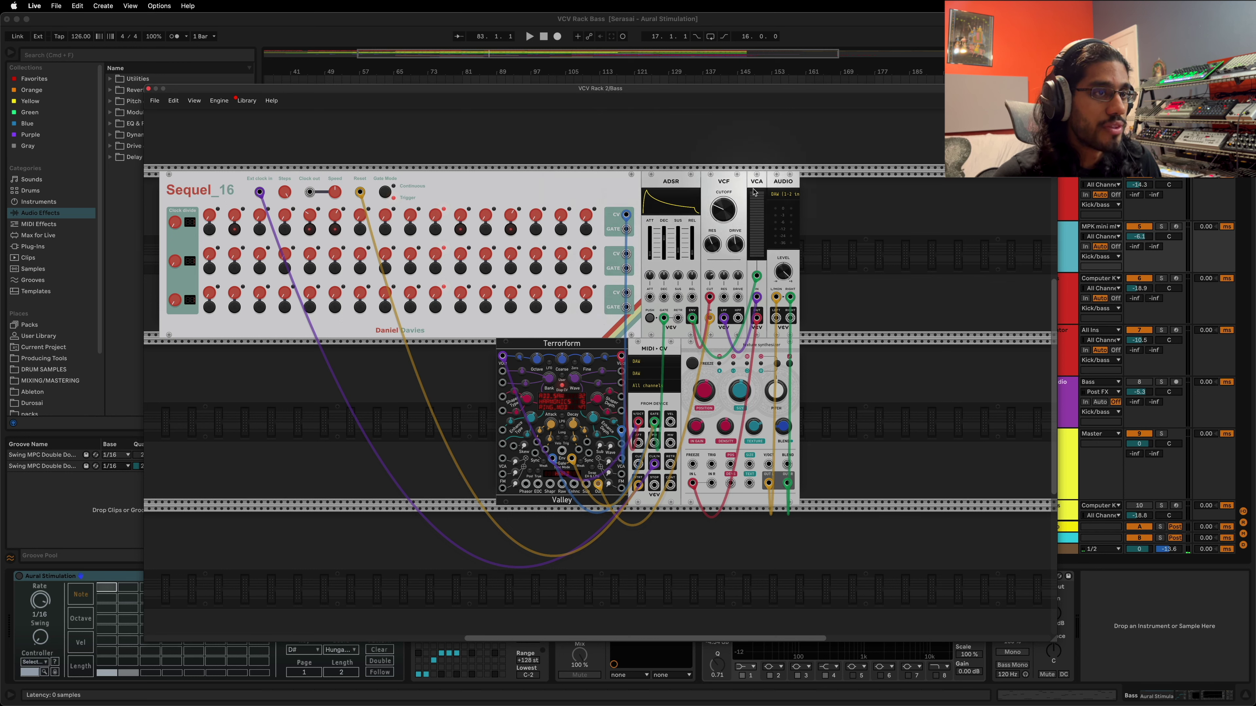
{"action": "mouse_move", "coordinate": [760, 248]}
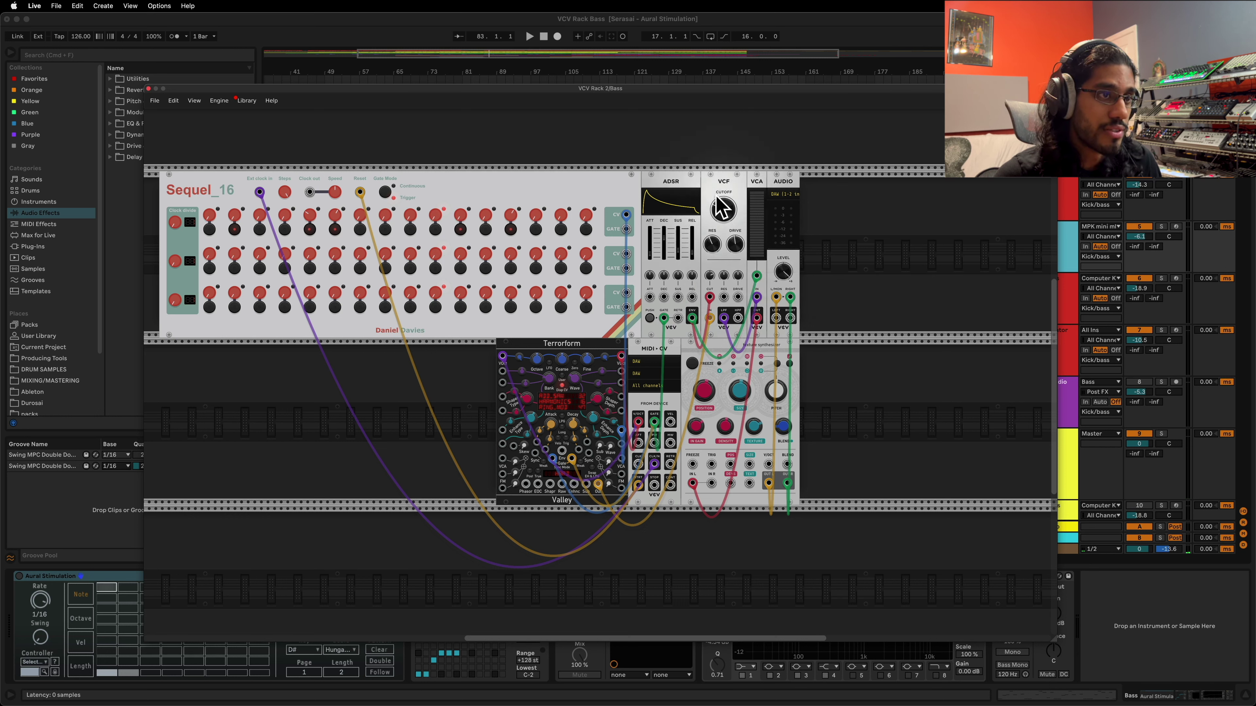
{"action": "mouse_move", "coordinate": [726, 206]}
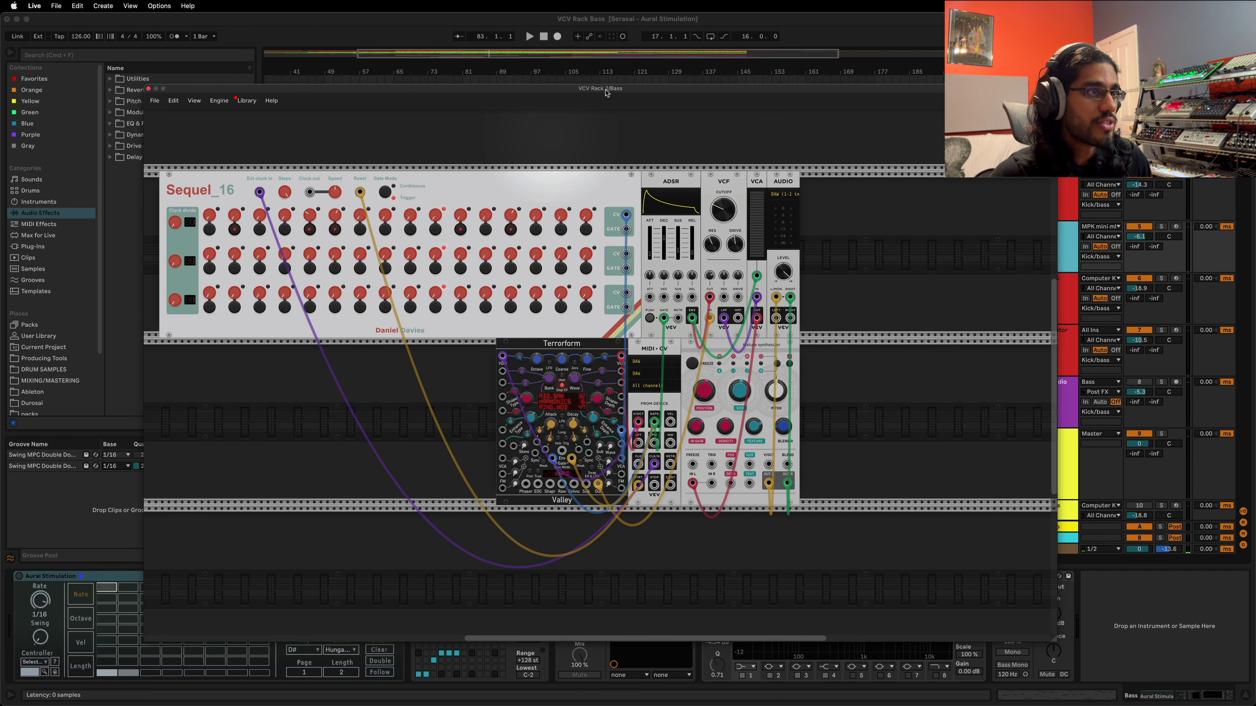
{"action": "left_click_drag", "start_coordinate": [606, 93], "coordinate": [603, 108]}
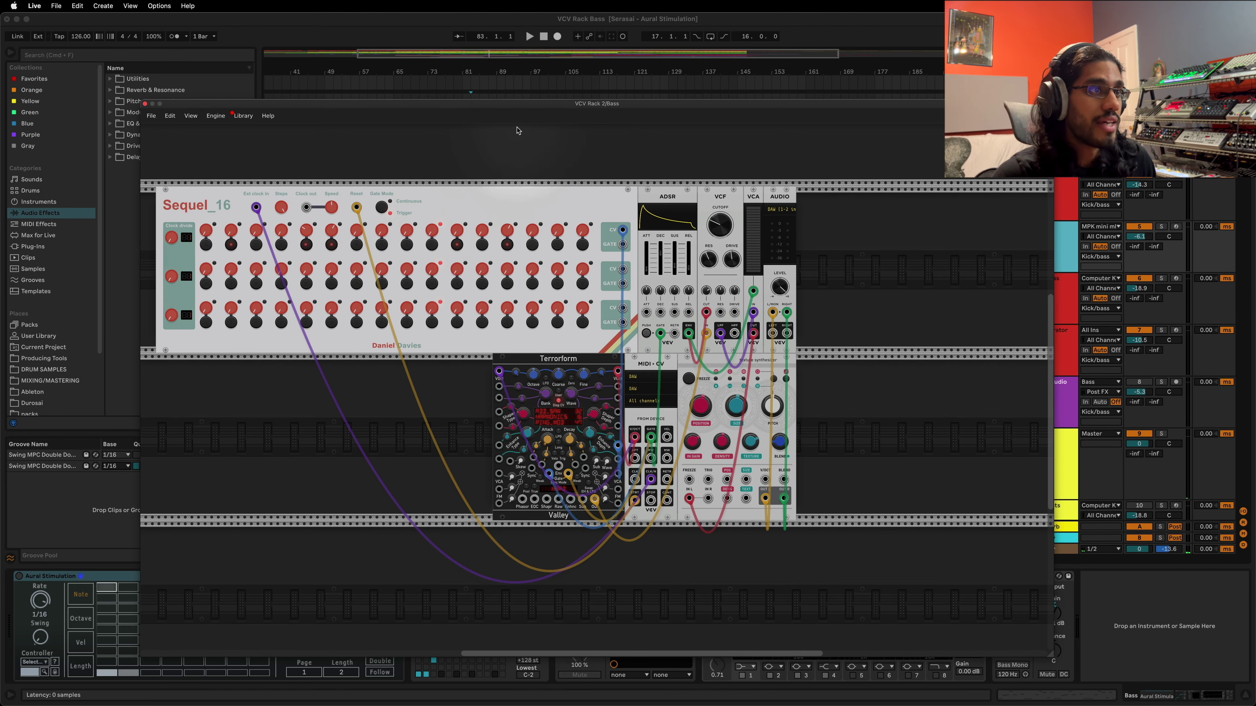
- Show the notes of the Bass track's MIDI clip at bar 49 while keeping the patch window open
{"action": "left_click_drag", "start_coordinate": [513, 105], "coordinate": [458, 286]}
{"action": "left_click", "coordinate": [436, 229]}
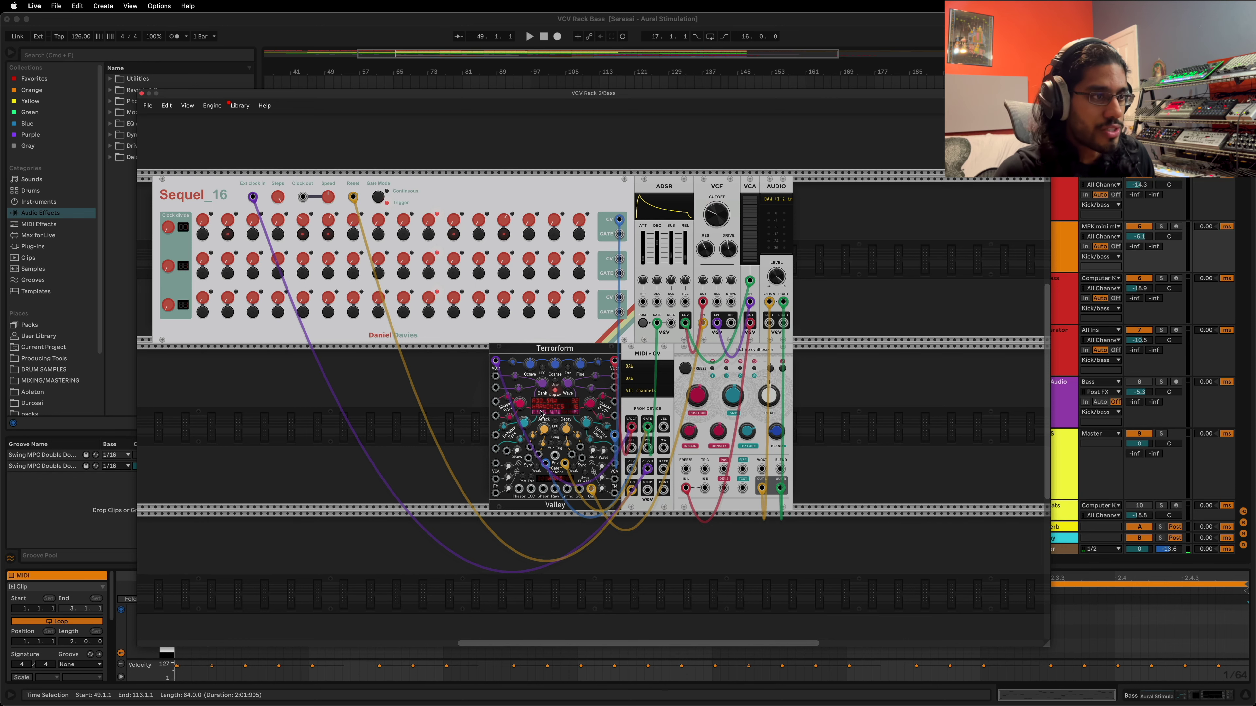
{"action": "left_click_drag", "start_coordinate": [580, 98], "coordinate": [580, 109]}
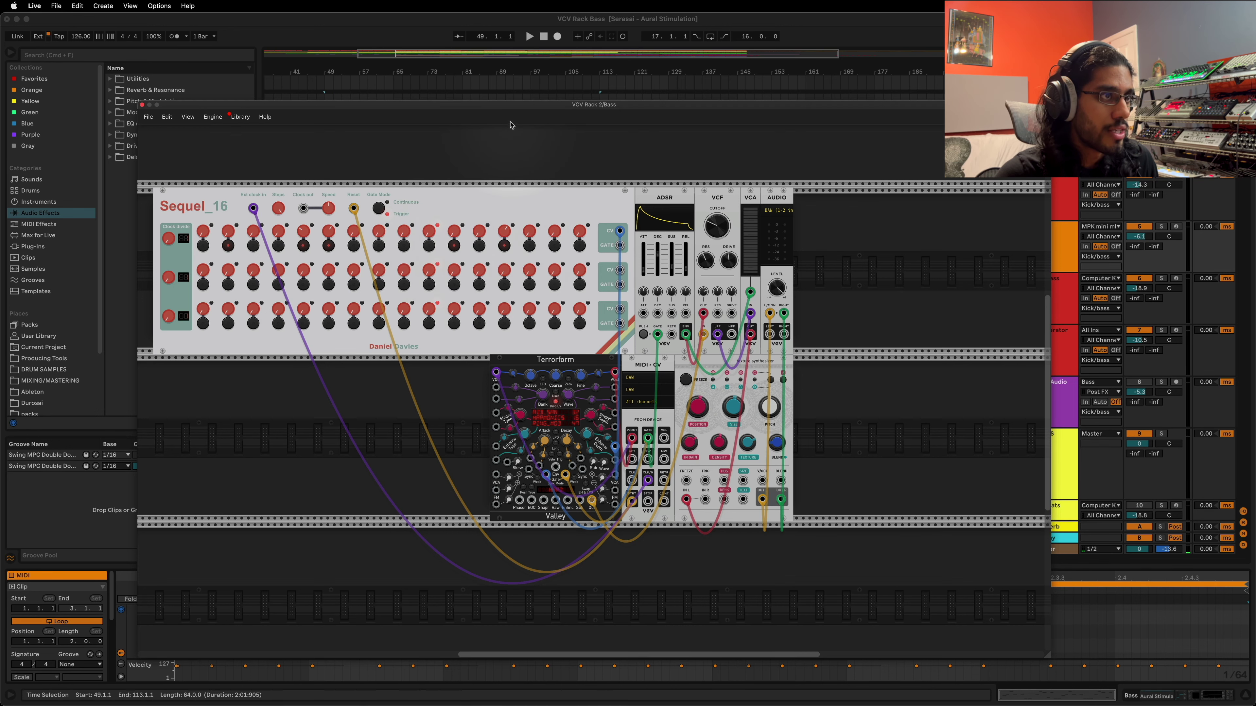
- Uncover the Bass track by lowering the patch window and play the arrangement from bar 97
{"action": "left_click_drag", "start_coordinate": [513, 105], "coordinate": [542, 283]}
{"action": "left_click", "coordinate": [536, 246]}
{"action": "left_click", "coordinate": [534, 246]}
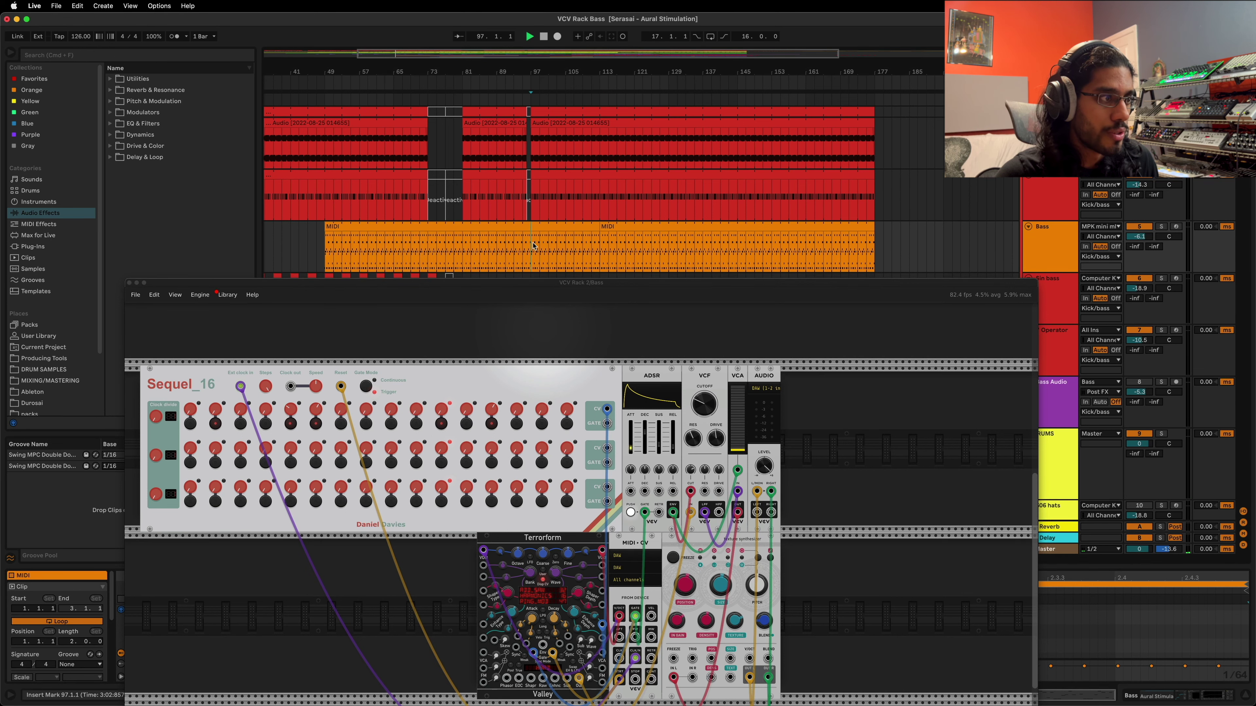
- Raise the patch window over the arrangement, watch the Sequel_16 steps run during playback from bar 97, and stop playback
{"action": "key", "text": "space"}
{"action": "left_click_drag", "start_coordinate": [588, 285], "coordinate": [593, 81]}
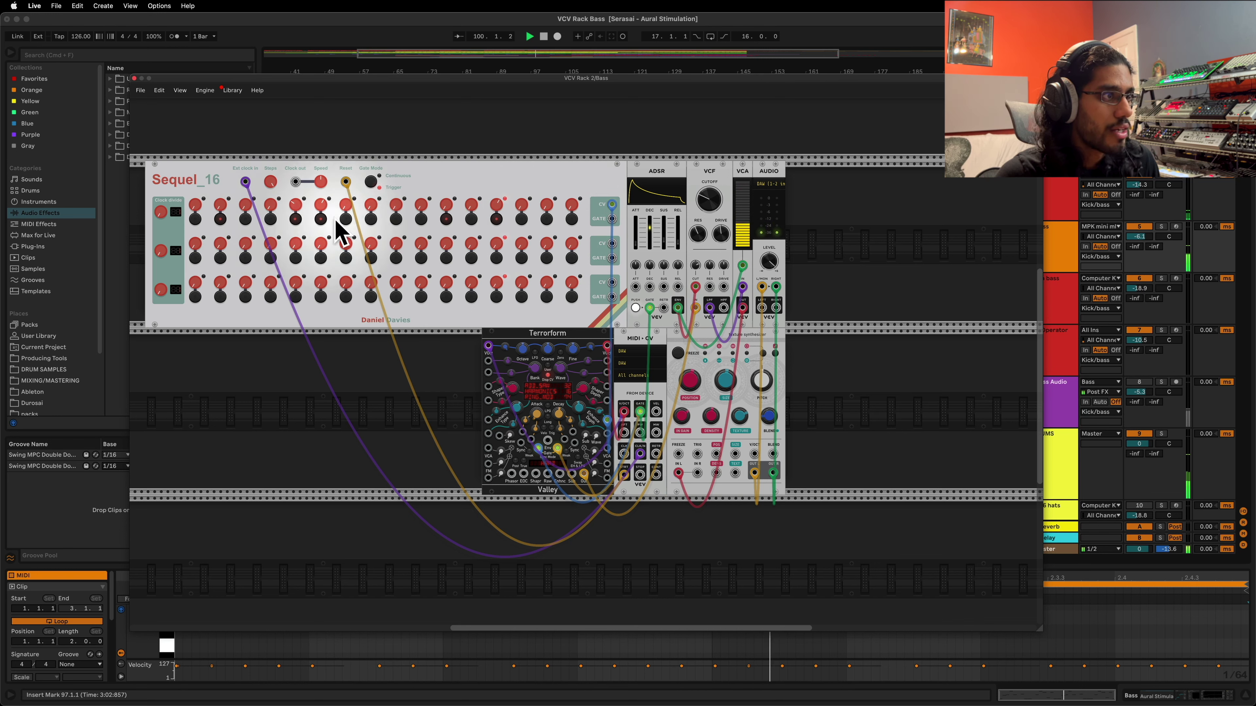
{"action": "mouse_move", "coordinate": [296, 210]}
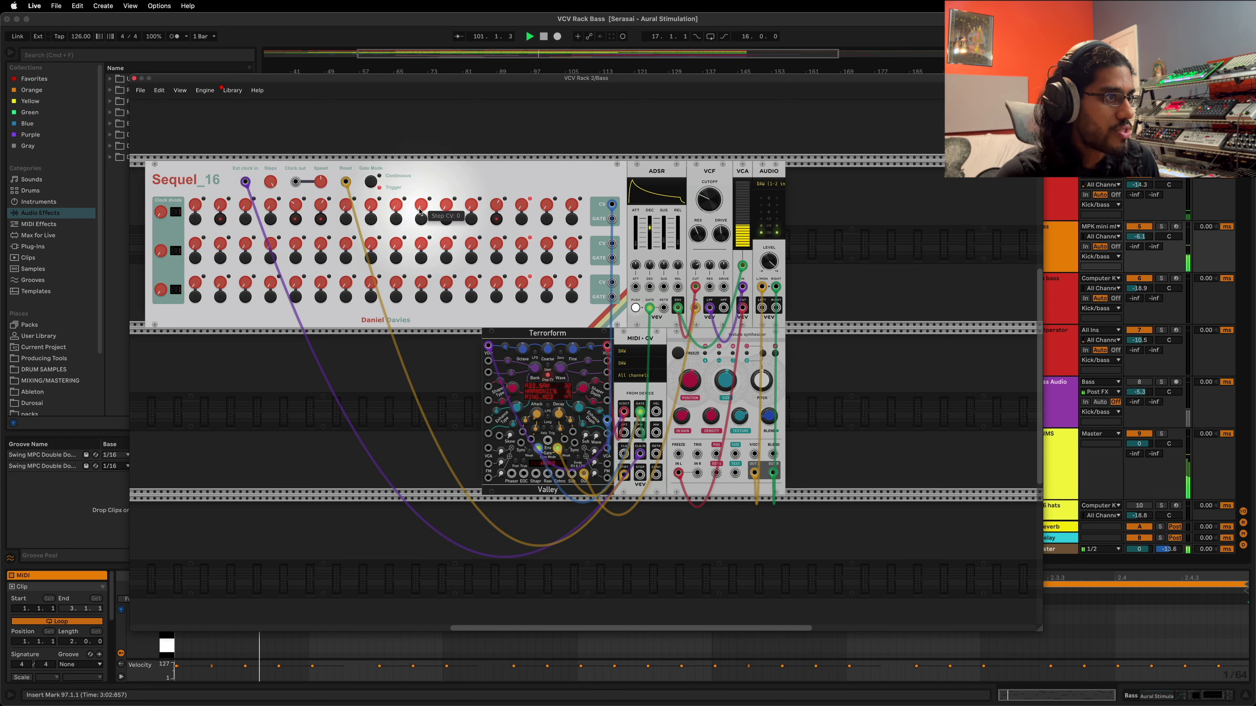
{"action": "mouse_move", "coordinate": [523, 251]}
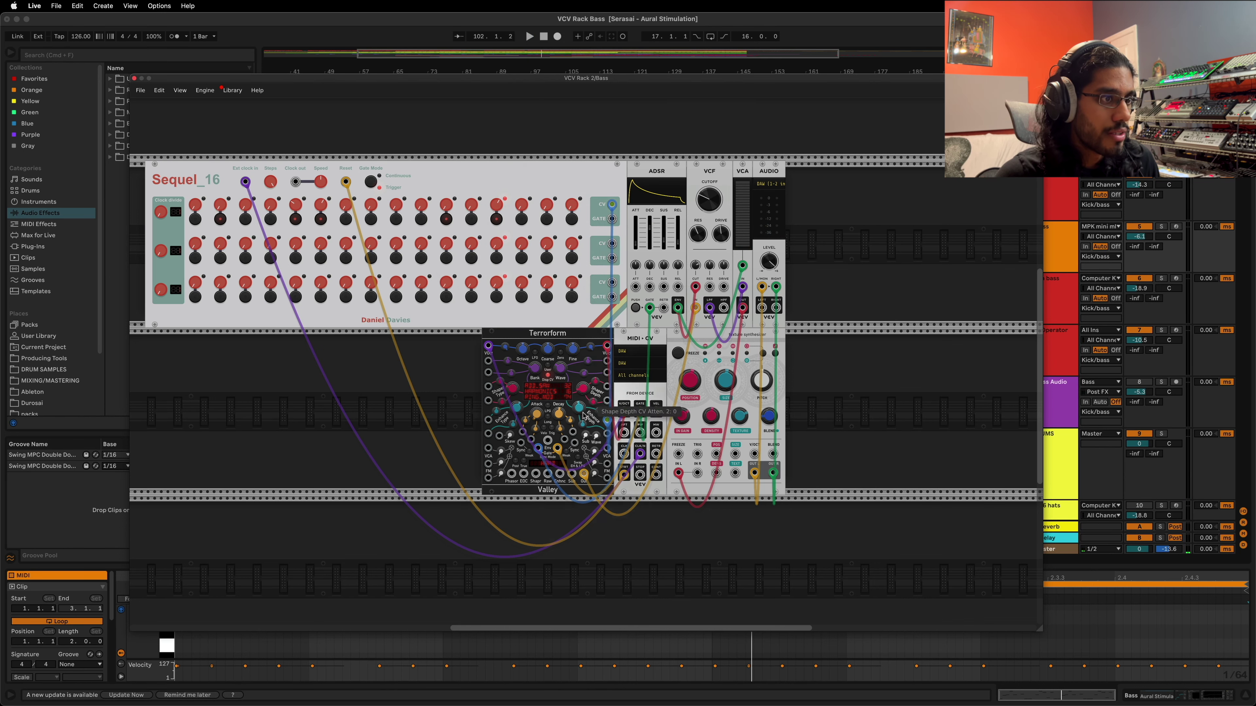
{"action": "mouse_move", "coordinate": [600, 415]}
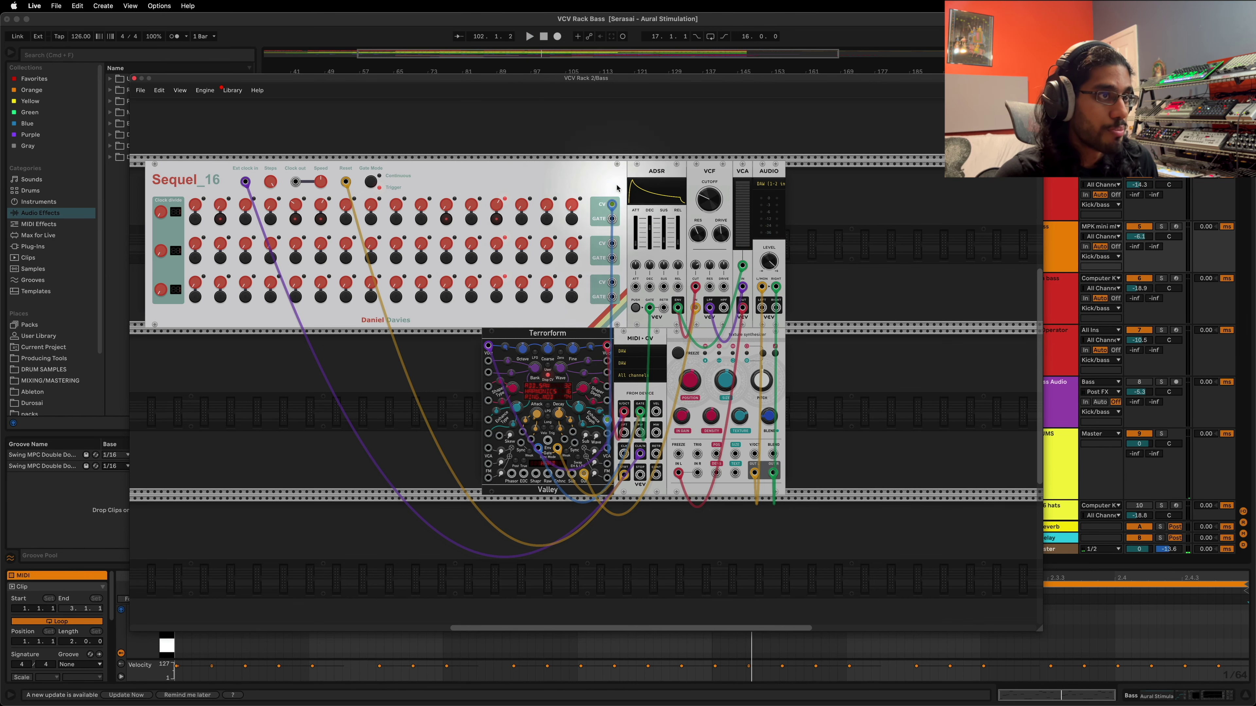
- Examine the cables from the MIDI-CV module into the clock and reset inputs of Sequel_16
{"action": "left_click_drag", "start_coordinate": [625, 78], "coordinate": [648, 133]}
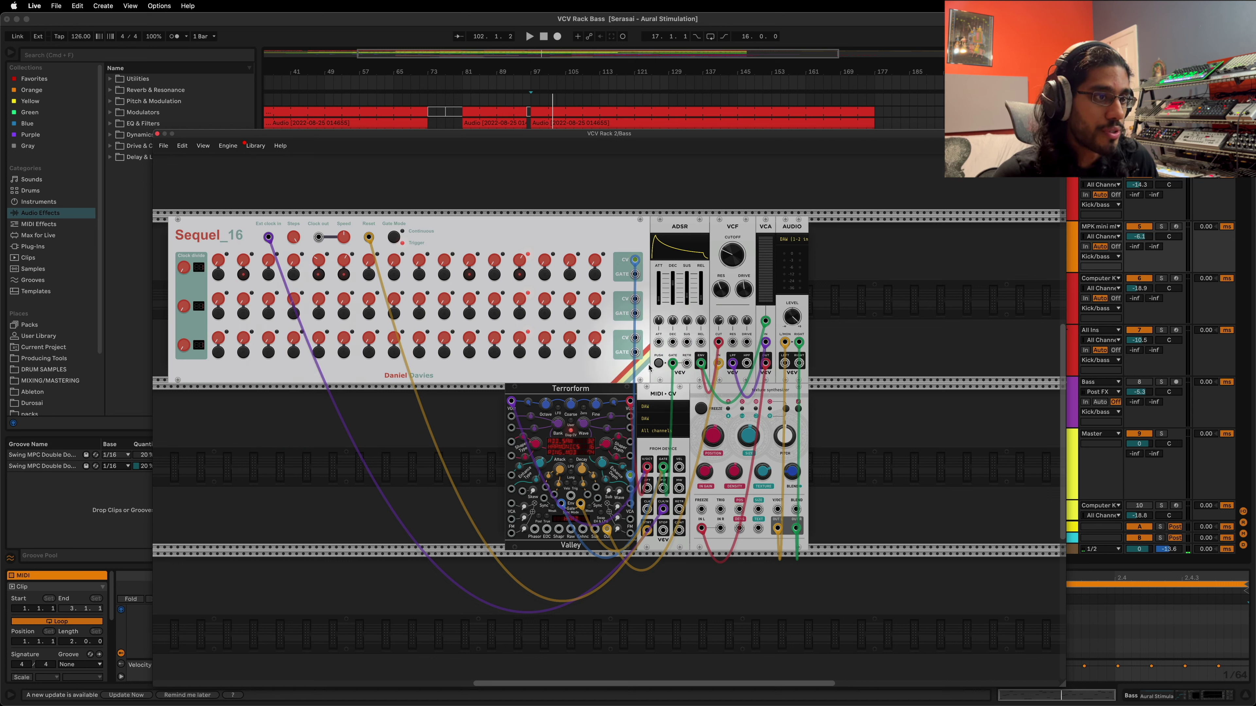
{"action": "mouse_move", "coordinate": [268, 239]}
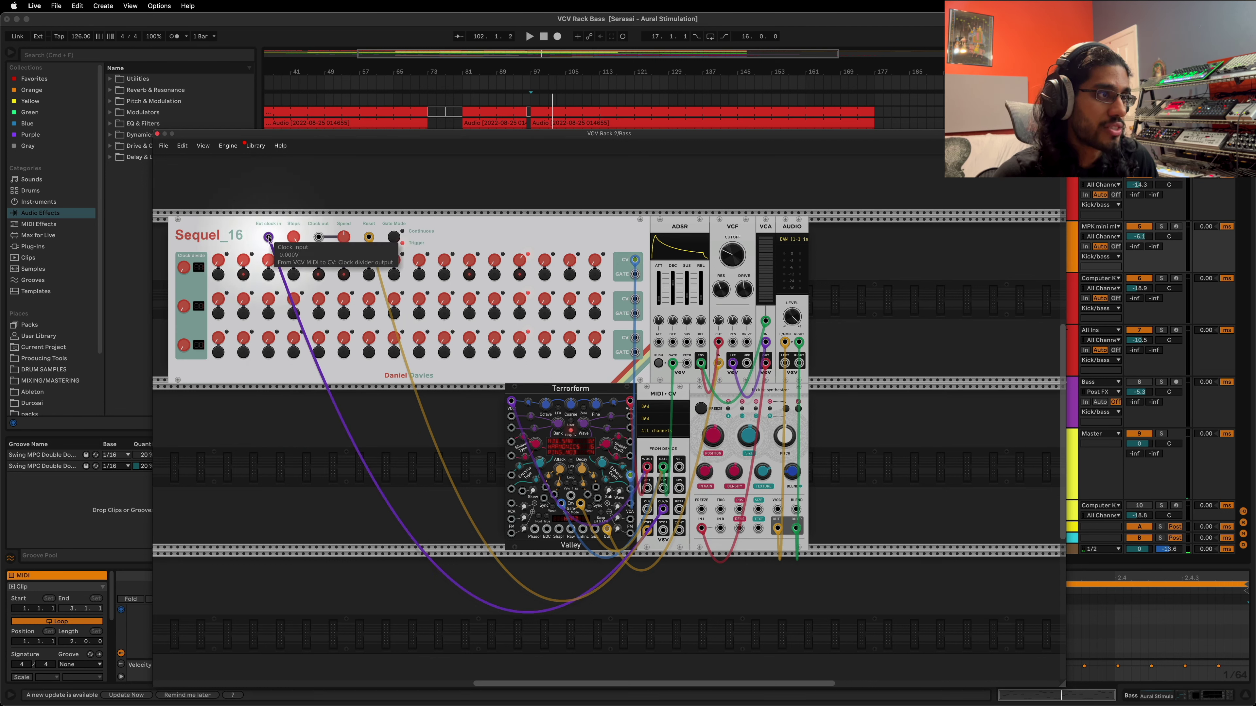
{"action": "mouse_move", "coordinate": [370, 238]}
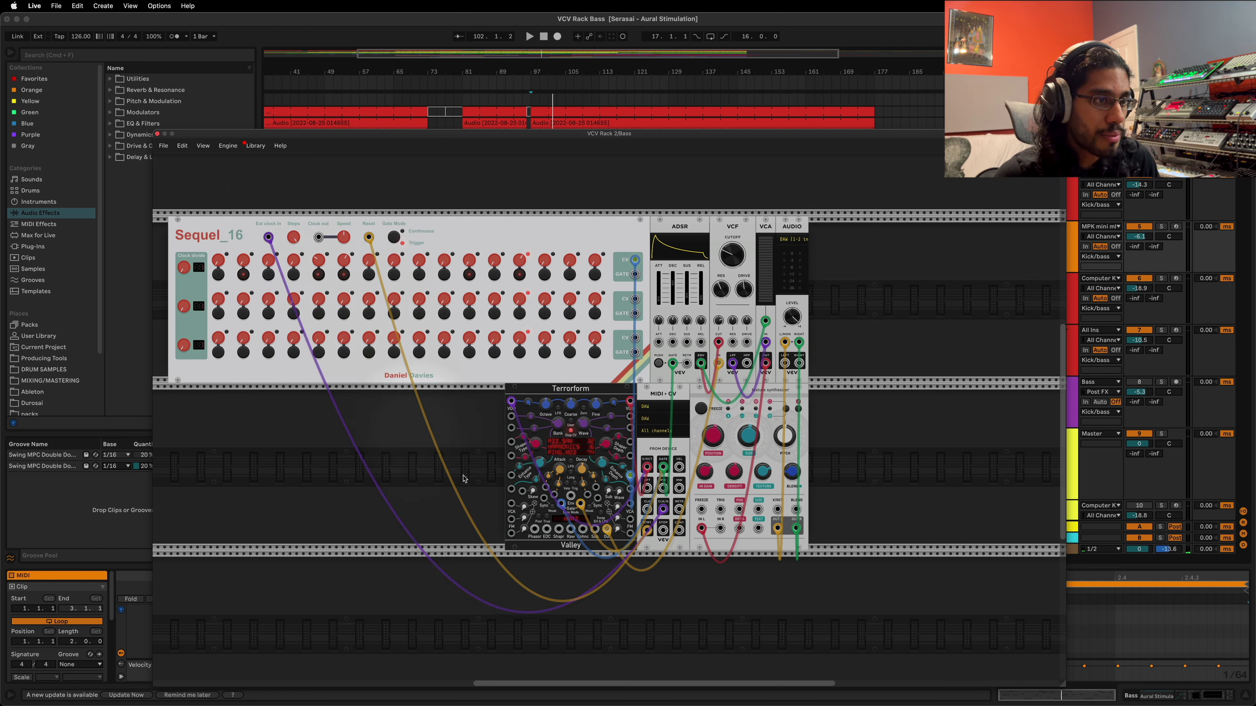
{"action": "mouse_move", "coordinate": [647, 530]}
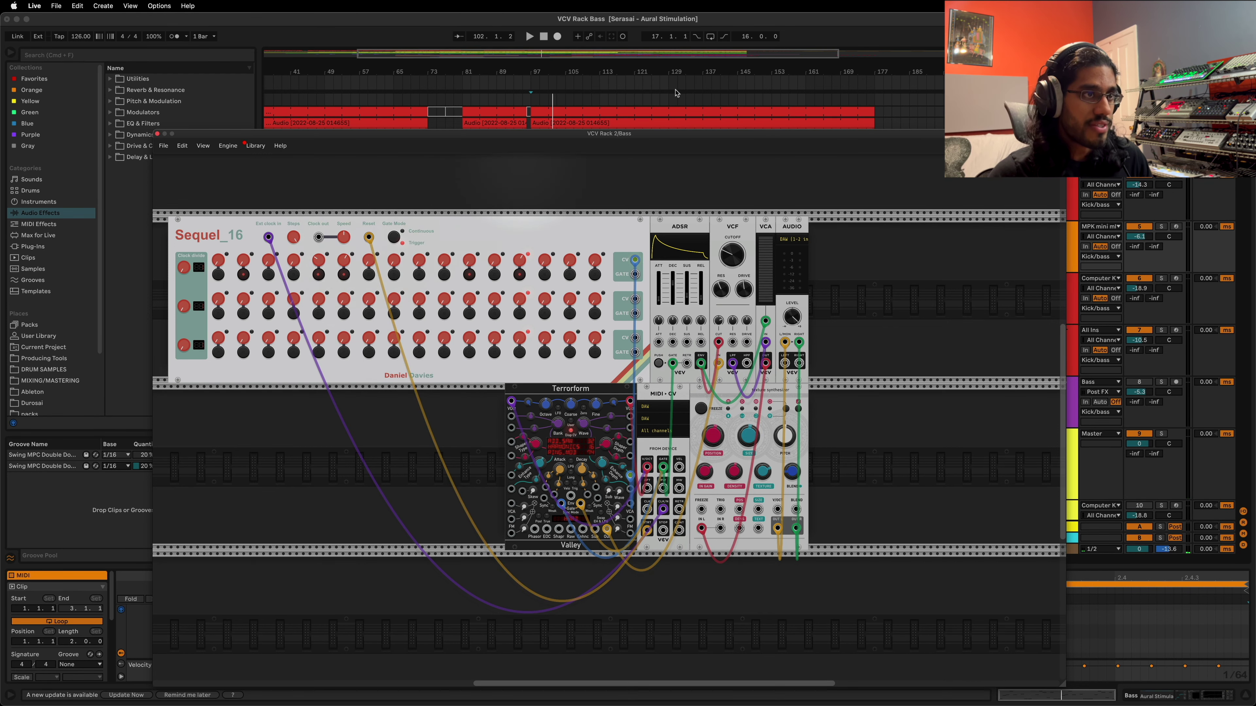
- Return the insert marker to bar 97 and examine the ADSR envelope output's cables to the VCA CV and VCF frequency inputs
{"action": "left_click", "coordinate": [531, 102]}
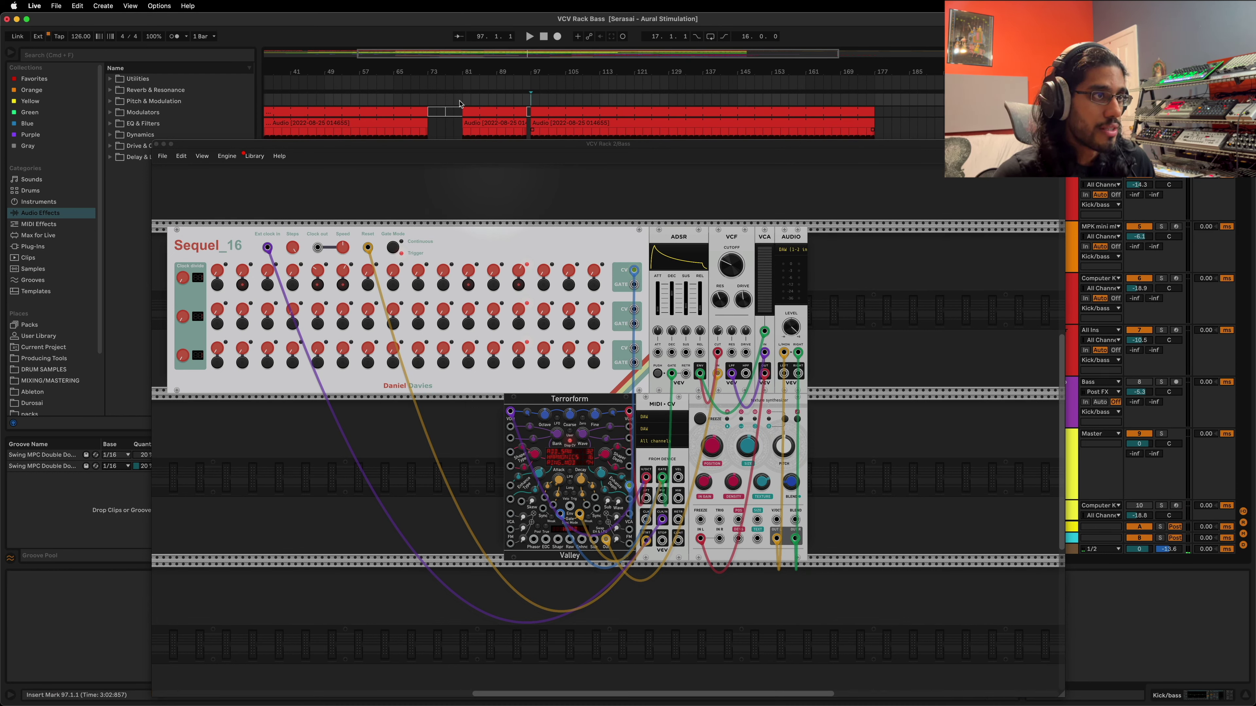
{"action": "left_click", "coordinate": [489, 101]}
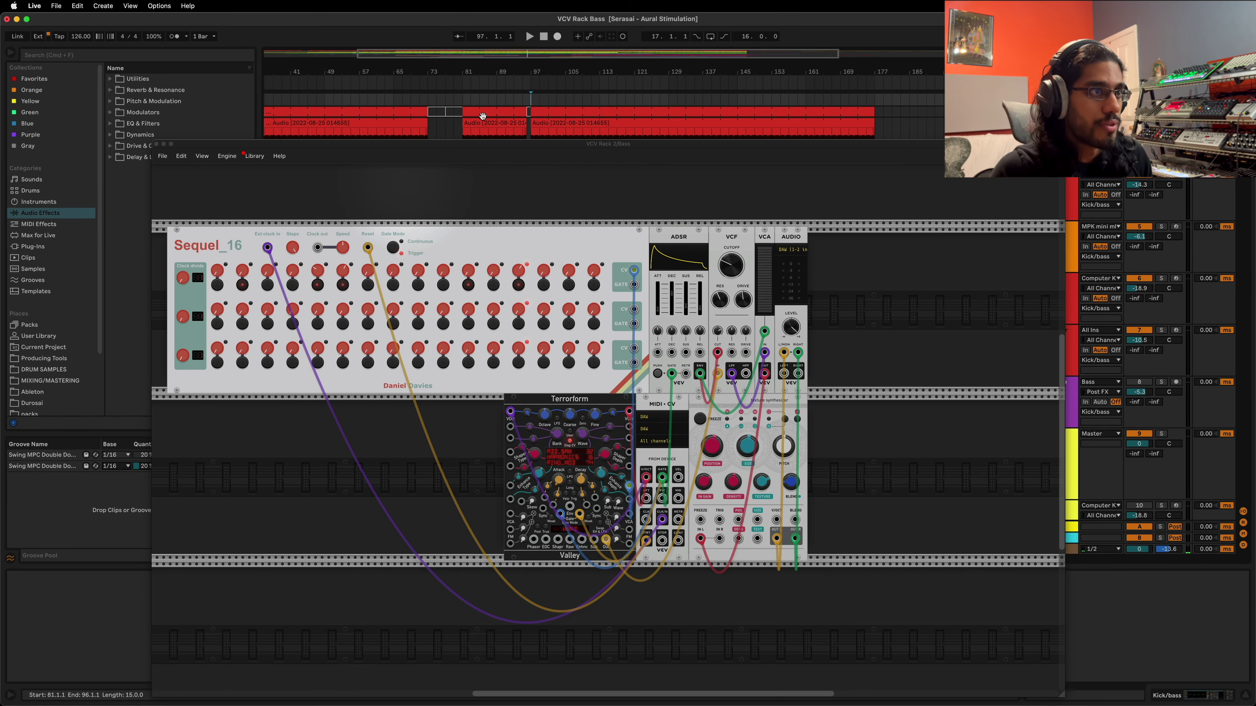
{"action": "left_click_drag", "start_coordinate": [503, 143], "coordinate": [441, 113]}
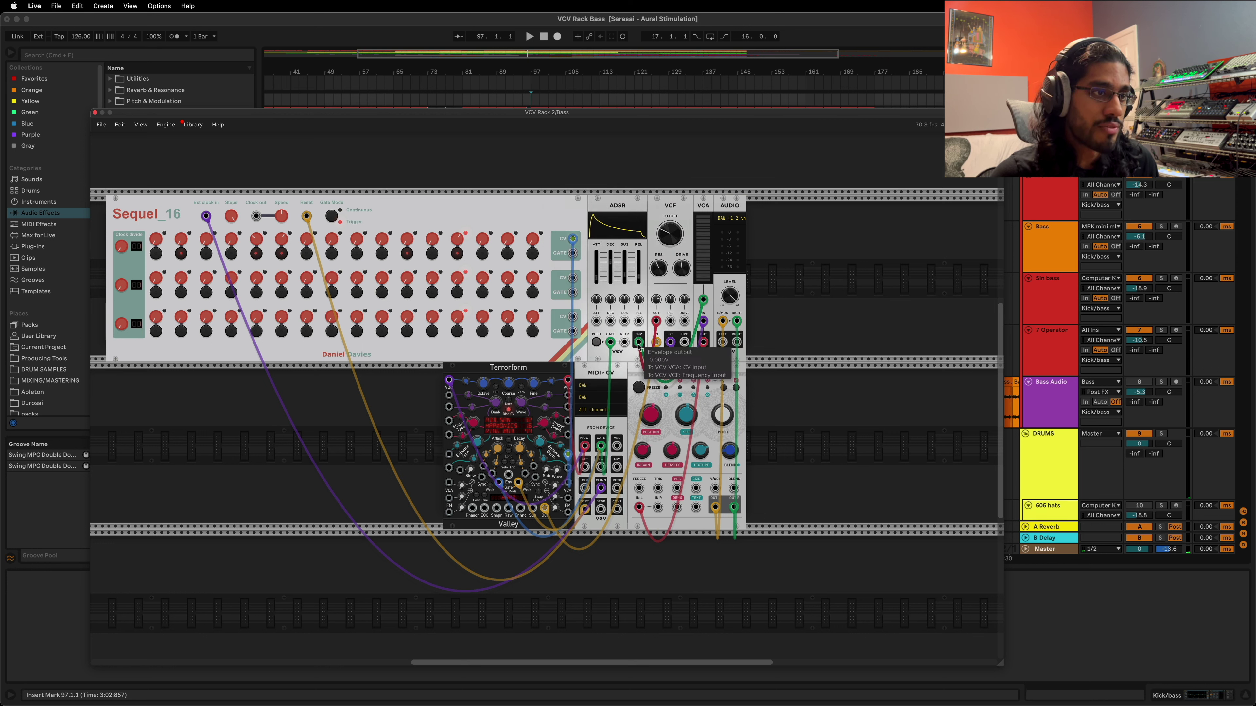
{"action": "left_click_drag", "start_coordinate": [637, 342], "coordinate": [704, 301]}
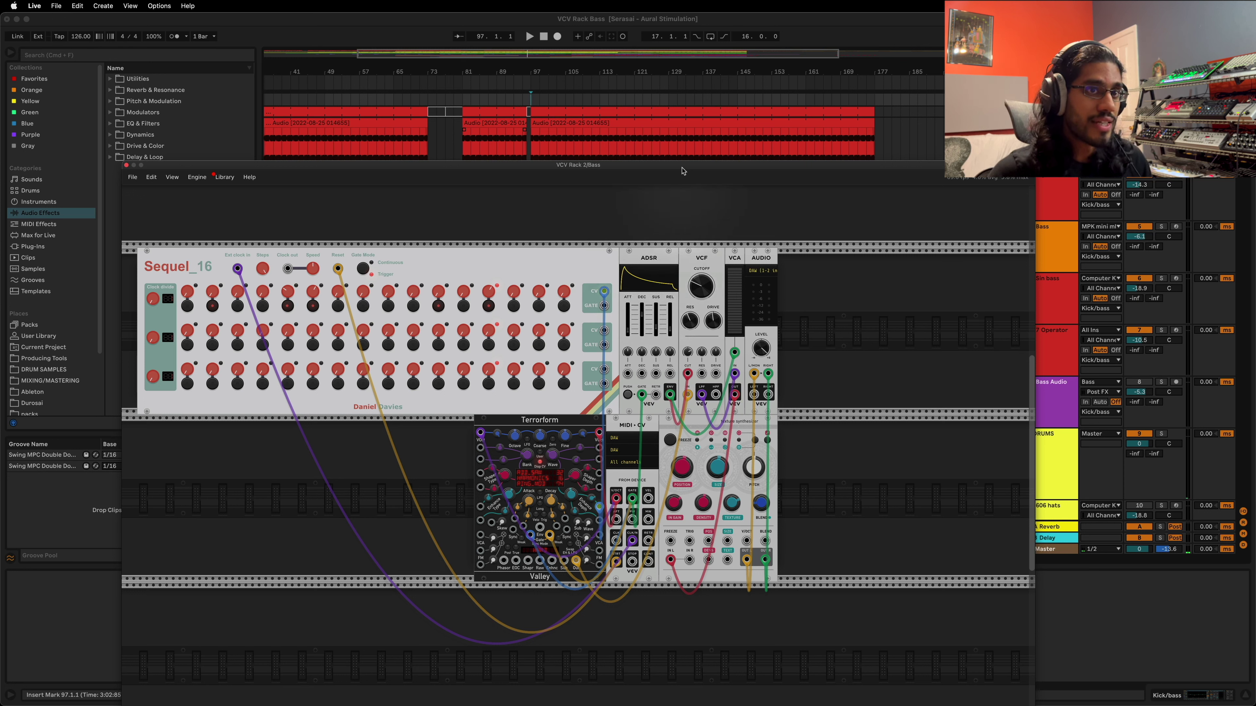
{"action": "mouse_move", "coordinate": [627, 336]}
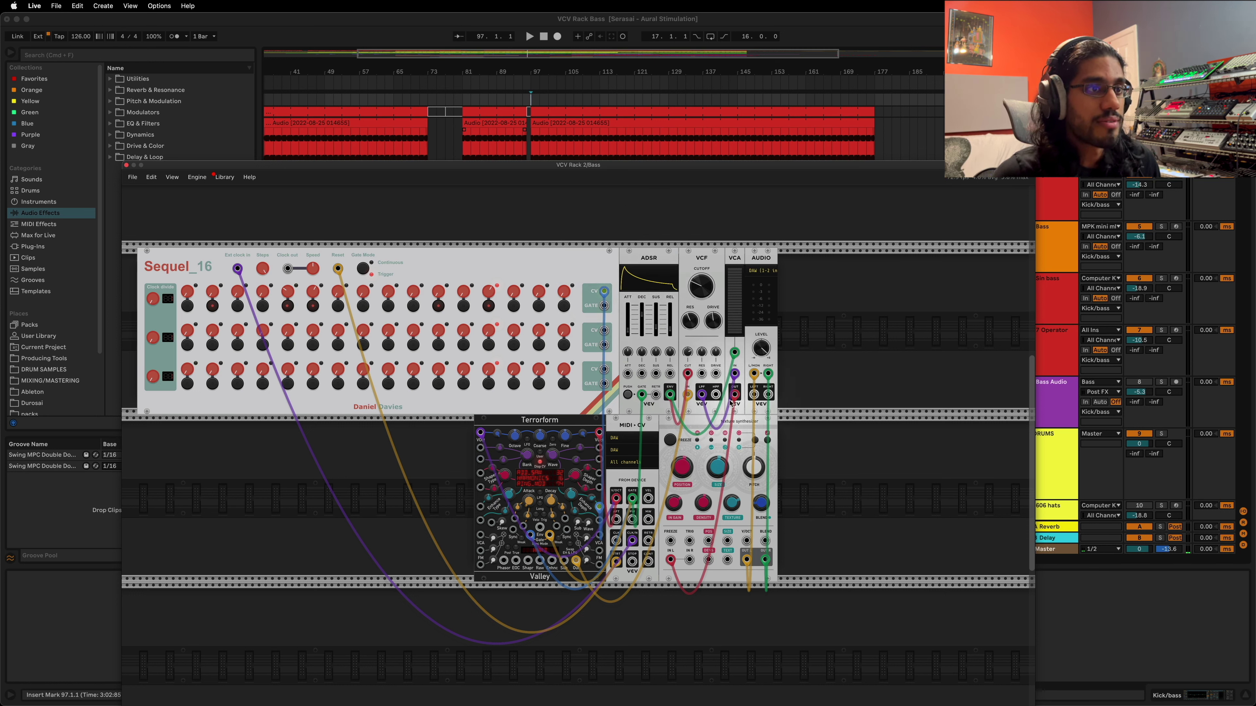
- Play the arrangement from bar 101, audition shorter and longer decay settings on the ADSR module, and stop playback
{"action": "left_click", "coordinate": [548, 145]}
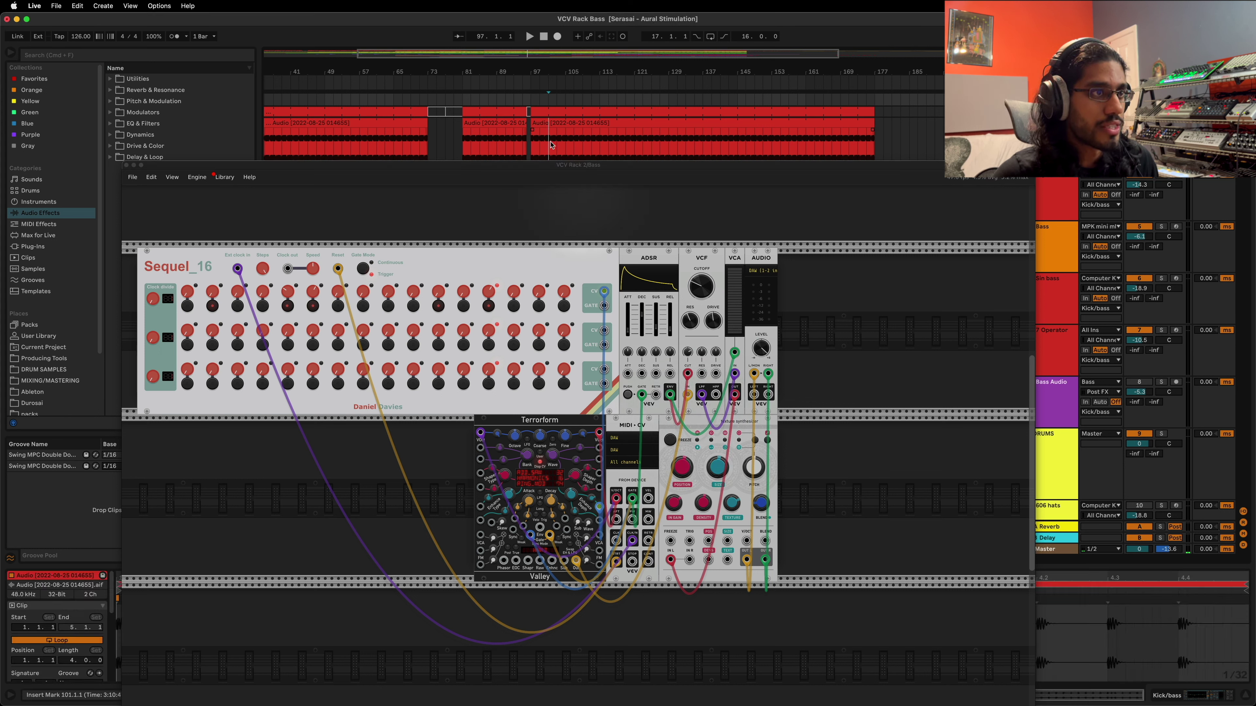
{"action": "key", "text": "space"}
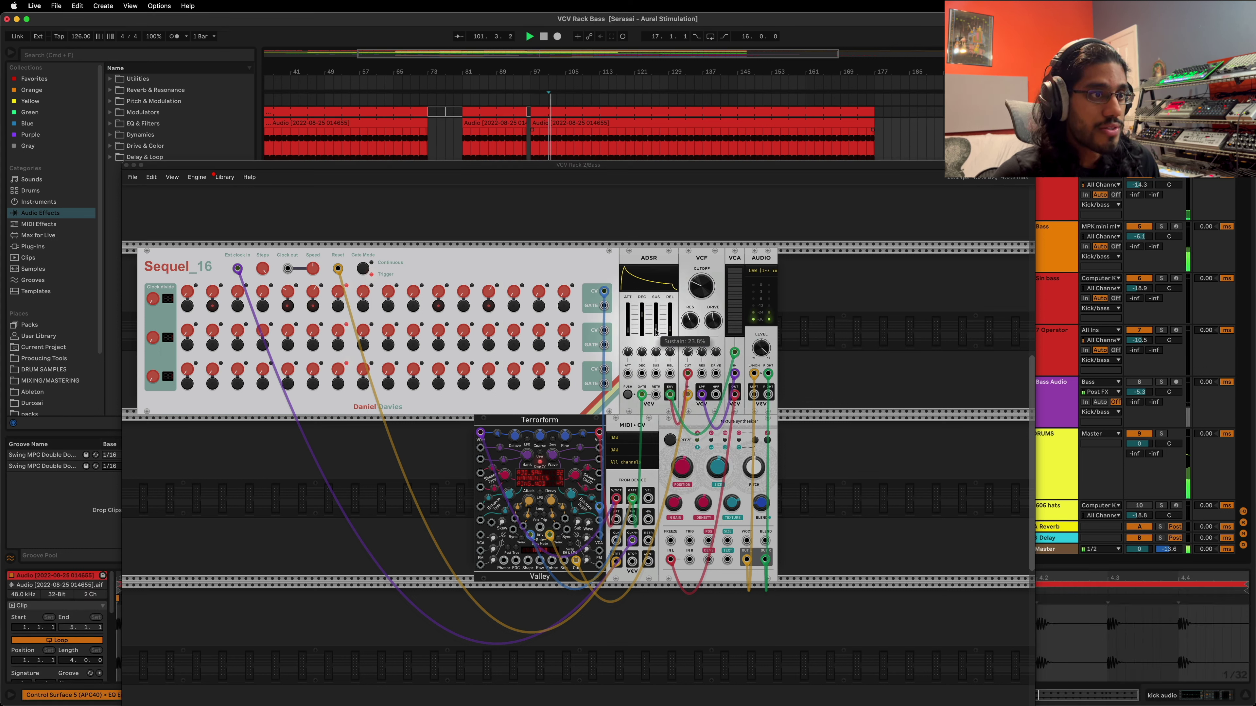
{"action": "mouse_move", "coordinate": [642, 315]}
{"action": "left_mouse_down"}
{"action": "mouse_move", "coordinate": [642, 327]}
{"action": "mouse_move", "coordinate": [641, 314]}
{"action": "left_mouse_up"}
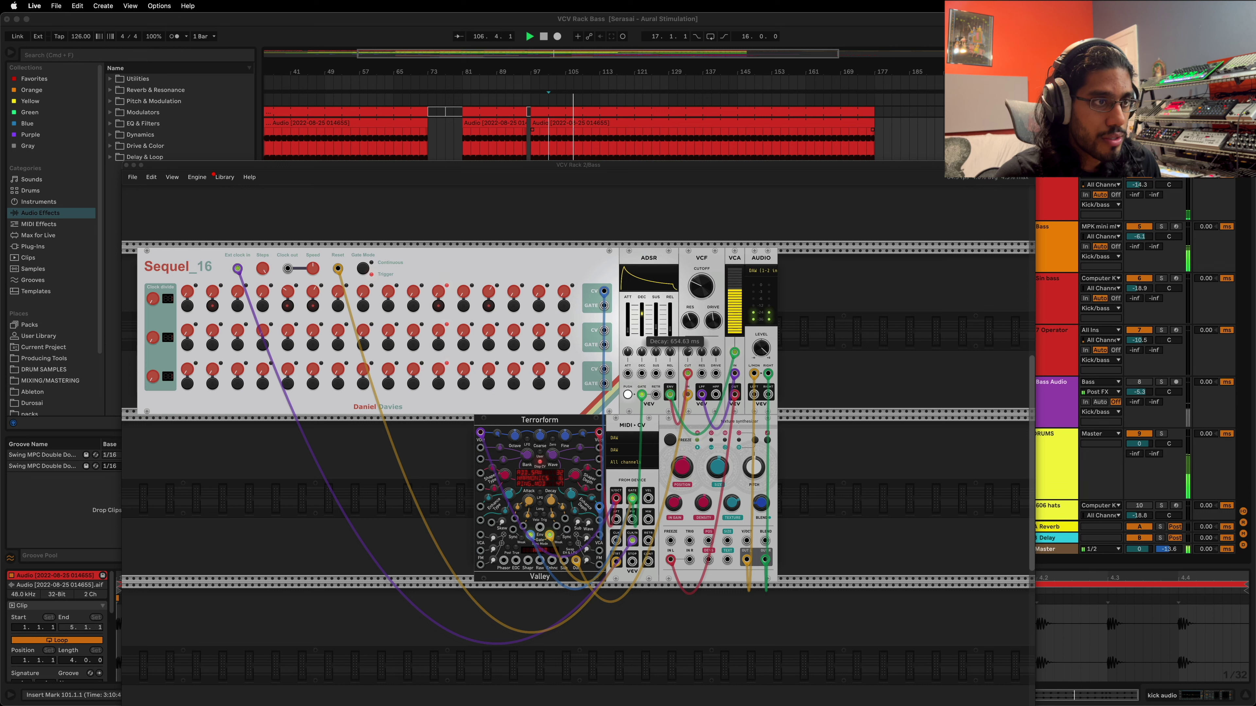
{"action": "left_click_drag", "start_coordinate": [641, 315], "coordinate": [670, 324]}
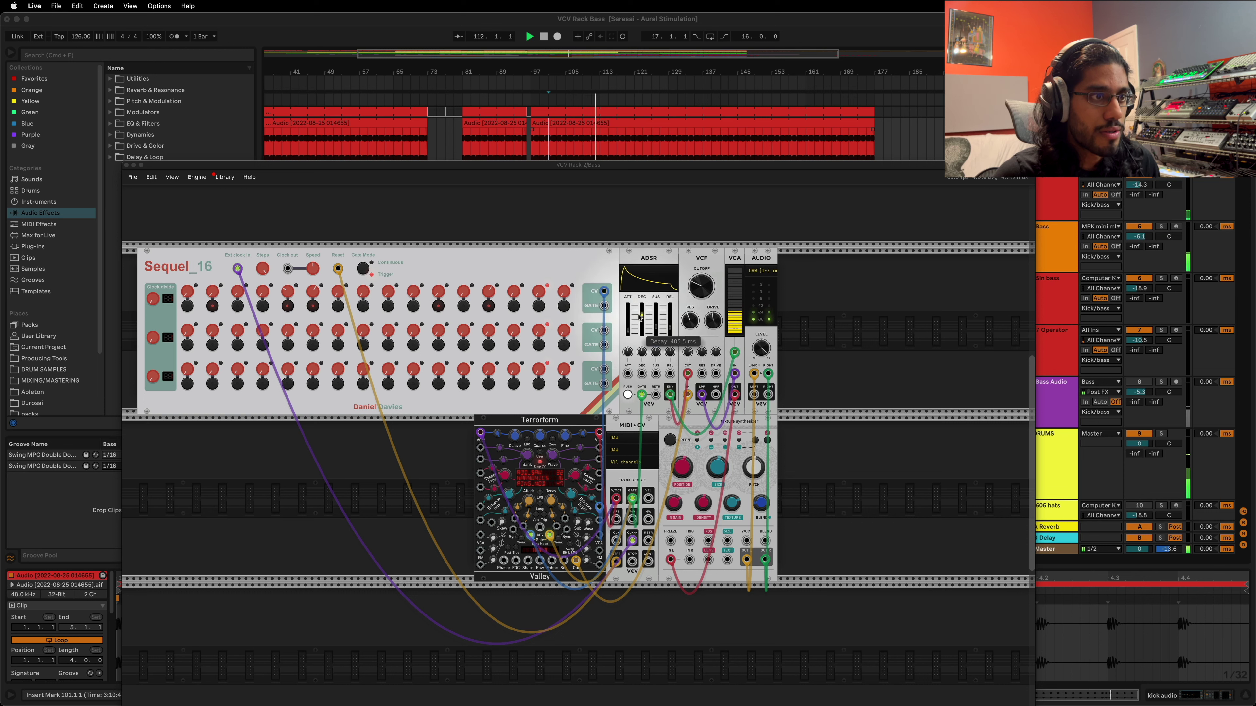
{"action": "left_click_drag", "start_coordinate": [642, 317], "coordinate": [641, 314]}
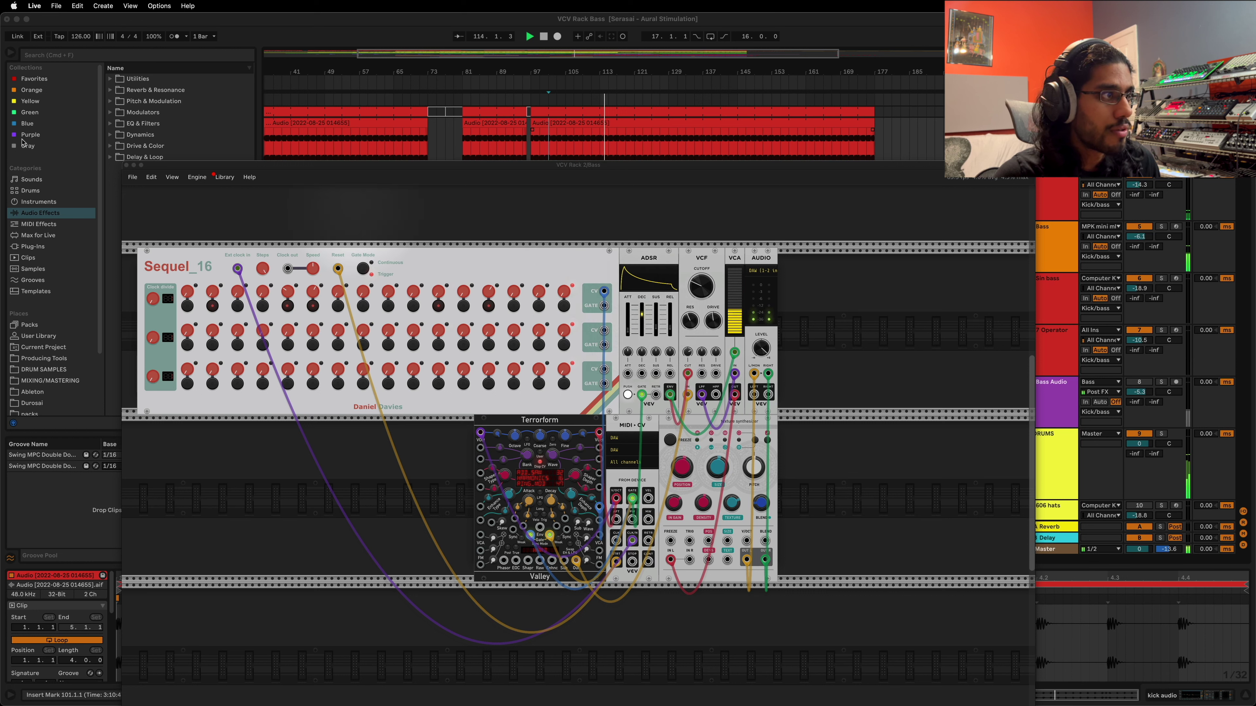
{"action": "left_click", "coordinate": [543, 36]}
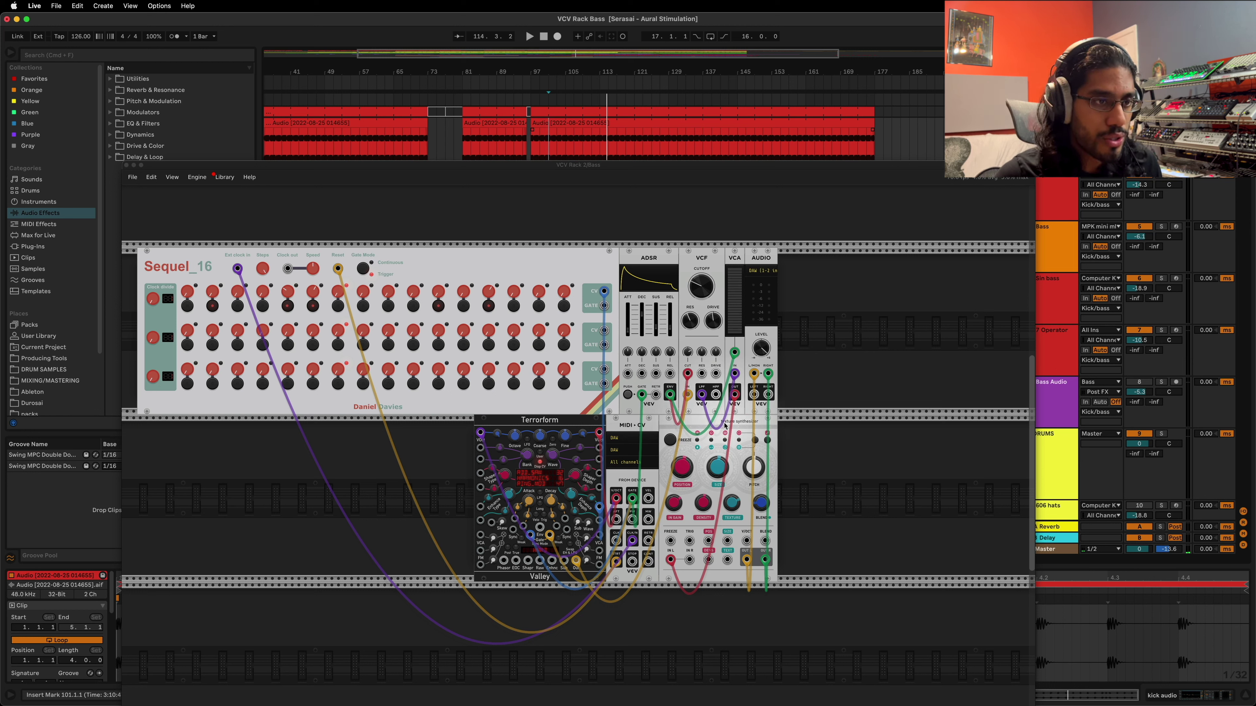
- Bypass the Texture Synthesizer by deleting its output cables and moving the VCA output cable to the Audio module's left input, and audition from bar 105
{"action": "right_click", "coordinate": [755, 376]}
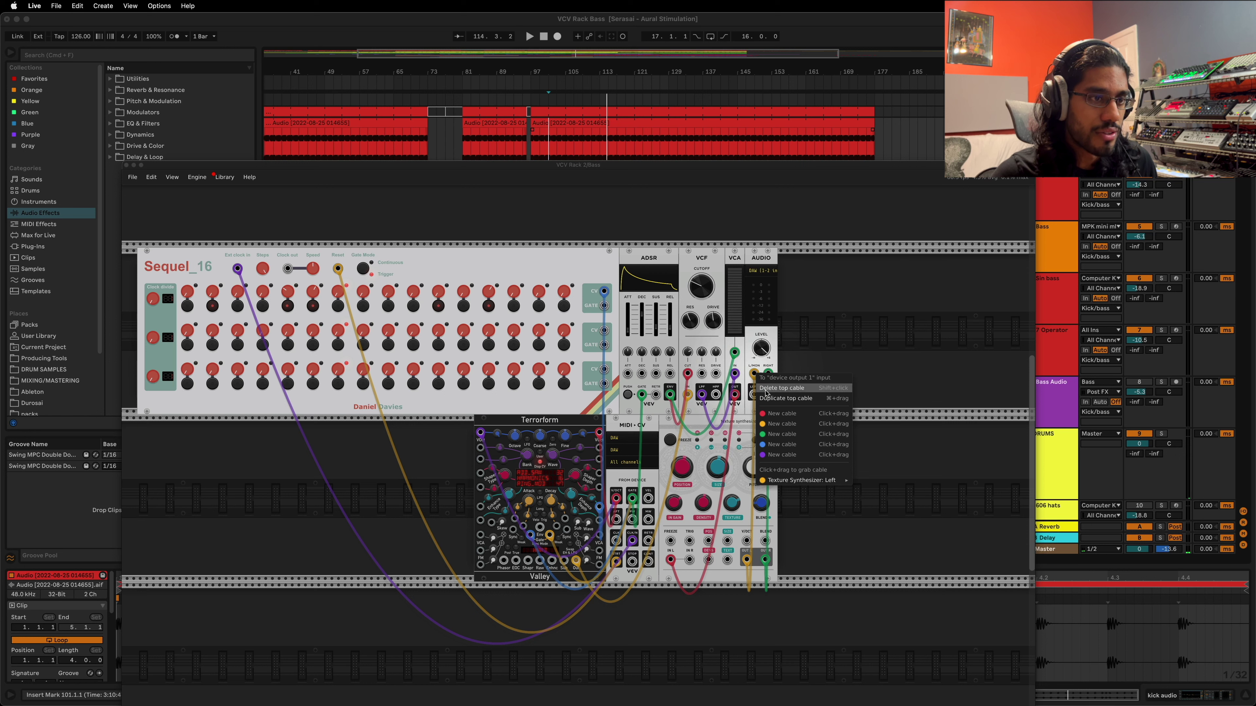
{"action": "left_click", "coordinate": [710, 439]}
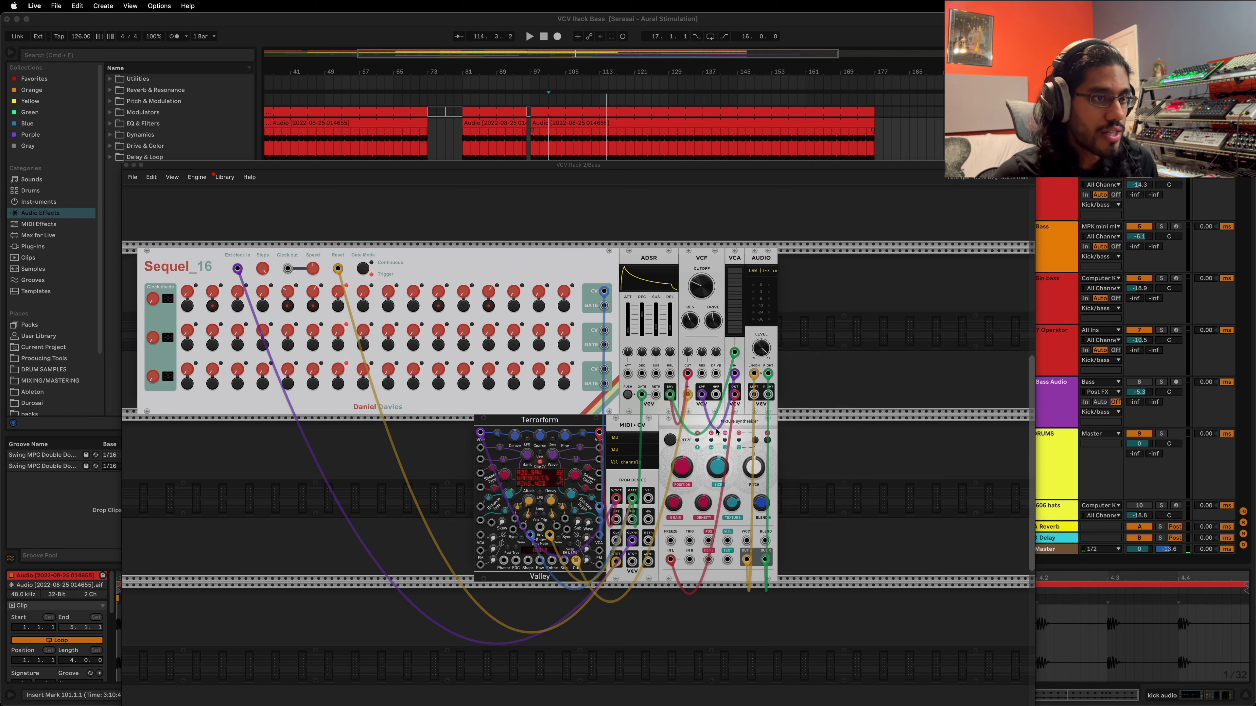
{"action": "right_click", "coordinate": [755, 376]}
{"action": "left_click", "coordinate": [766, 391]}
{"action": "right_click", "coordinate": [767, 375]}
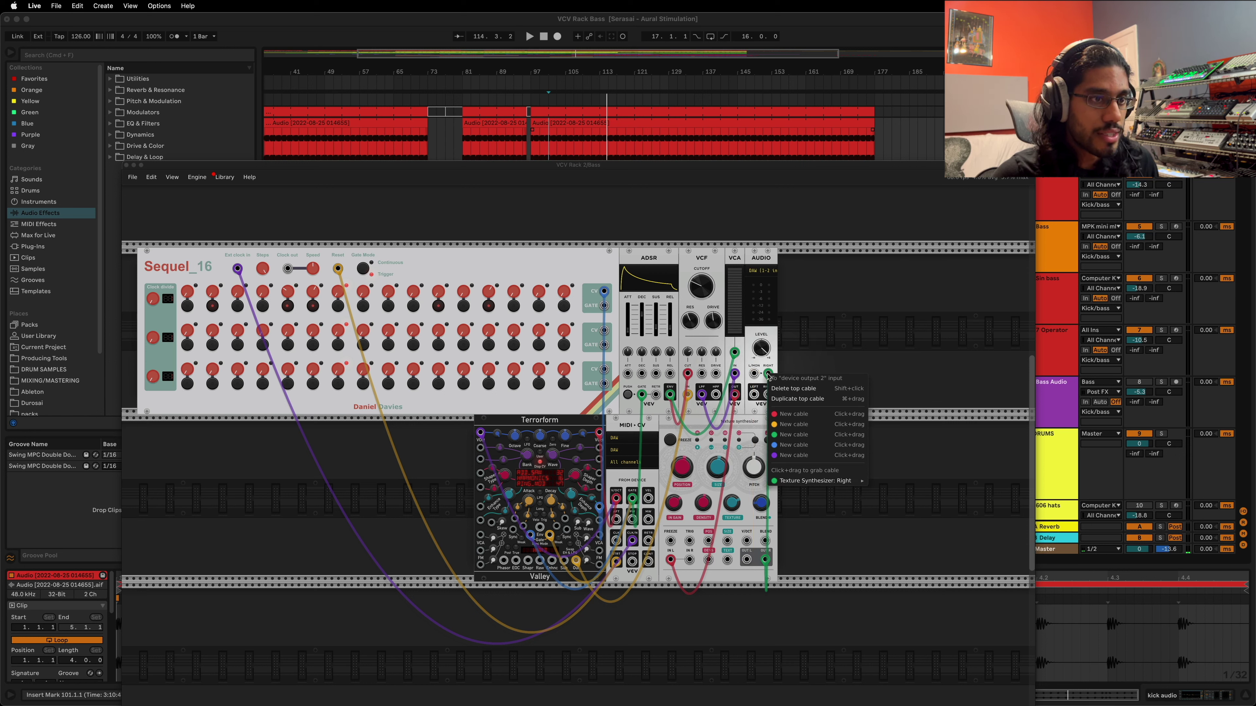
{"action": "left_click", "coordinate": [783, 390]}
{"action": "left_click_drag", "start_coordinate": [670, 559], "coordinate": [753, 375]}
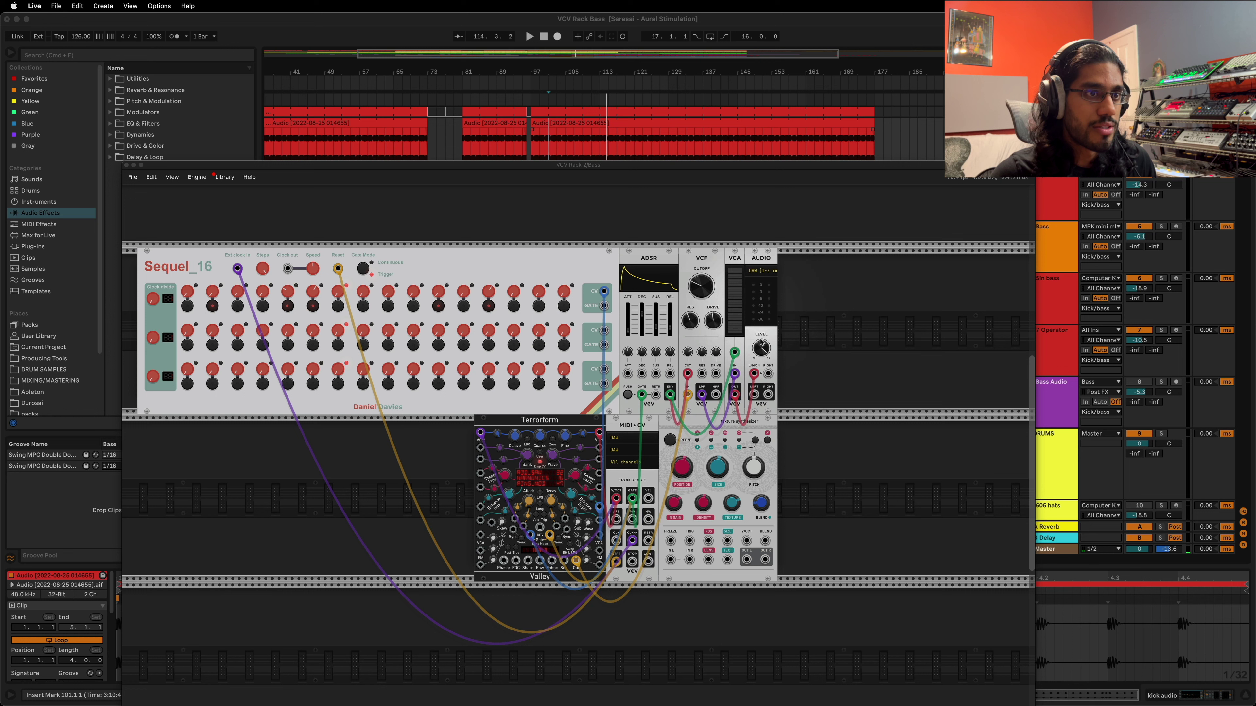
{"action": "left_click", "coordinate": [563, 144]}
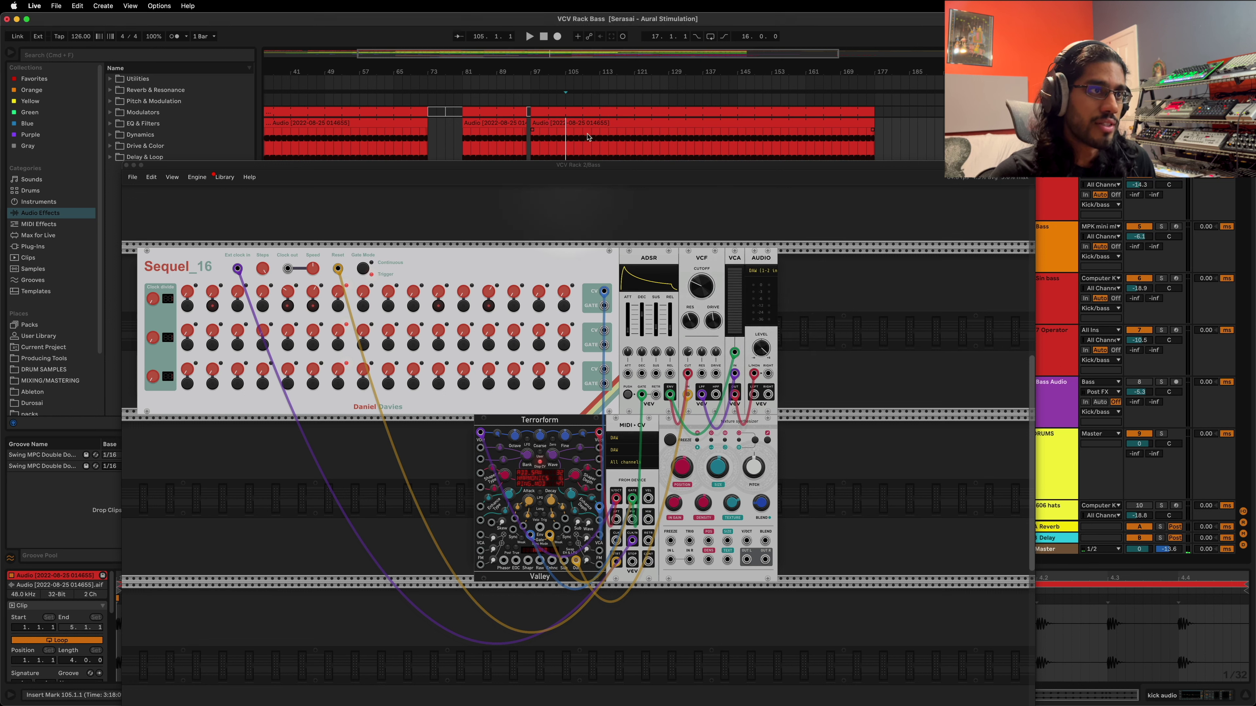
{"action": "key", "text": "space"}
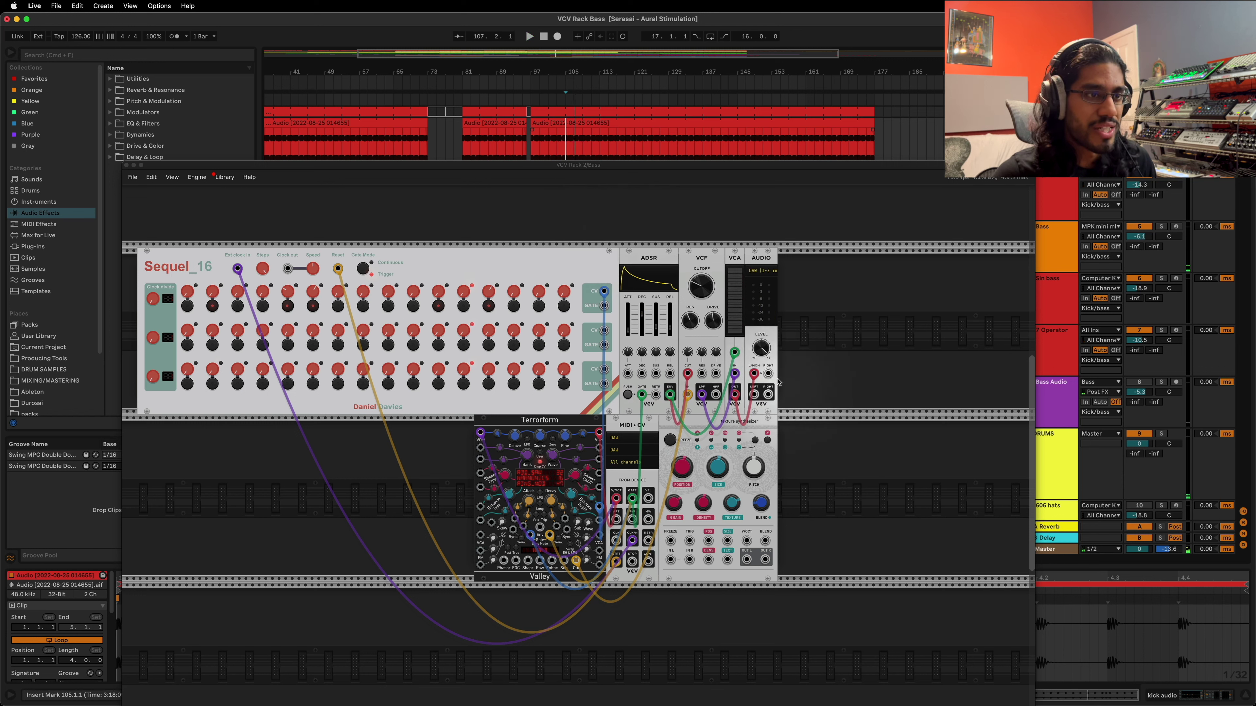
- Patch the VCA output back into the Texture Synthesizer's left input and its left and right outputs into the Audio module, and audition from bar 105
{"action": "left_click_drag", "start_coordinate": [755, 377], "coordinate": [670, 560]}
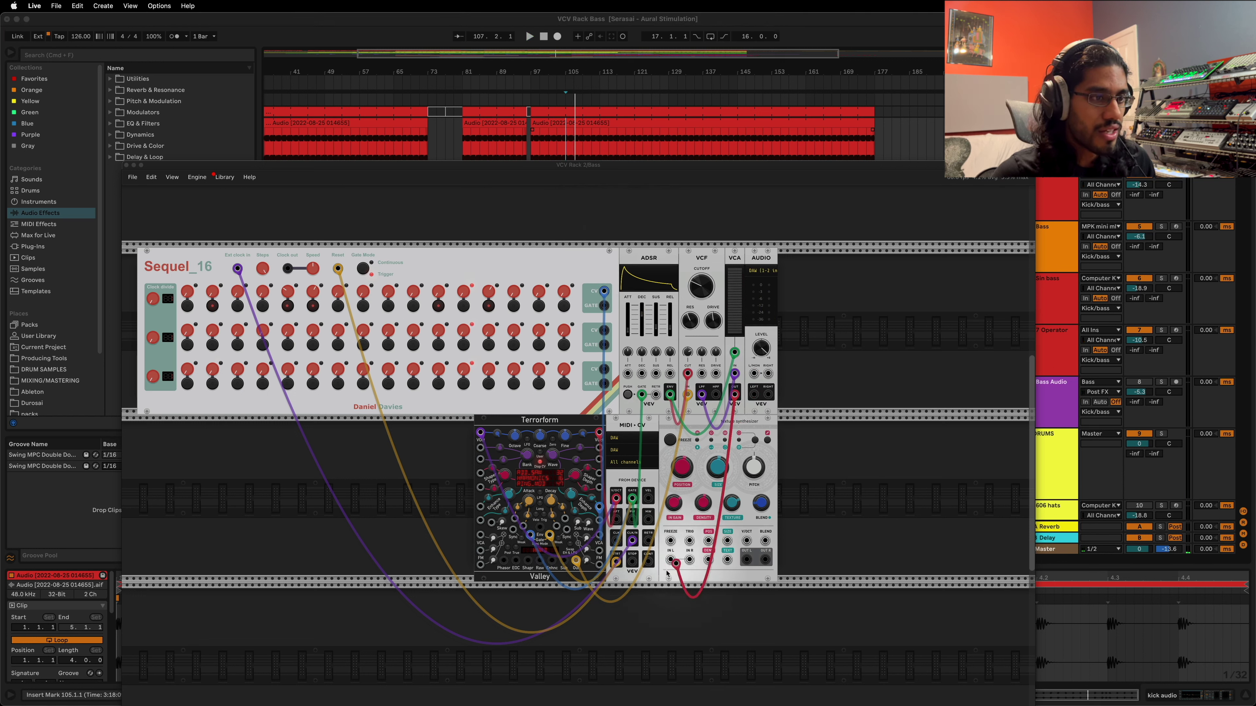
{"action": "left_click_drag", "start_coordinate": [747, 560], "coordinate": [753, 374]}
{"action": "left_click_drag", "start_coordinate": [765, 560], "coordinate": [768, 373]}
{"action": "left_click", "coordinate": [567, 120]}
{"action": "key", "text": "space"}
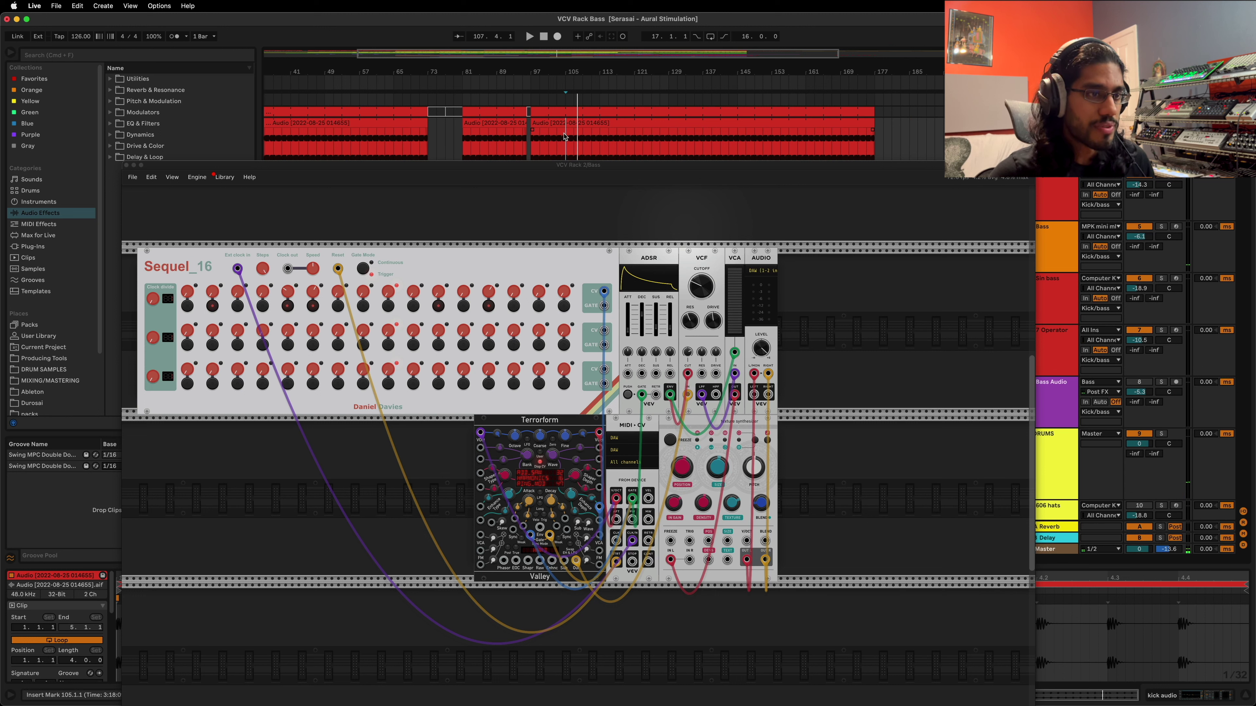
- Play from bar 105 and switch the Texture Synthesizer's blend knob through two further modes
{"action": "mouse_move", "coordinate": [721, 463]}
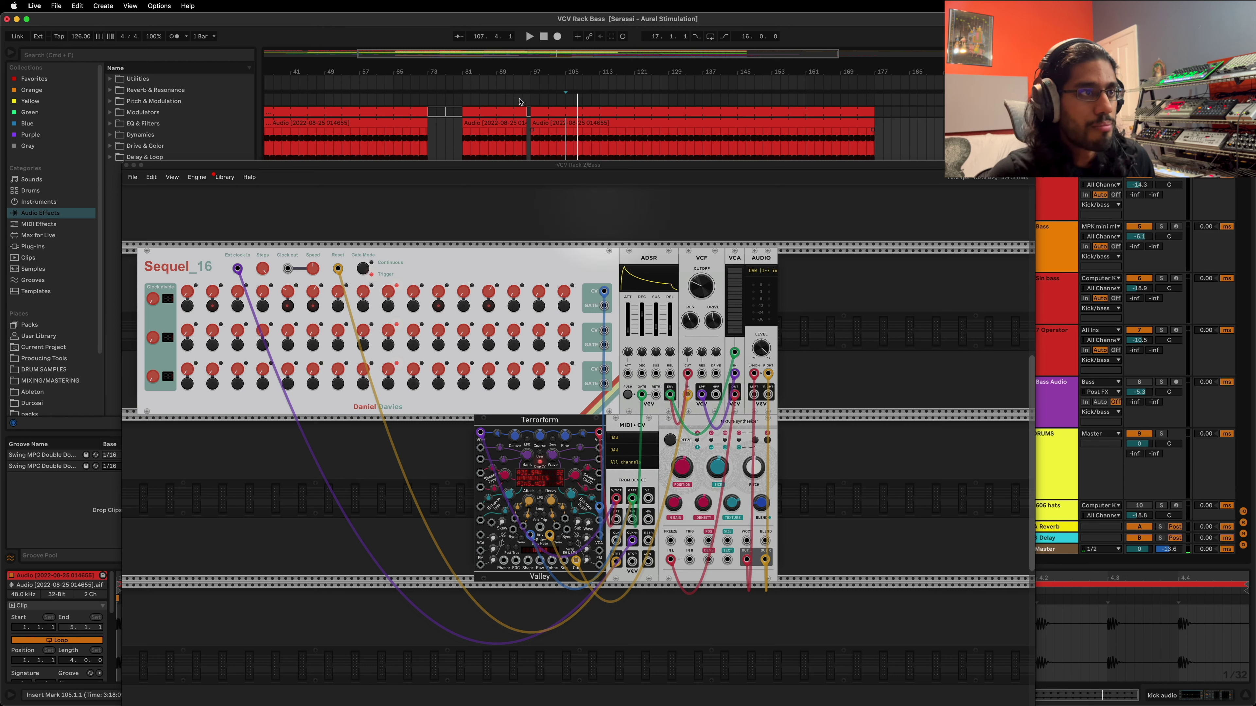
{"action": "left_click", "coordinate": [566, 144]}
{"action": "key", "text": "space"}
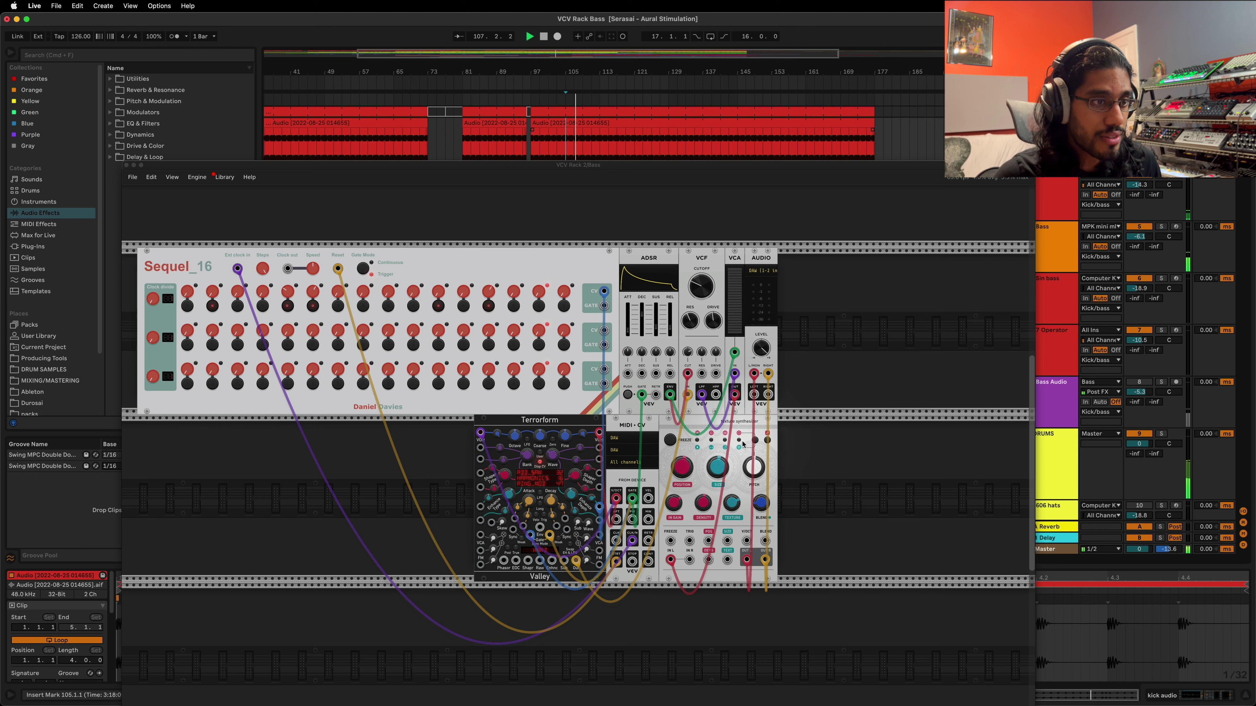
{"action": "left_click", "coordinate": [755, 439]}
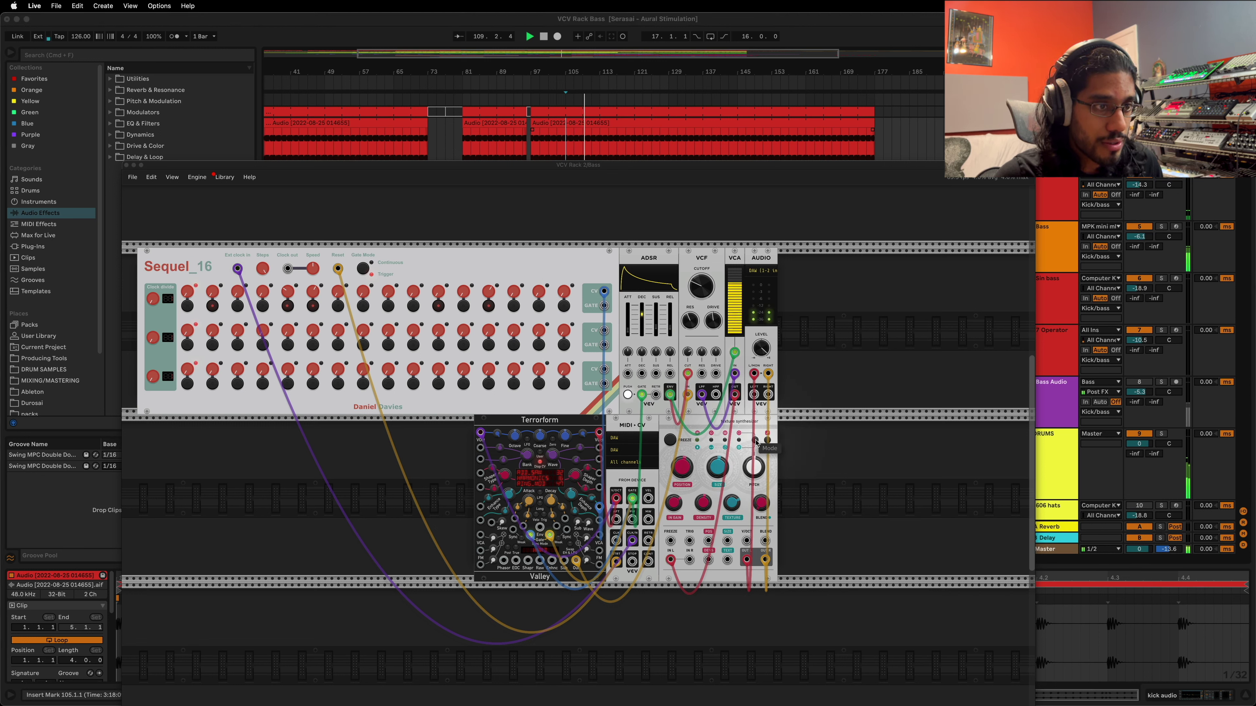
{"action": "left_click", "coordinate": [755, 440]}
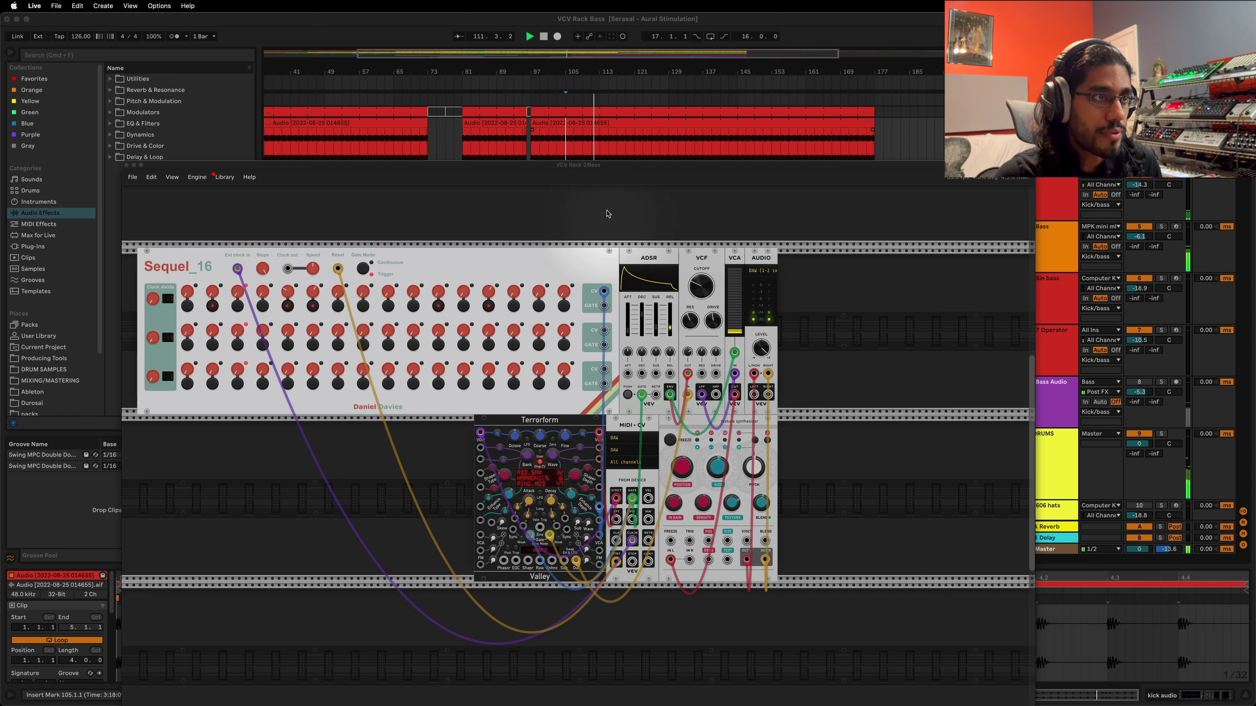
- Set the insert marker to bar 111, audition the Texture Synthesizer's grain density and size knobs, and stop playback
{"action": "left_click", "coordinate": [590, 150]}
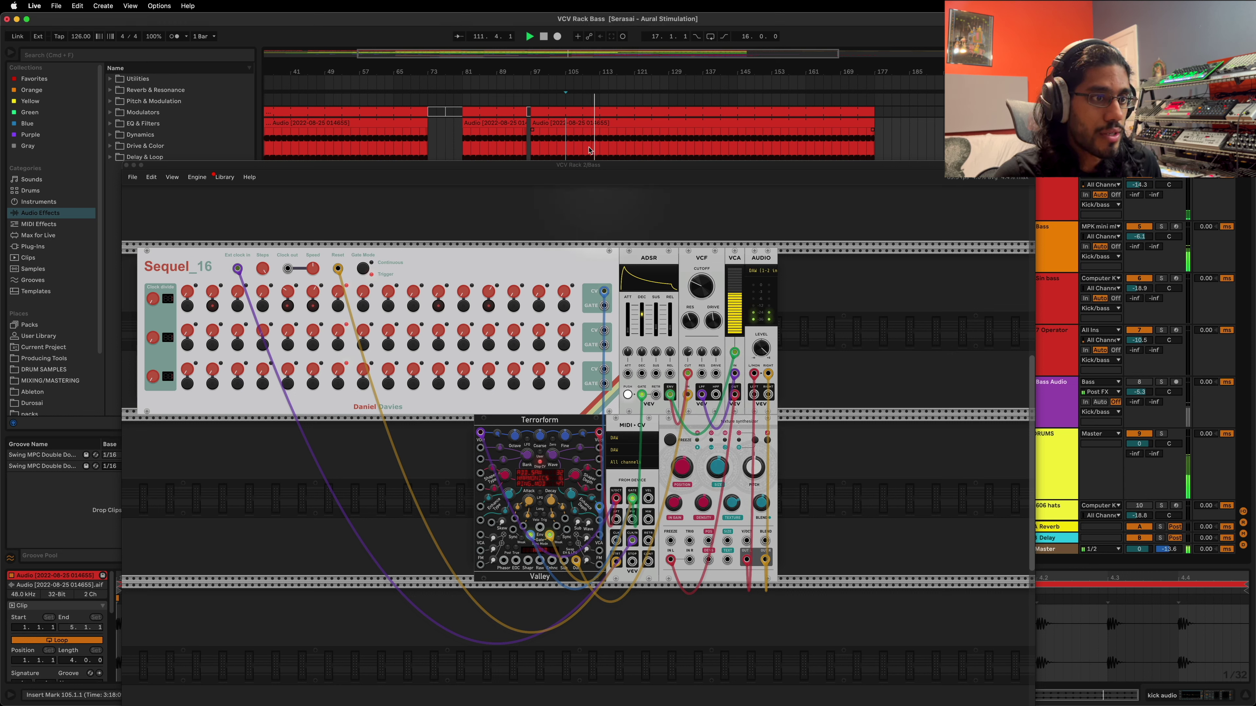
{"action": "left_click", "coordinate": [704, 504]}
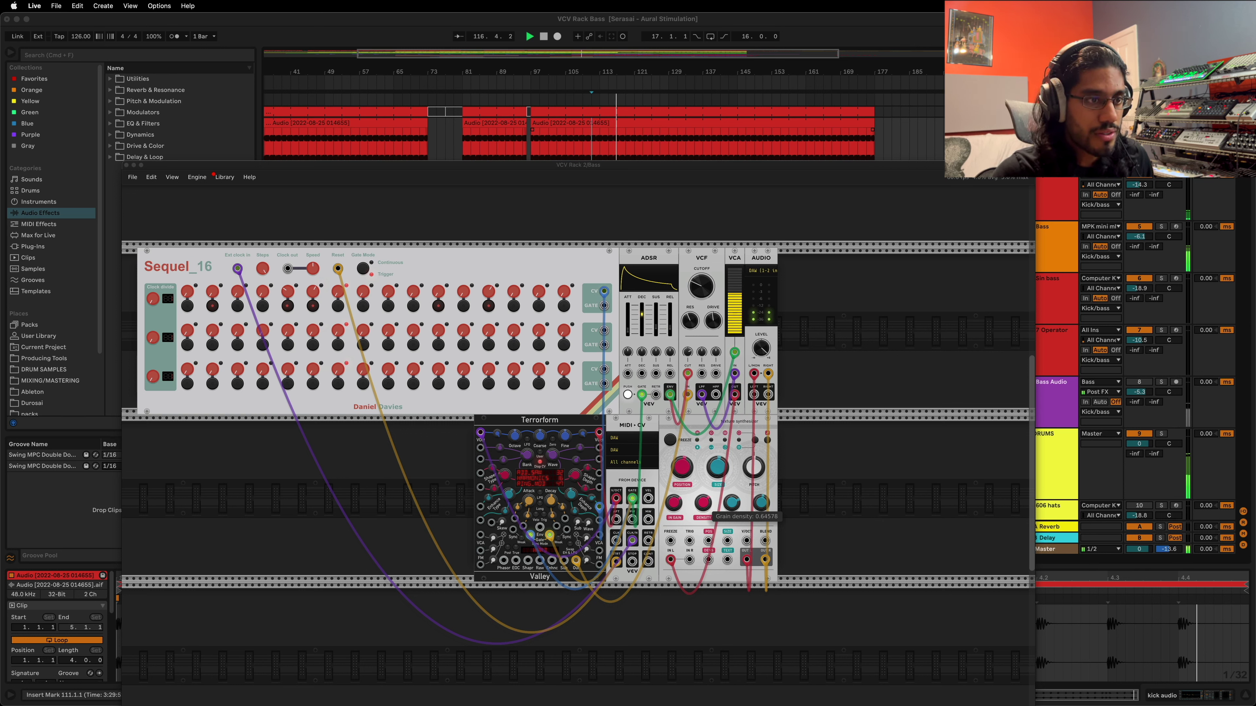
{"action": "left_click_drag", "start_coordinate": [704, 503], "coordinate": [719, 463]}
{"action": "left_click", "coordinate": [647, 140]}
{"action": "key", "text": "space"}
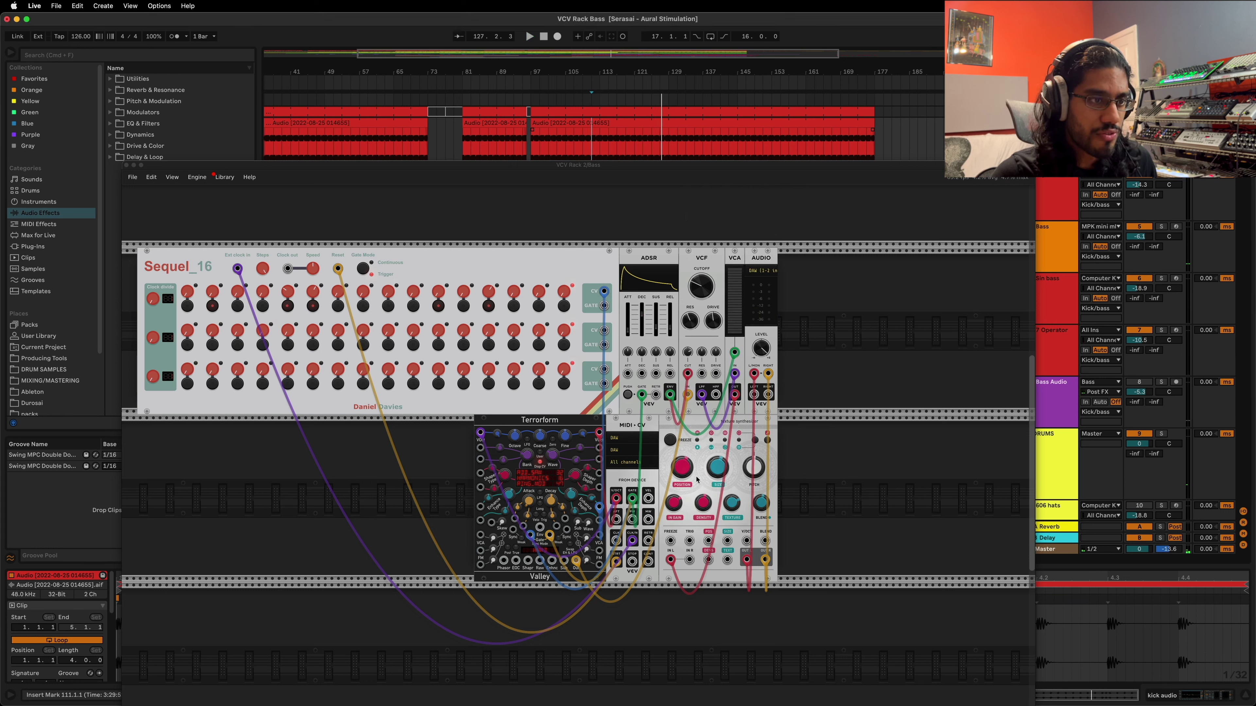
{"action": "left_click_drag", "start_coordinate": [723, 466], "coordinate": [723, 467]}
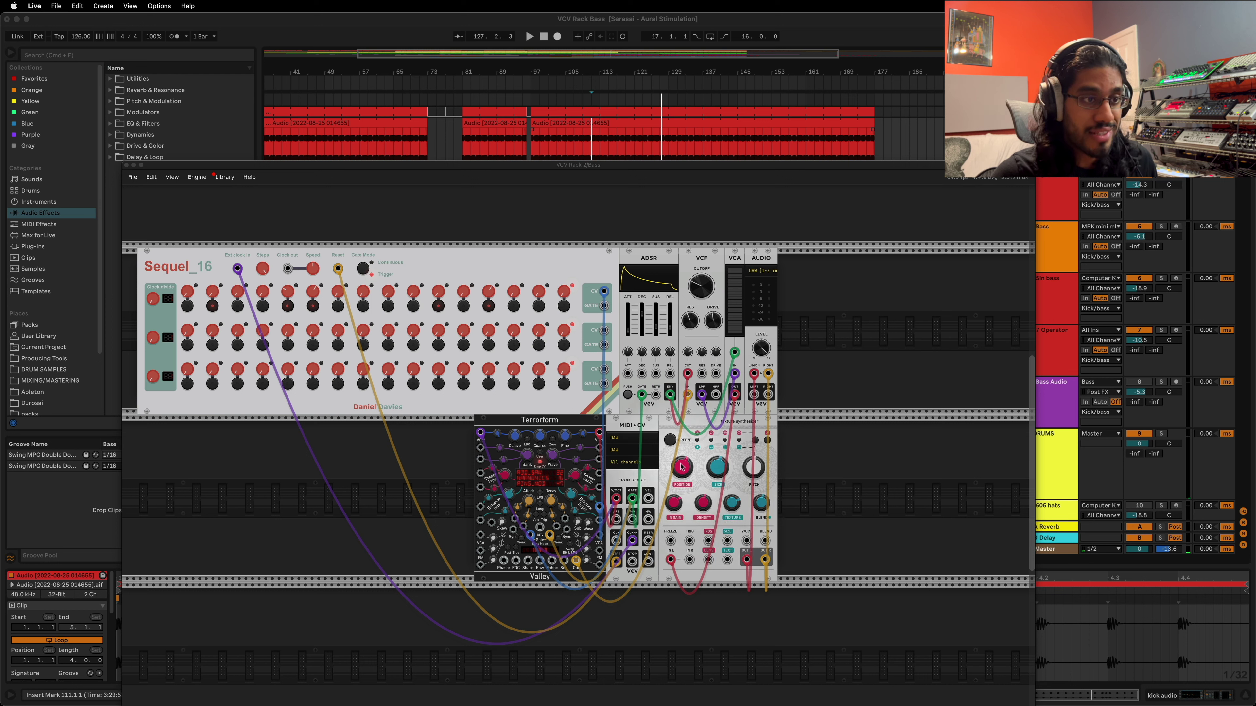
- Nudge the Texture Synthesizer's grain position knob, return to Ableton Live and open the Bass track's first MIDI clip for viewing
{"action": "left_click_drag", "start_coordinate": [681, 467], "coordinate": [680, 470]}
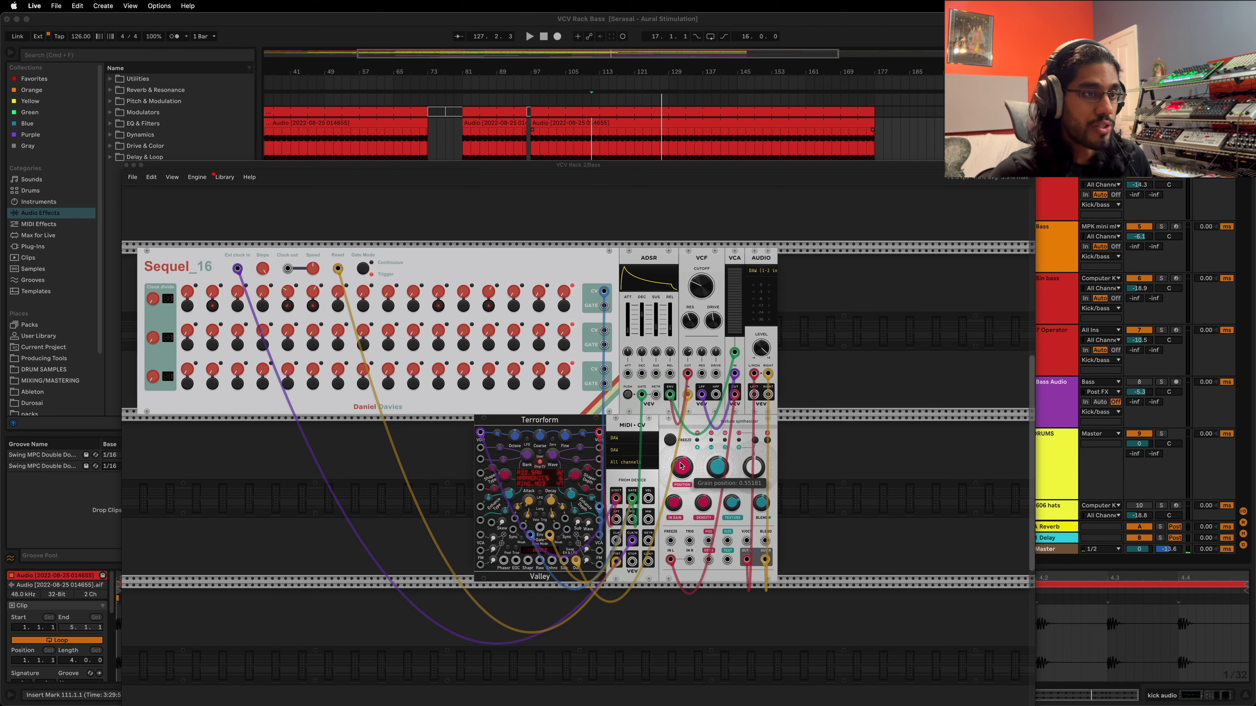
{"action": "left_click_drag", "start_coordinate": [331, 161], "coordinate": [332, 157]}
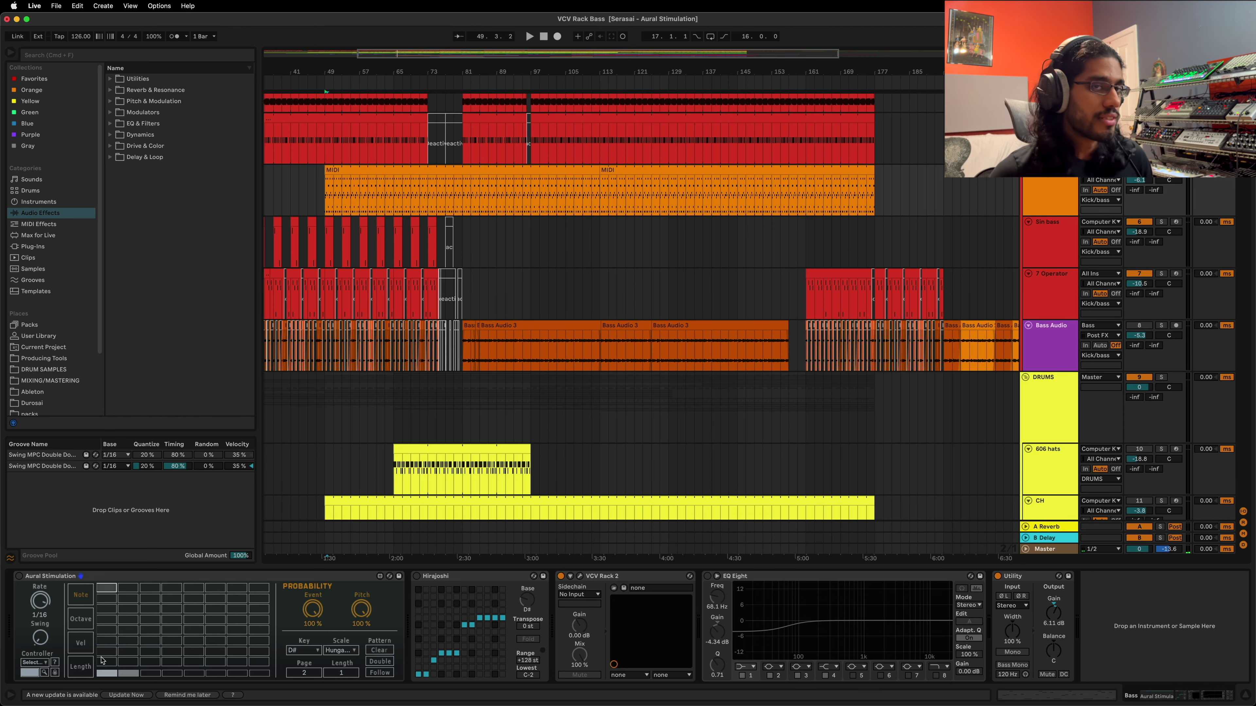
{"action": "double_click", "coordinate": [508, 173]}
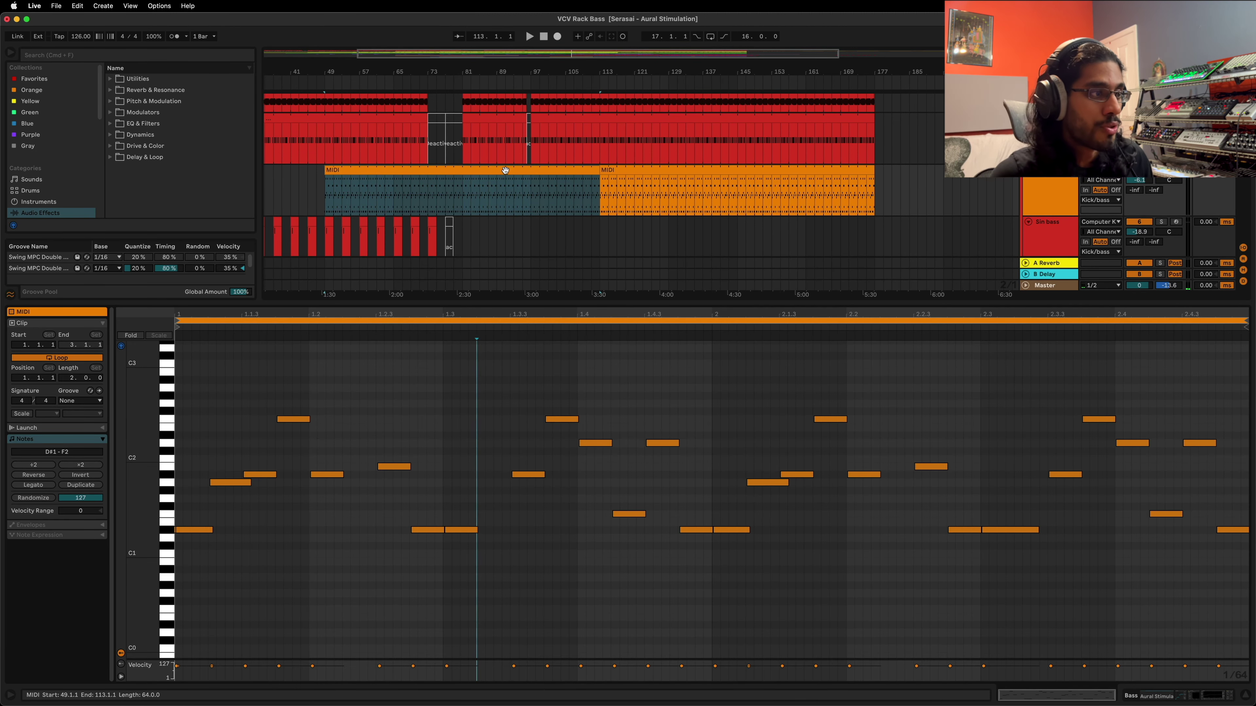
{"action": "left_click", "coordinate": [443, 394]}
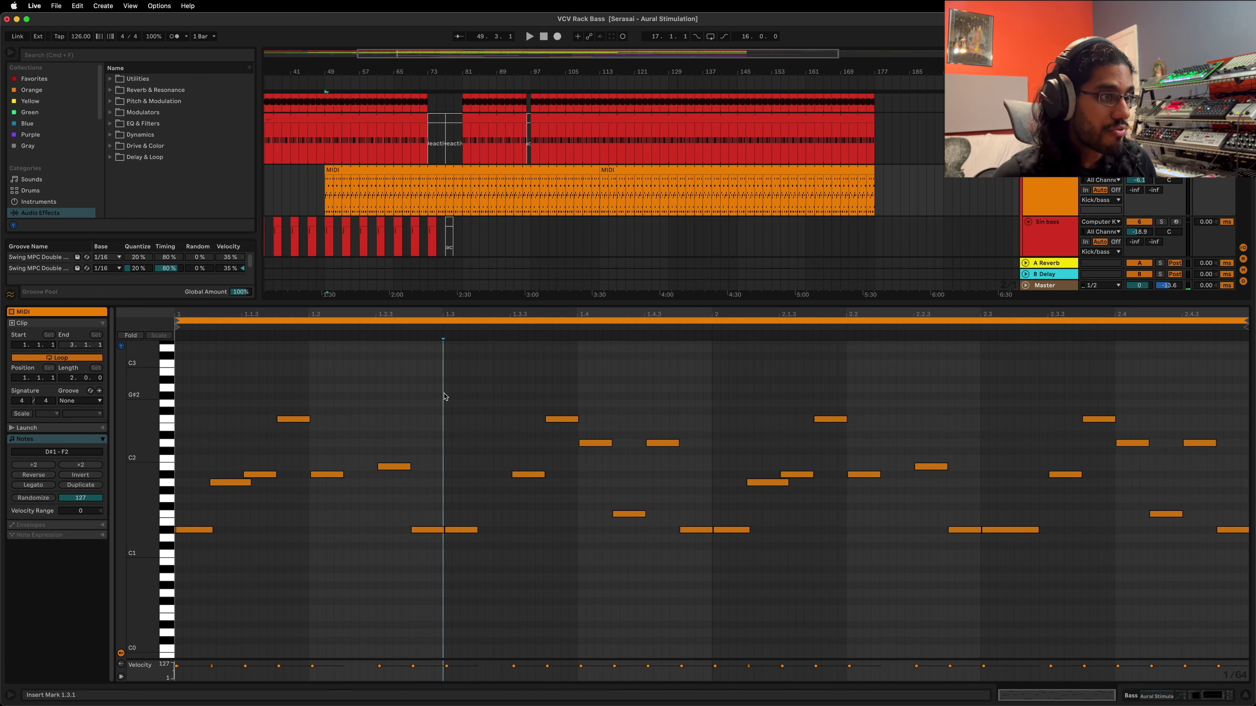
- Show the Bass track's device chain and select the Aural Stimulation sequencer device
{"action": "left_click", "coordinate": [1049, 197]}
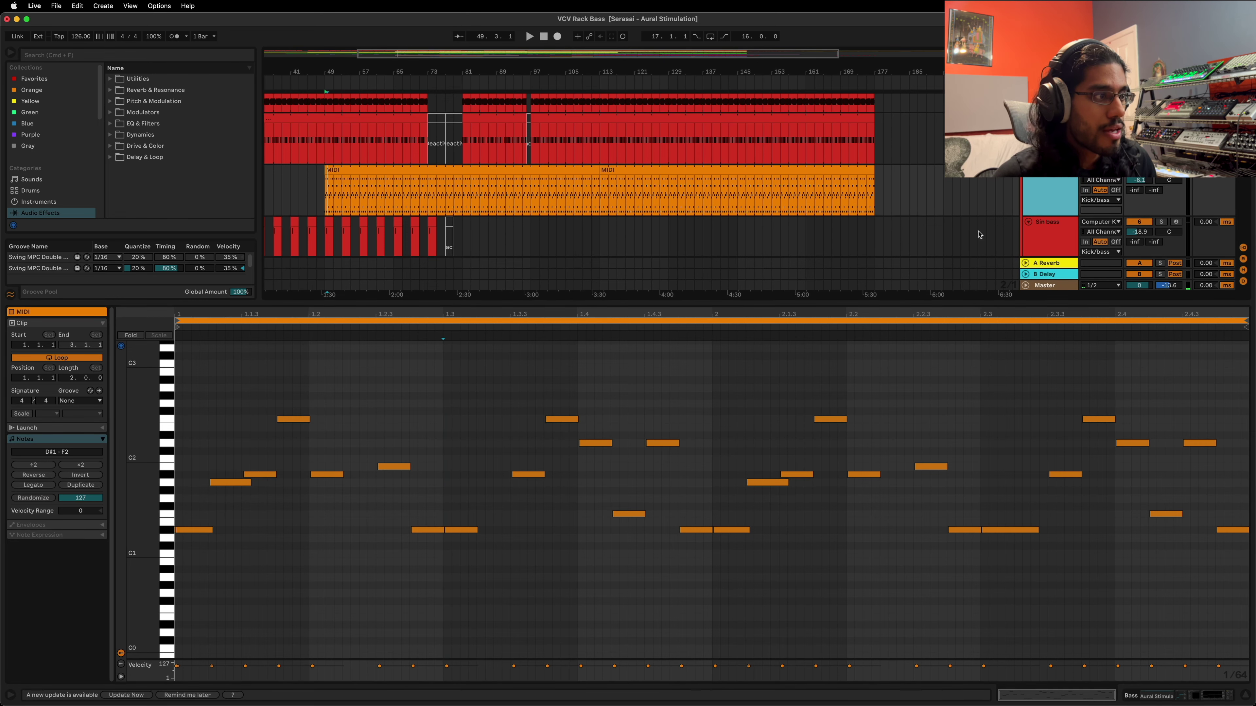
{"action": "left_click", "coordinate": [1036, 199]}
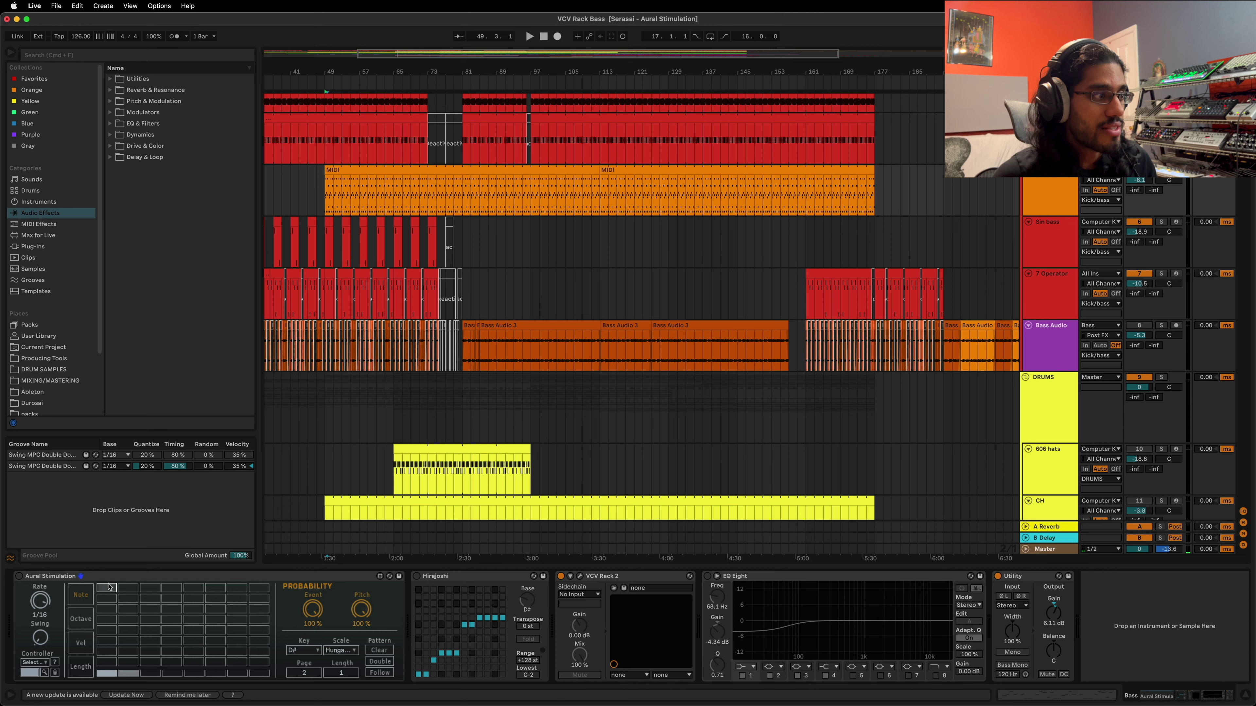
{"action": "left_click", "coordinate": [67, 577]}
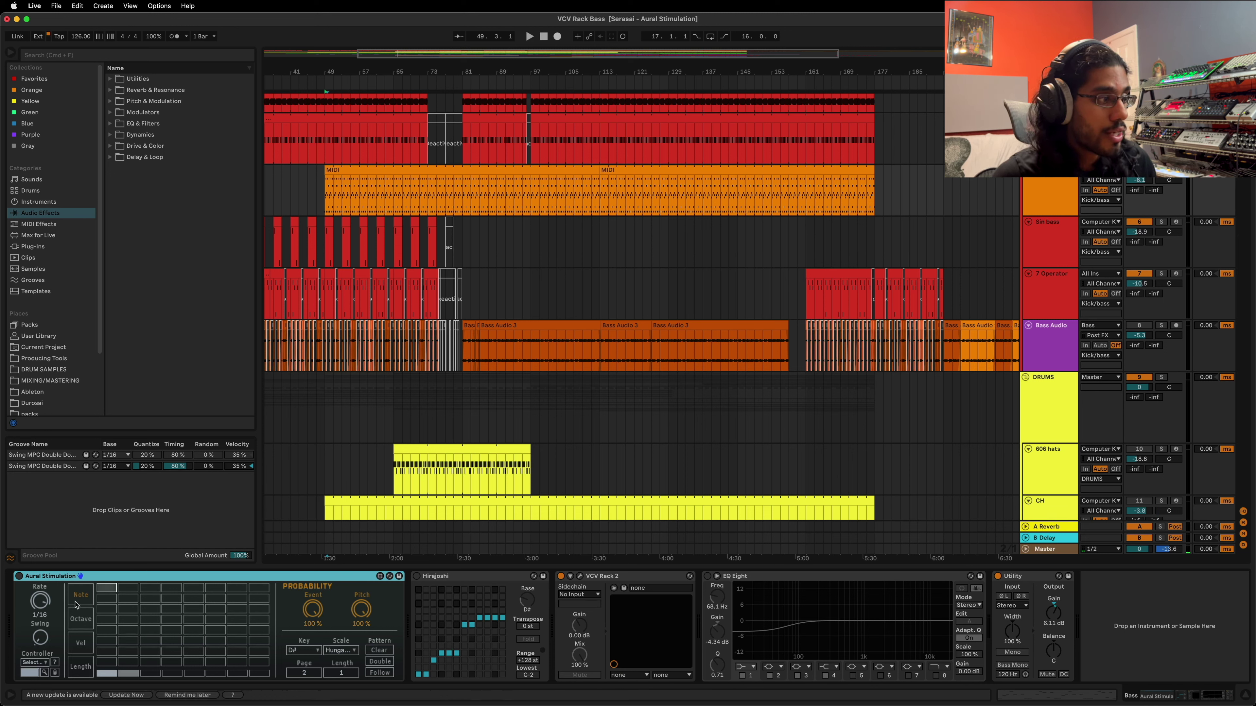
- Enter notes of varying pitch on steps 1, 2, 3, 5, 6 and 8 of Aural Stimulation's note grid on page 2
{"action": "left_click", "coordinate": [76, 602]}
{"action": "left_click", "coordinate": [108, 662]}
{"action": "left_click", "coordinate": [150, 641]}
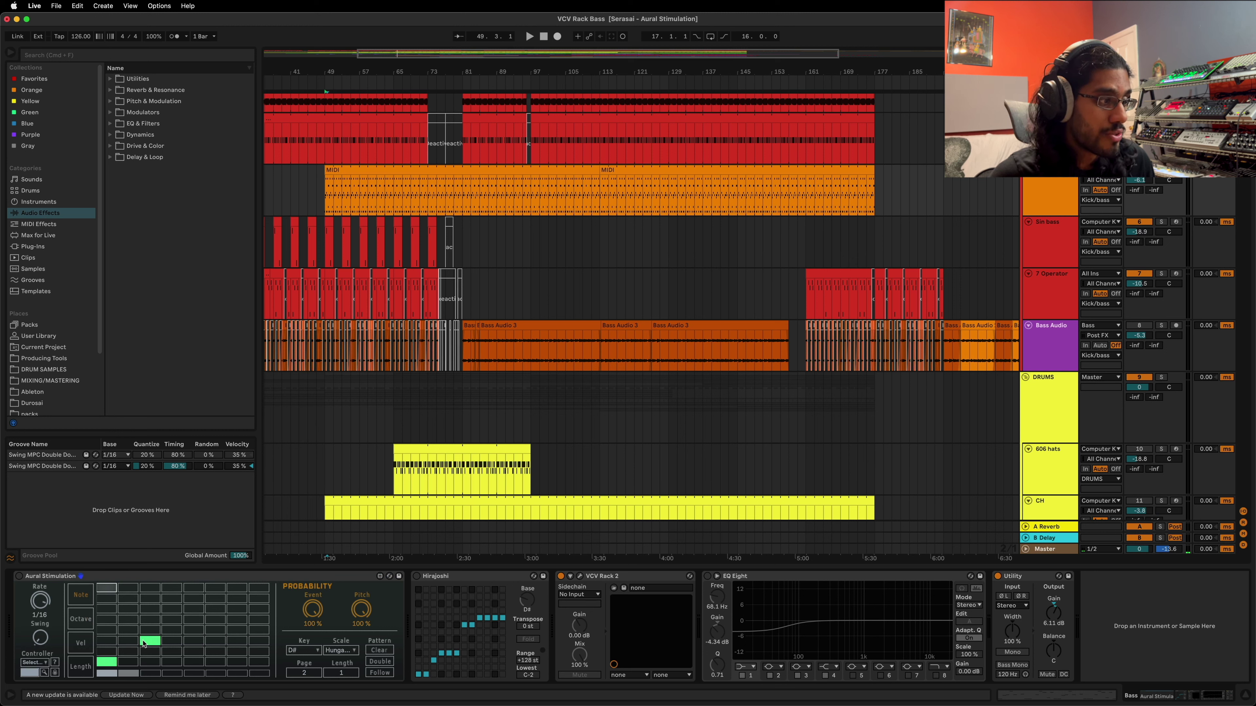
{"action": "left_click", "coordinate": [215, 651]}
{"action": "left_click", "coordinate": [252, 619]}
{"action": "left_click", "coordinate": [193, 609]}
{"action": "left_click", "coordinate": [128, 619]}
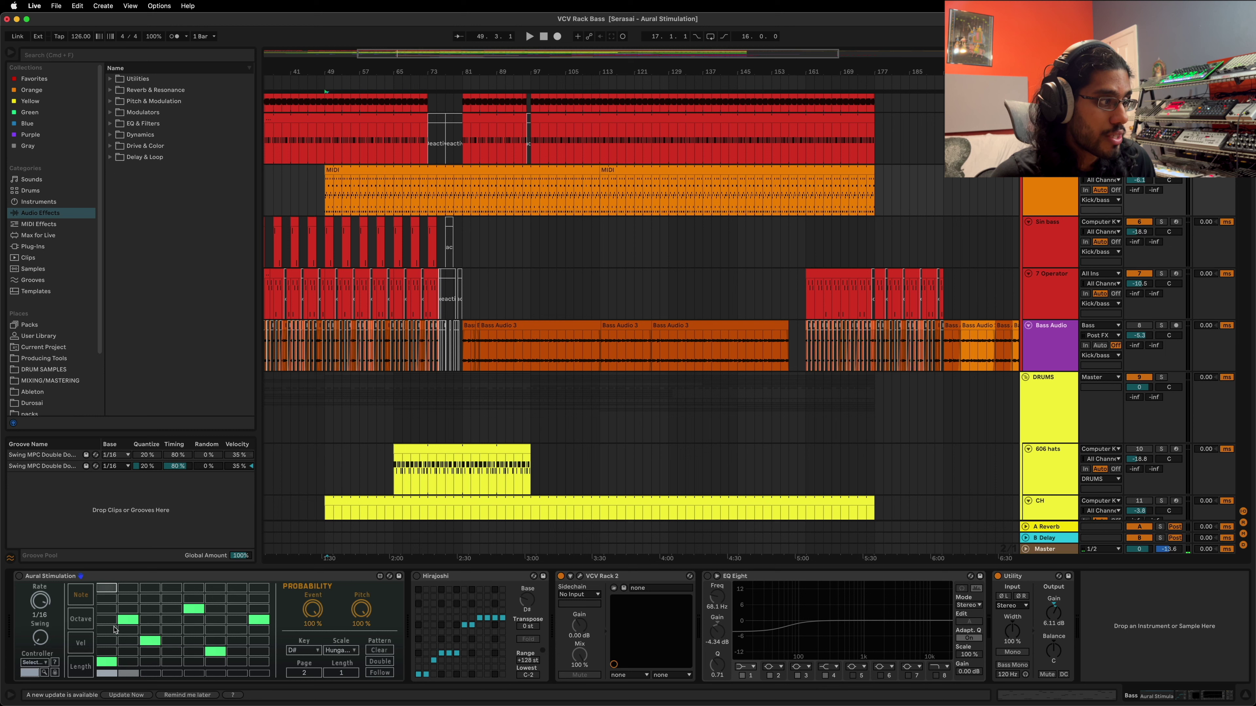
- Check the sequencer's octave lane and redraw the page 2 note pattern on steps 1, 2, 3, 6, 7 and 8
{"action": "left_click", "coordinate": [79, 627]}
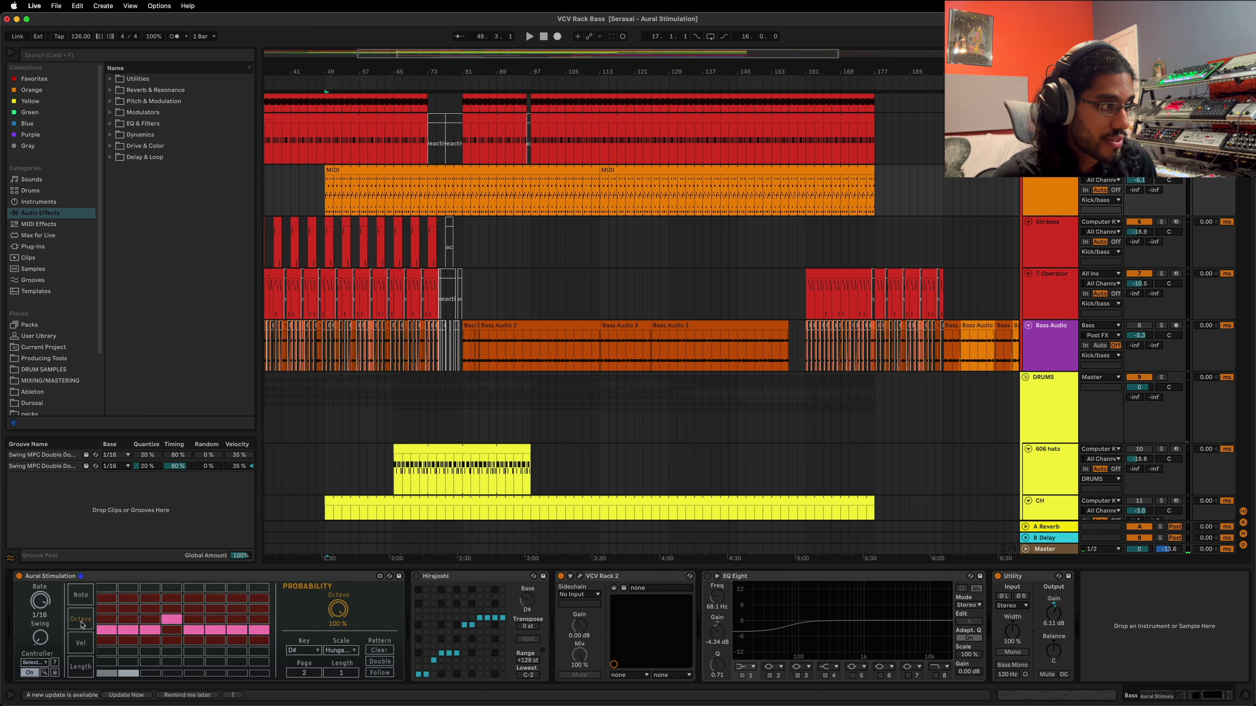
{"action": "left_click", "coordinate": [79, 595]}
{"action": "left_click", "coordinate": [128, 620]}
{"action": "left_click", "coordinate": [110, 641]}
{"action": "left_click", "coordinate": [215, 640]}
{"action": "left_click", "coordinate": [236, 610]}
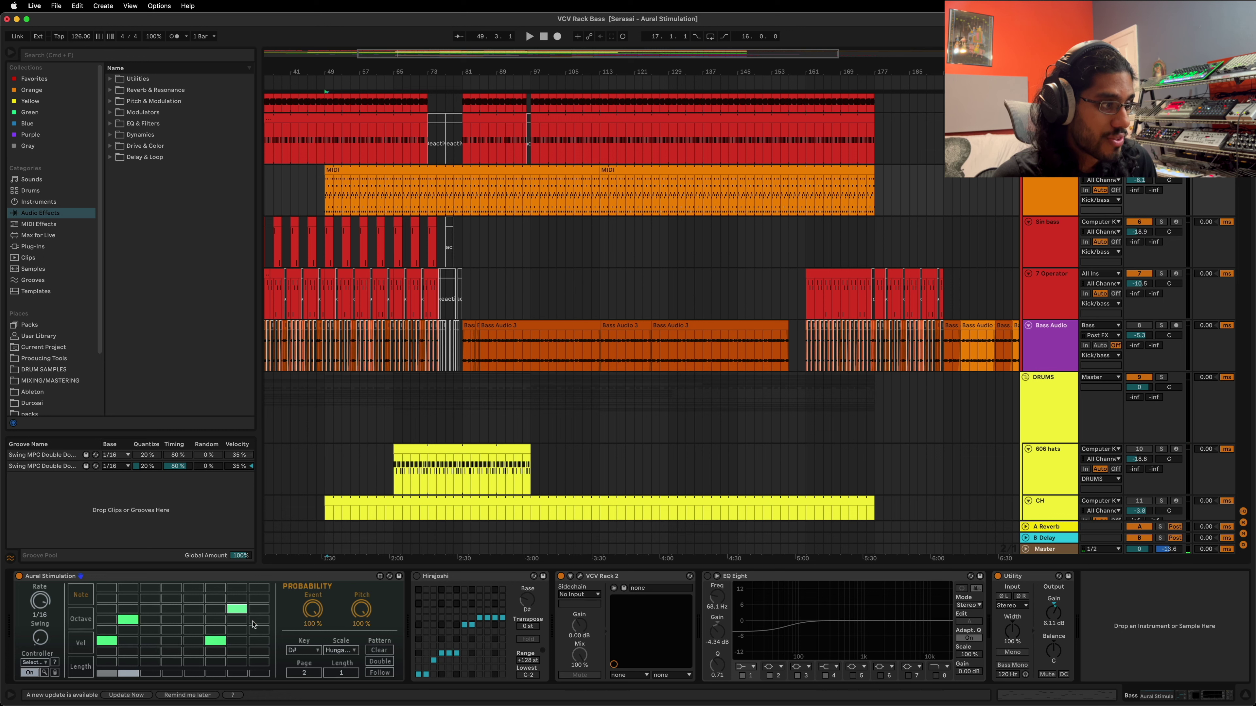
{"action": "left_click", "coordinate": [155, 622]}
- View the sequencer's octave, velocity and length lanes and return to the note lane
{"action": "left_click", "coordinate": [83, 627]}
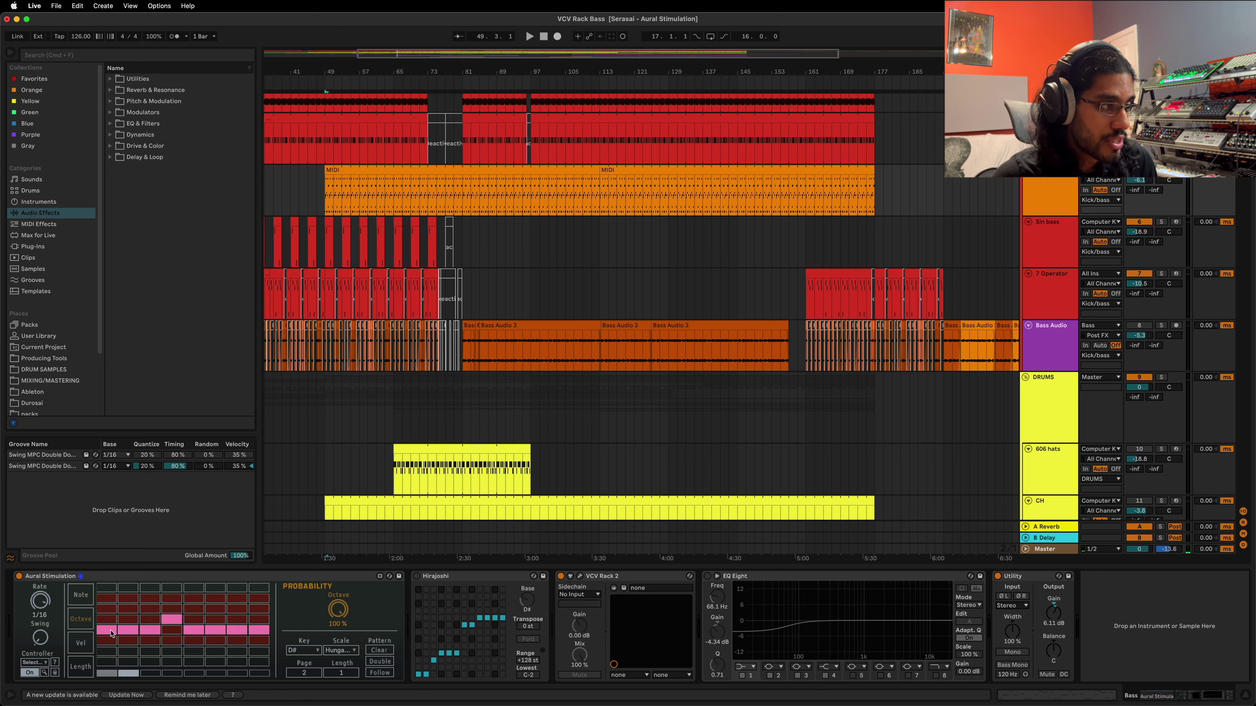
{"action": "left_click", "coordinate": [89, 646]}
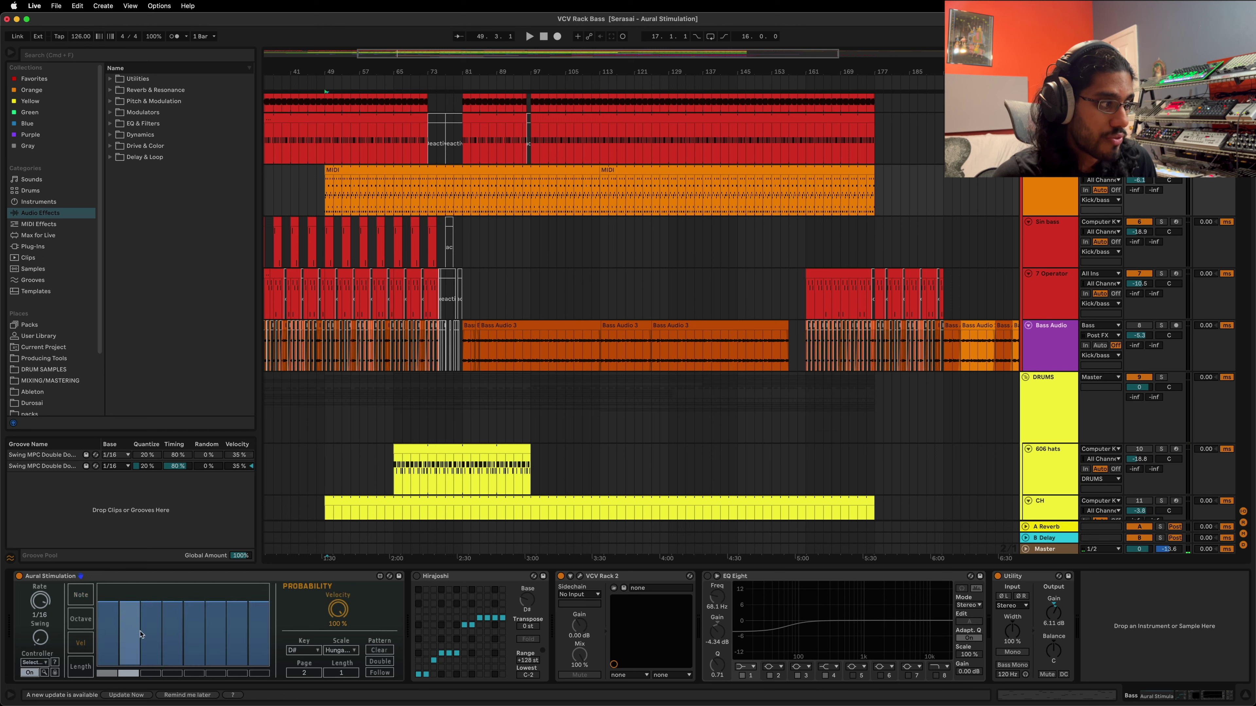
{"action": "left_click", "coordinate": [69, 668]}
{"action": "left_click", "coordinate": [80, 595]}
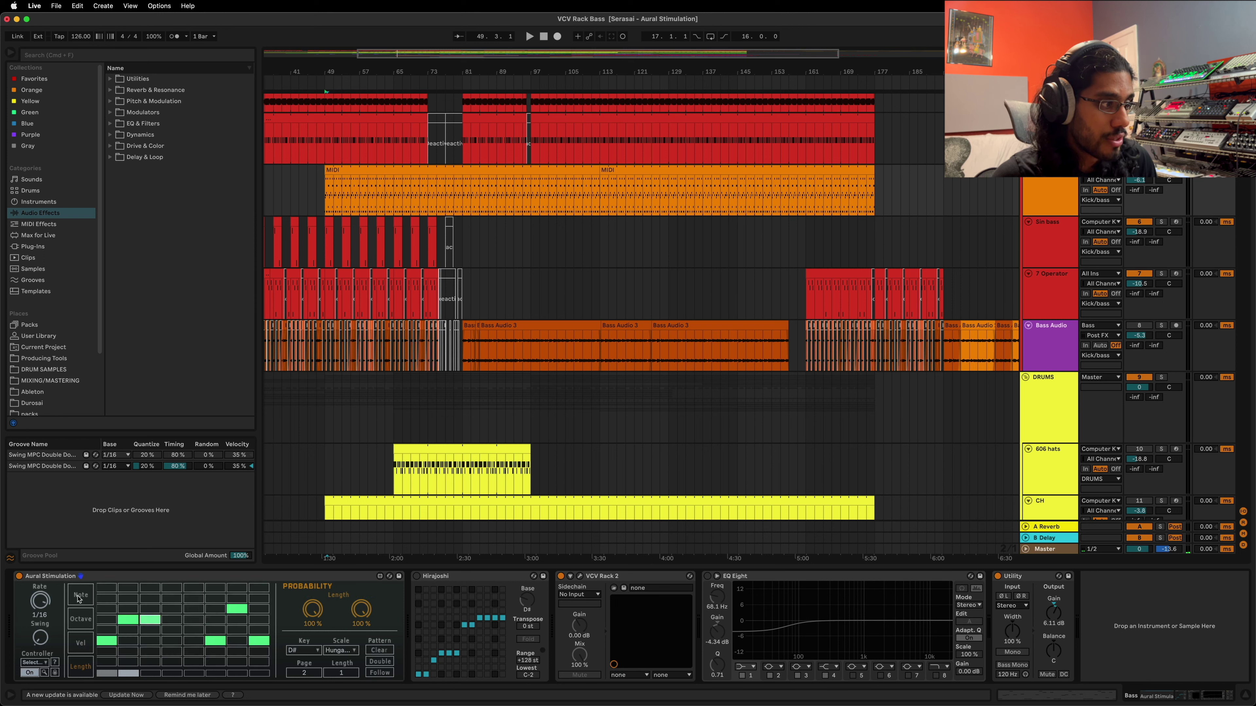
- Go through the sequencer's pattern pages up to page 8 and return to page 1
{"action": "left_click", "coordinate": [166, 674]}
{"action": "left_click", "coordinate": [244, 673]}
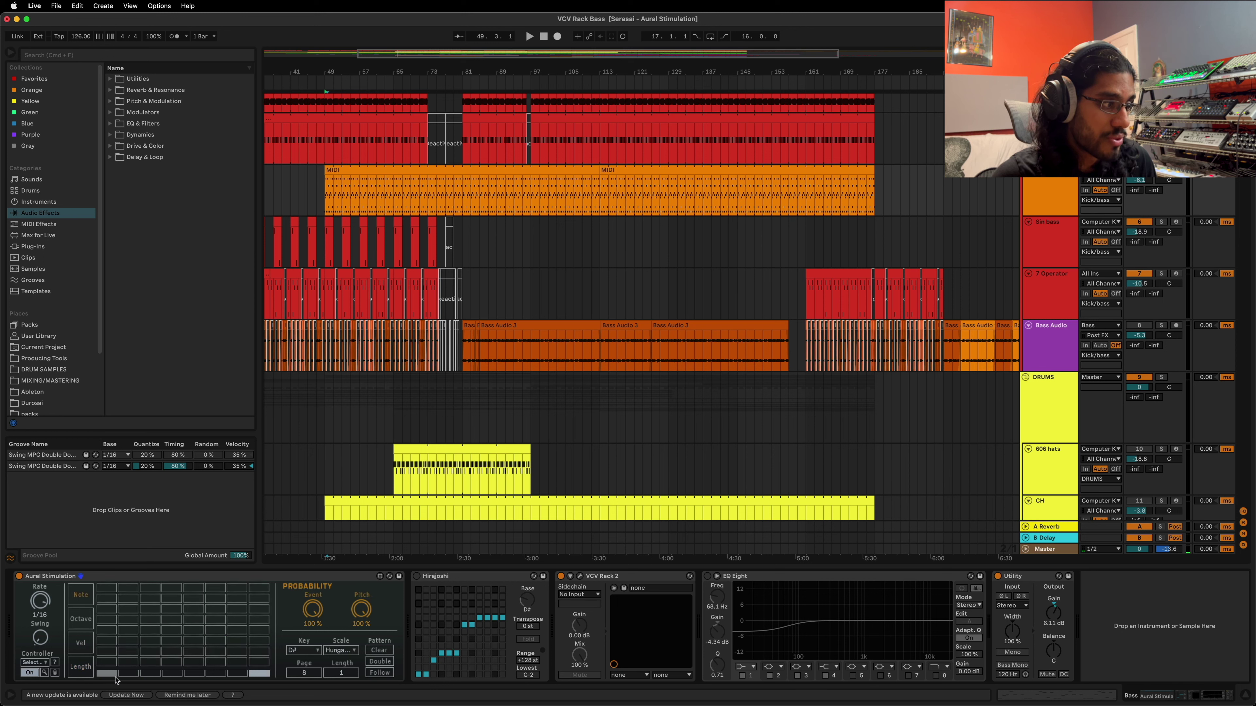
{"action": "left_click", "coordinate": [194, 674]}
{"action": "left_click_drag", "start_coordinate": [231, 674], "coordinate": [264, 674]}
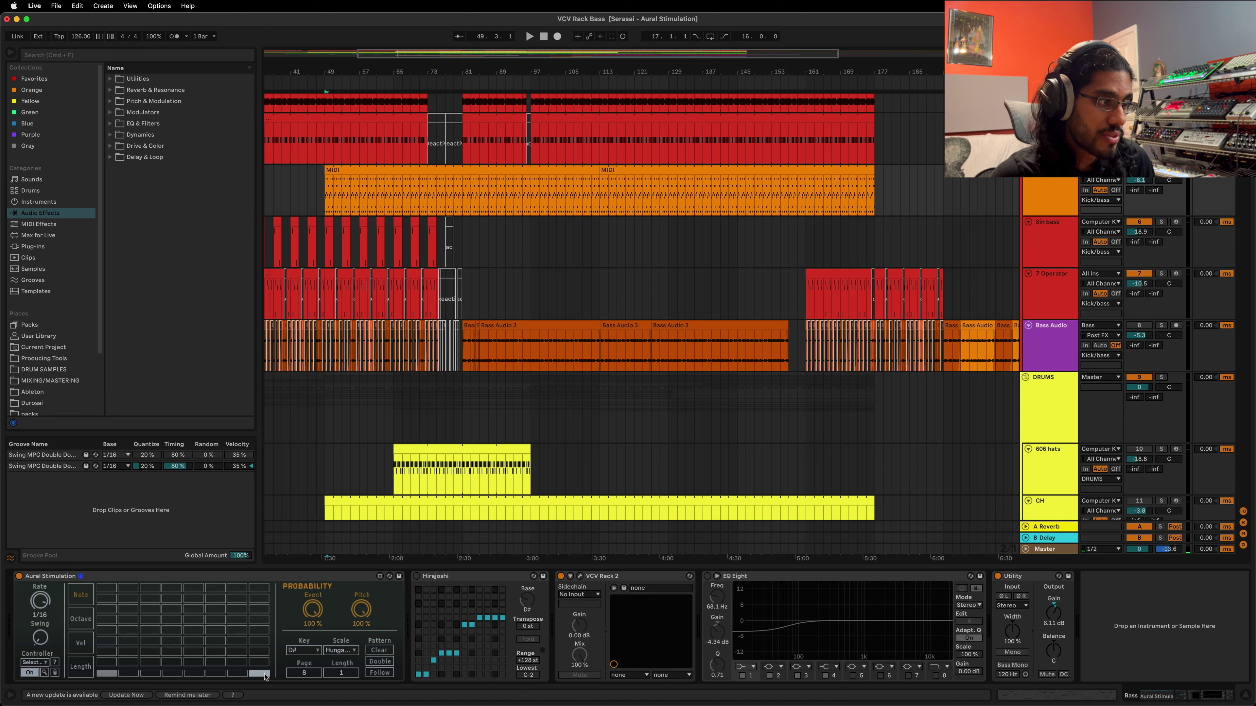
{"action": "left_click", "coordinate": [110, 673]}
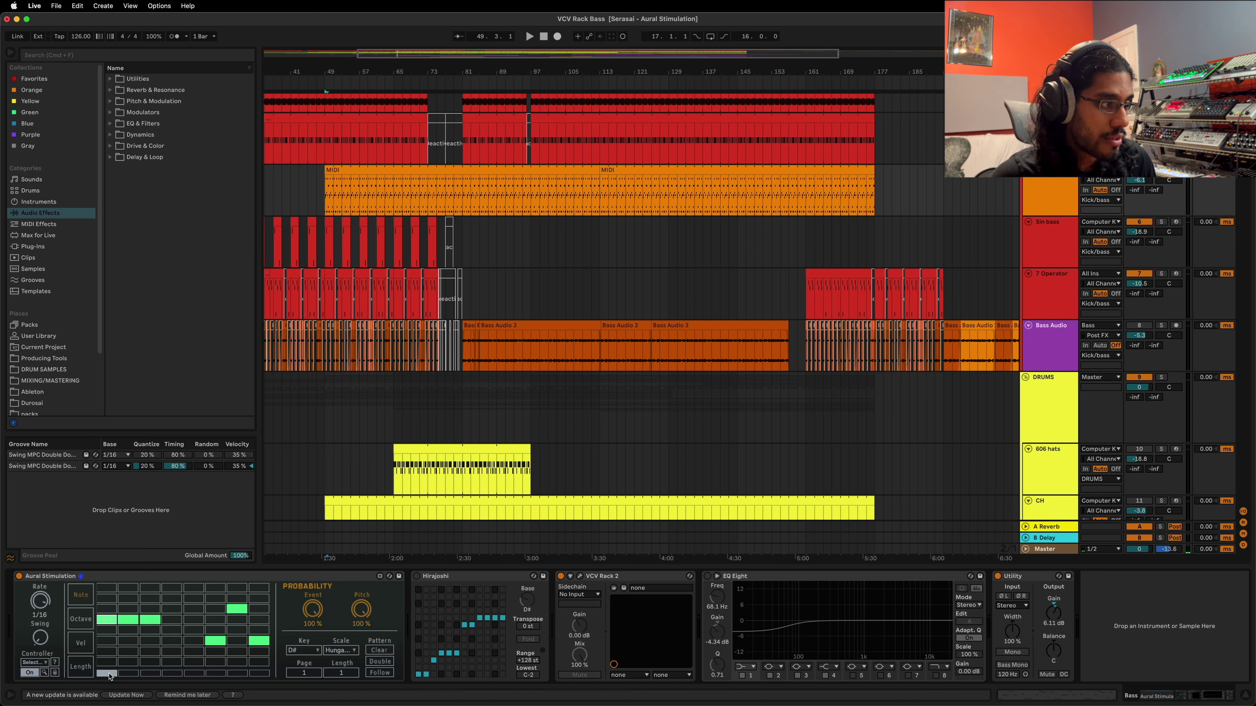
- Redraw the page 1 note pattern with notes on steps 1, 2, 3, 6 and 8
{"action": "left_click", "coordinate": [215, 619]}
{"action": "left_click", "coordinate": [259, 599]}
{"action": "left_click", "coordinate": [259, 640]}
{"action": "left_click", "coordinate": [128, 631]}
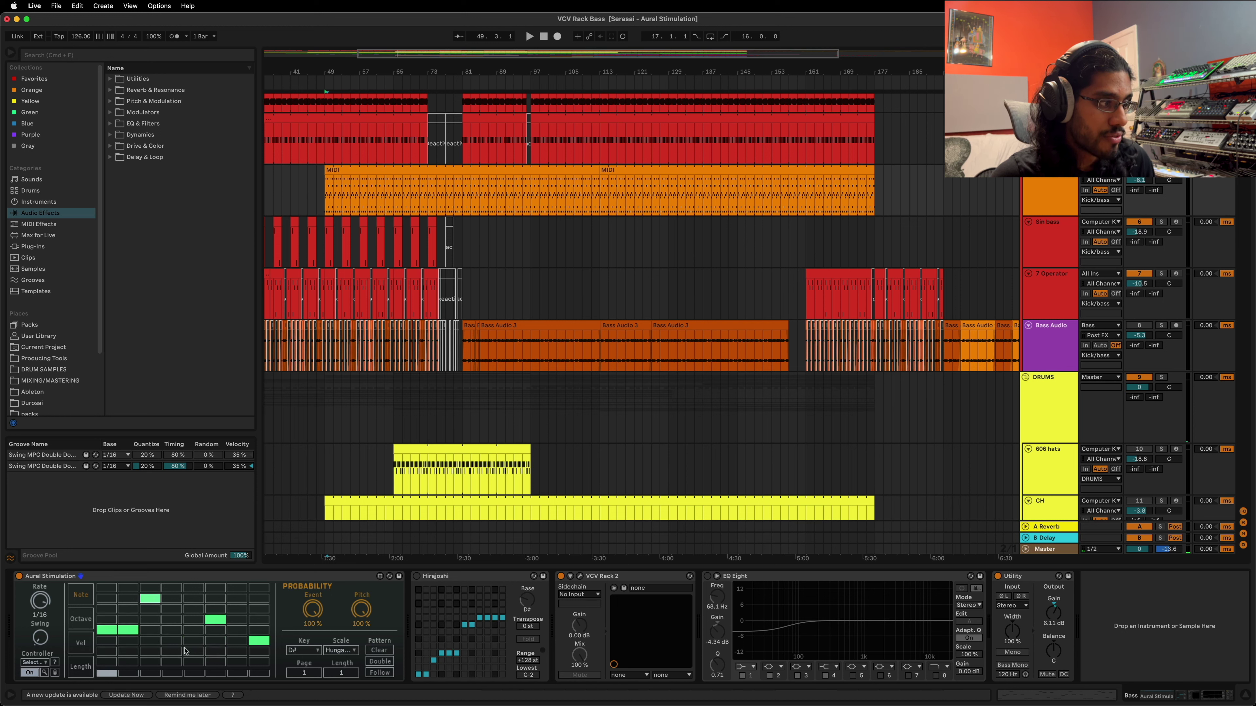
- Examine the key and scale choices available in the Aural Stimulation sequencer
{"action": "left_click", "coordinate": [311, 652]}
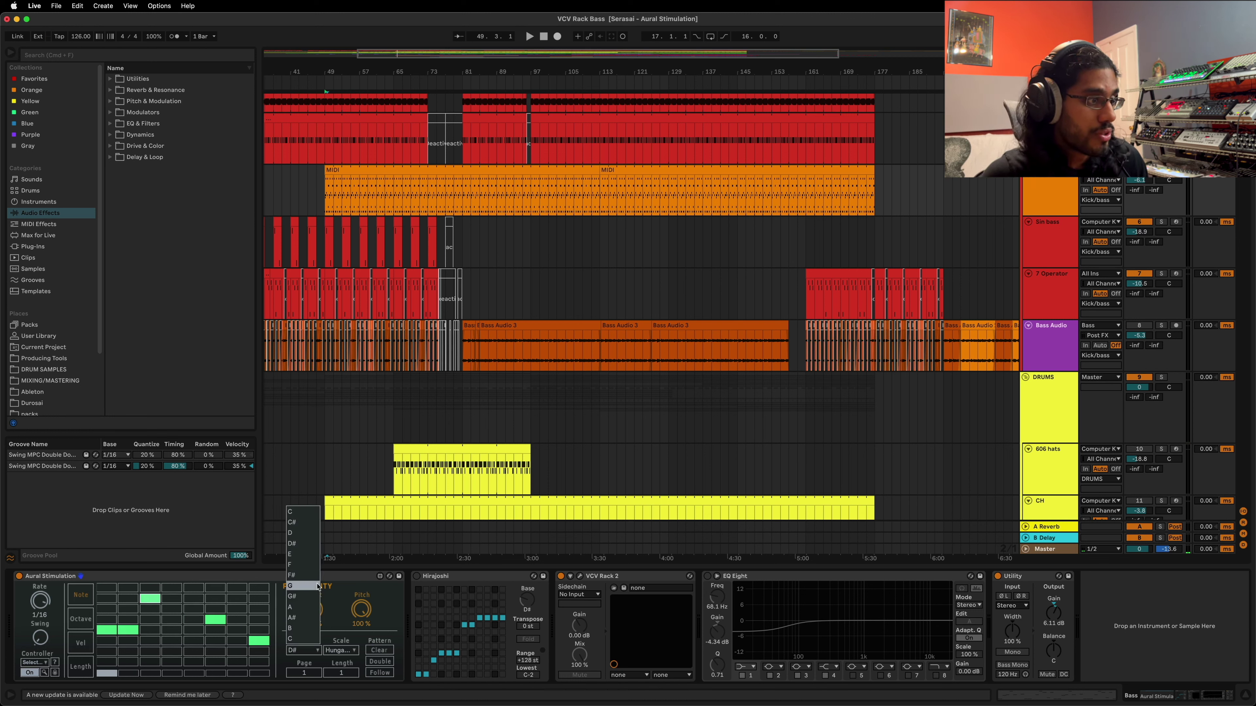
{"action": "left_click", "coordinate": [341, 650]}
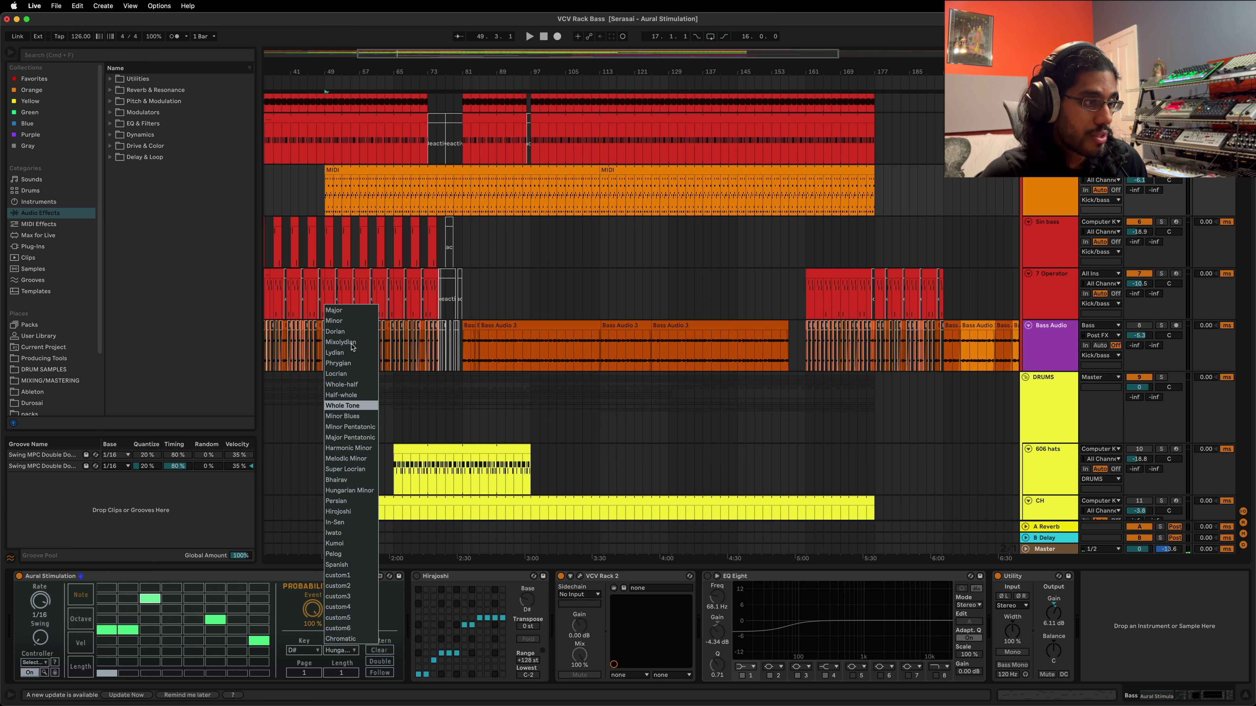
{"action": "left_click", "coordinate": [315, 663]}
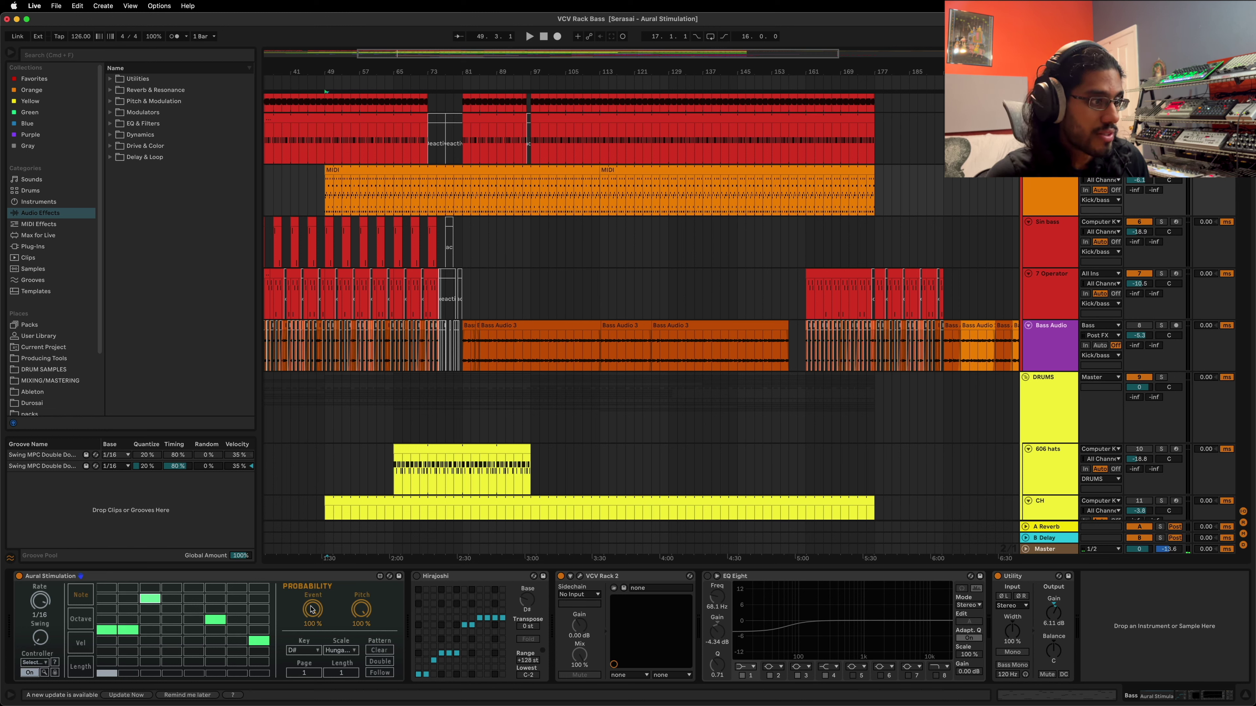
- Remove and restore the high note on step 3, and try the Pitch probability knob
{"action": "left_click", "coordinate": [150, 599]}
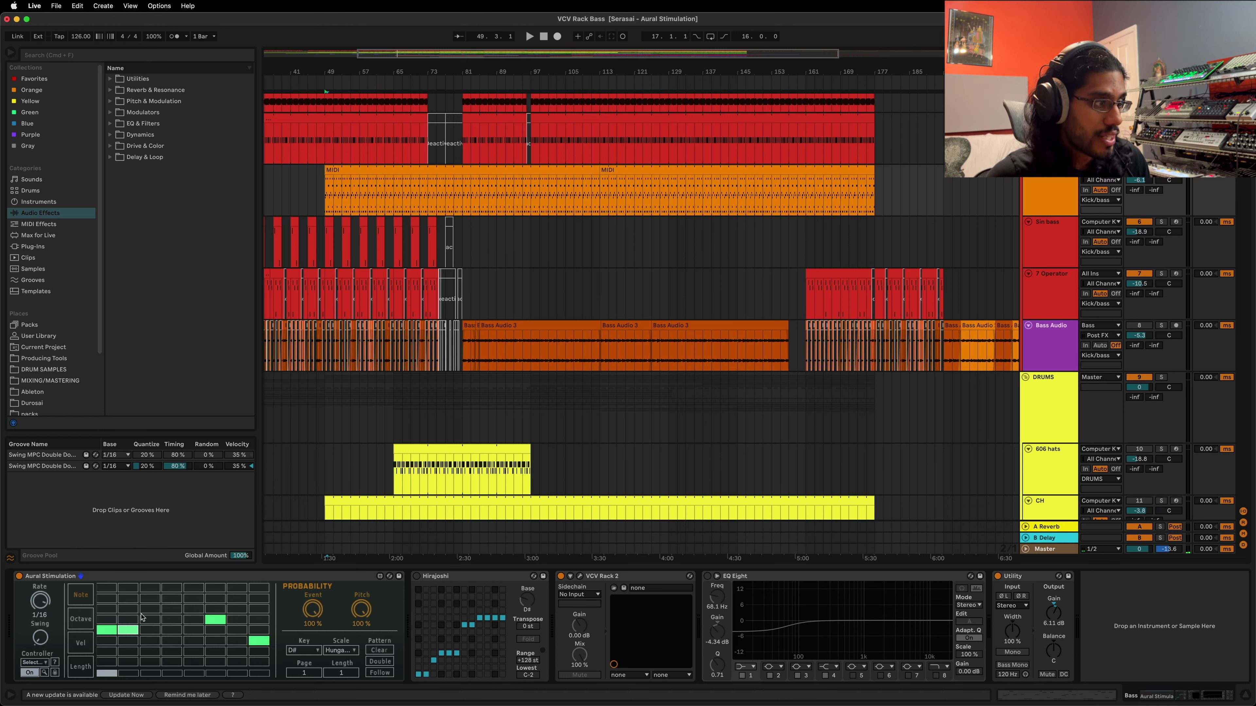
{"action": "left_click", "coordinate": [149, 601]}
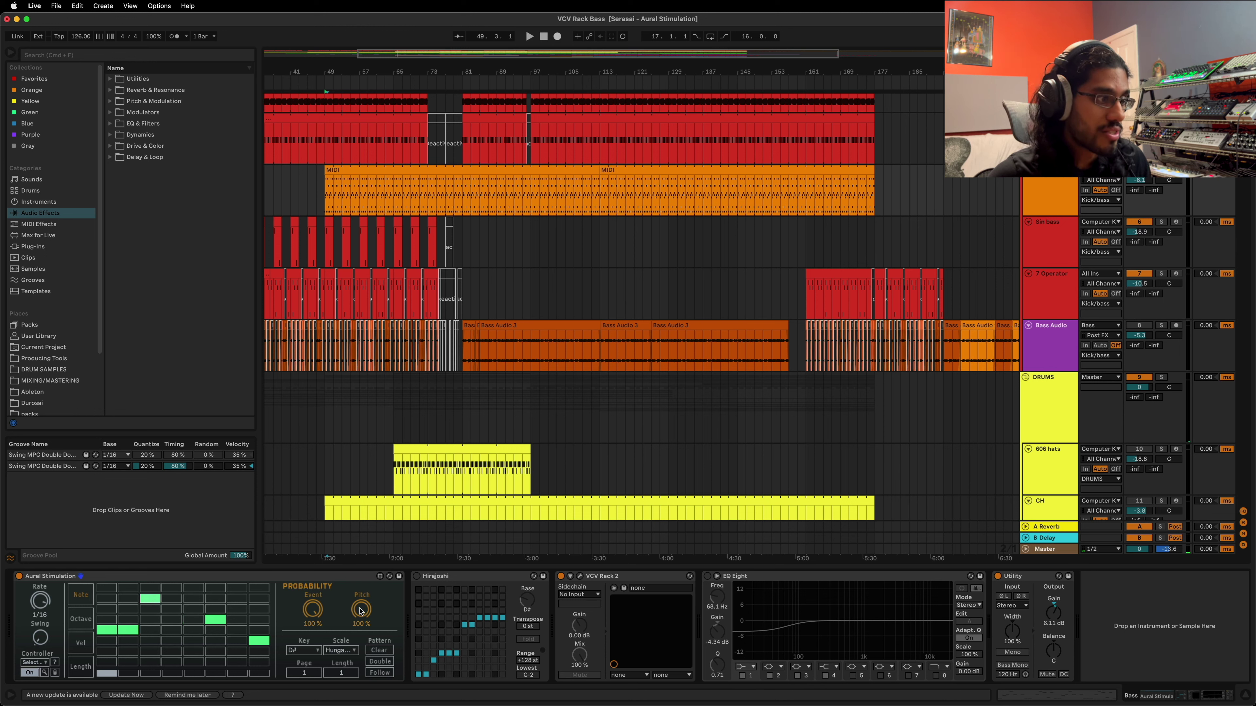
{"action": "left_click_drag", "start_coordinate": [361, 610], "coordinate": [361, 615]}
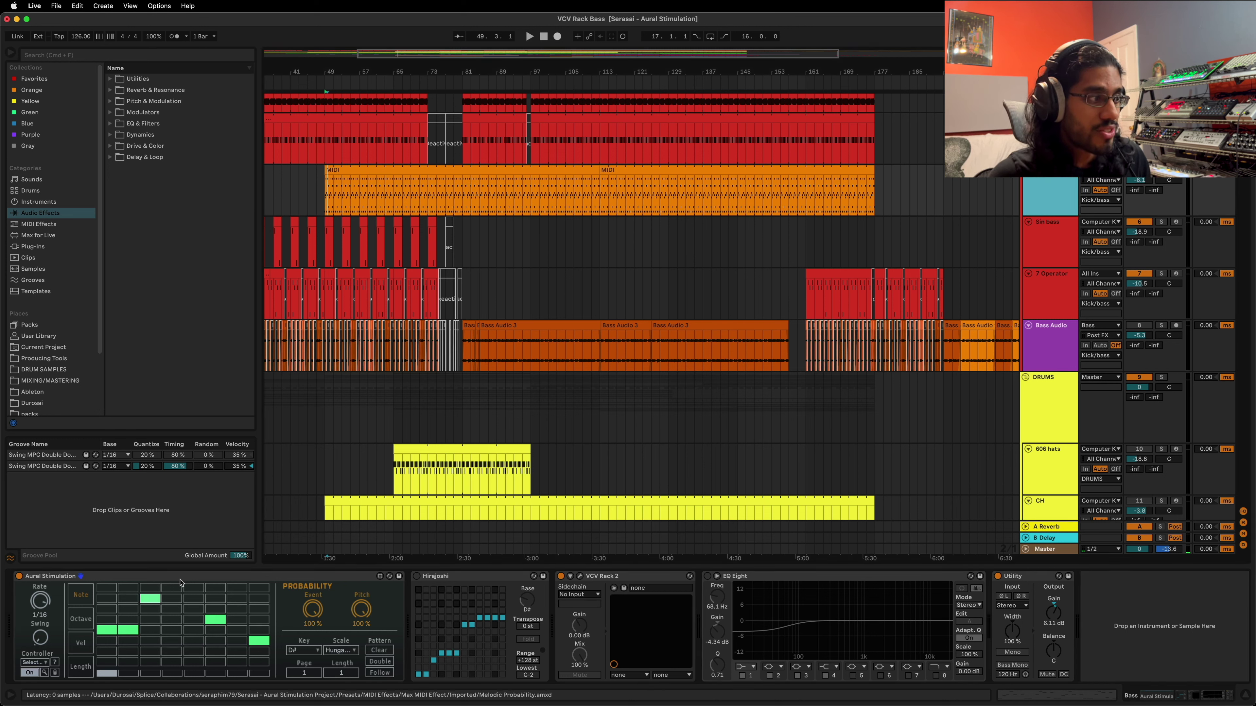
- Insert a MIDI track below the Bass track that takes its input from Bass, and arm it for recording
{"action": "right_click", "coordinate": [1053, 182]}
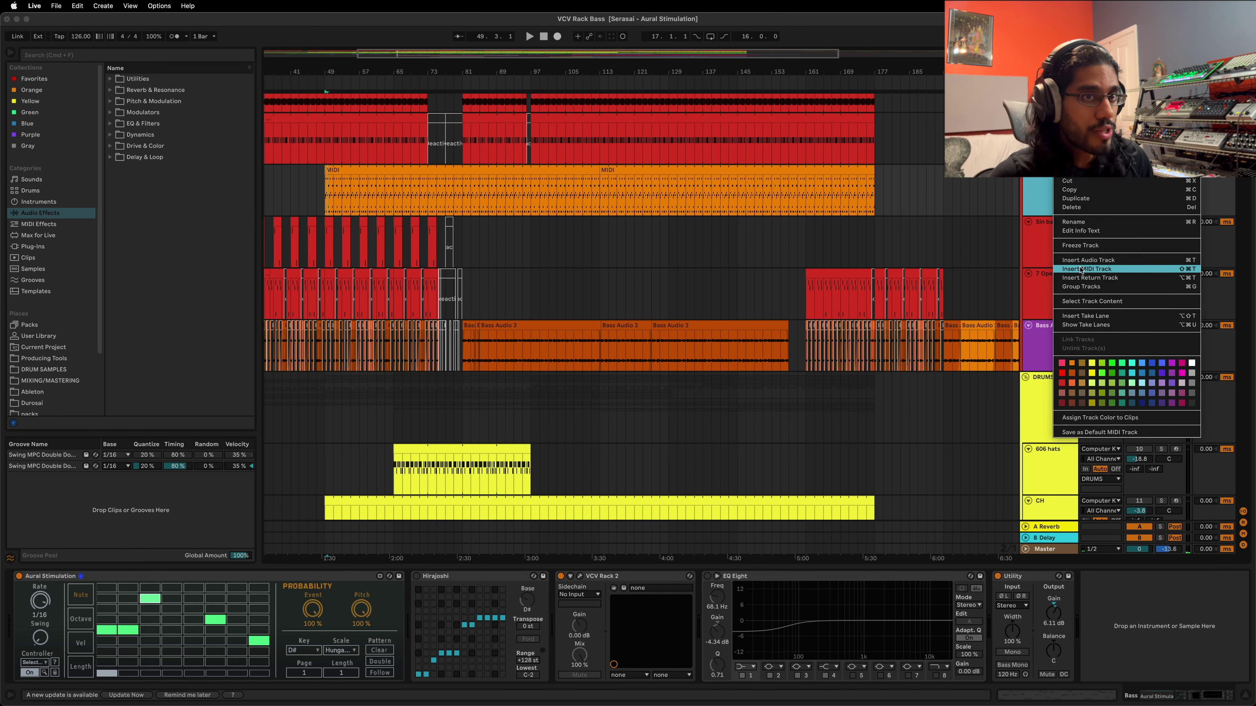
{"action": "key", "text": "Return"}
{"action": "left_click", "coordinate": [1097, 223]}
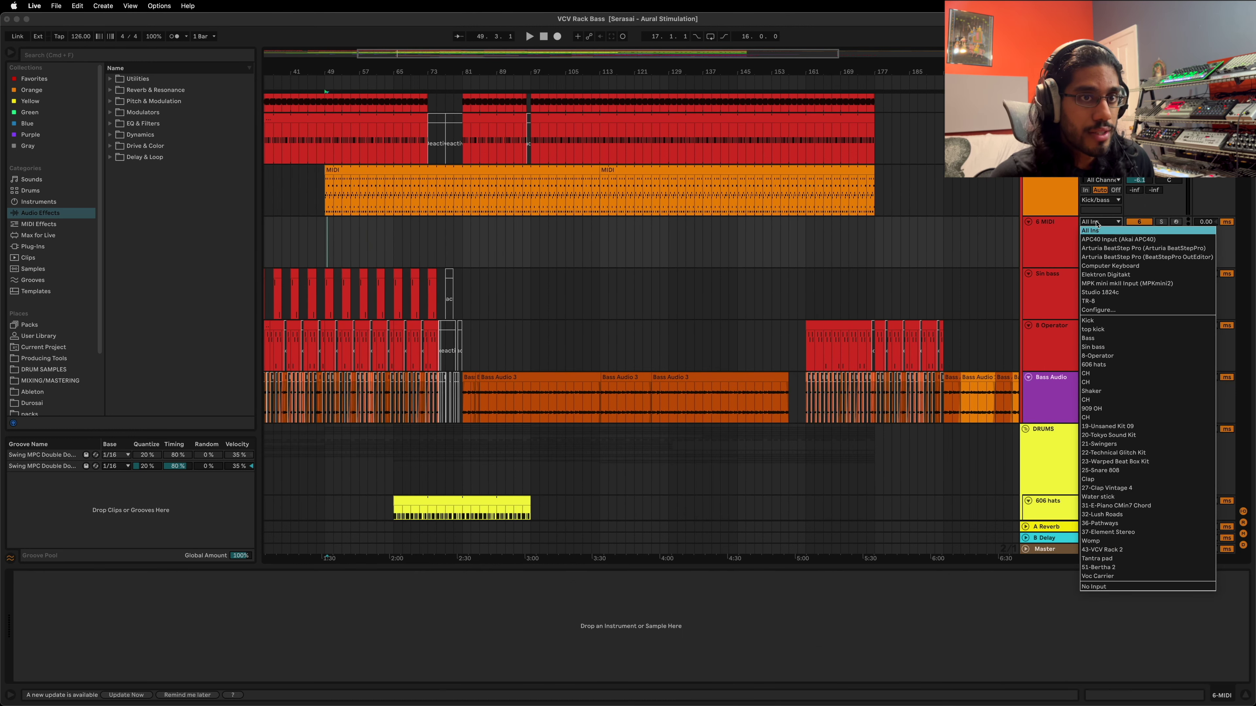
{"action": "left_click", "coordinate": [1096, 222]}
{"action": "left_click", "coordinate": [1096, 223]}
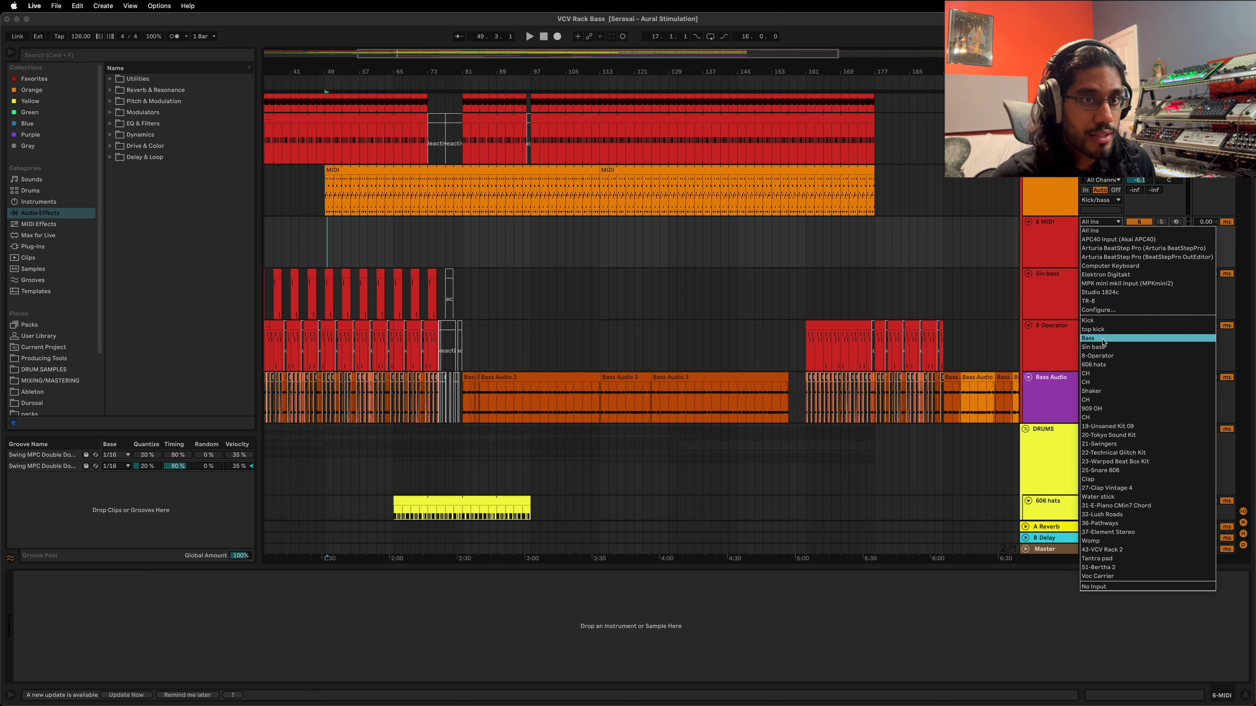
{"action": "left_click", "coordinate": [1045, 196]}
{"action": "left_click", "coordinate": [1058, 238]}
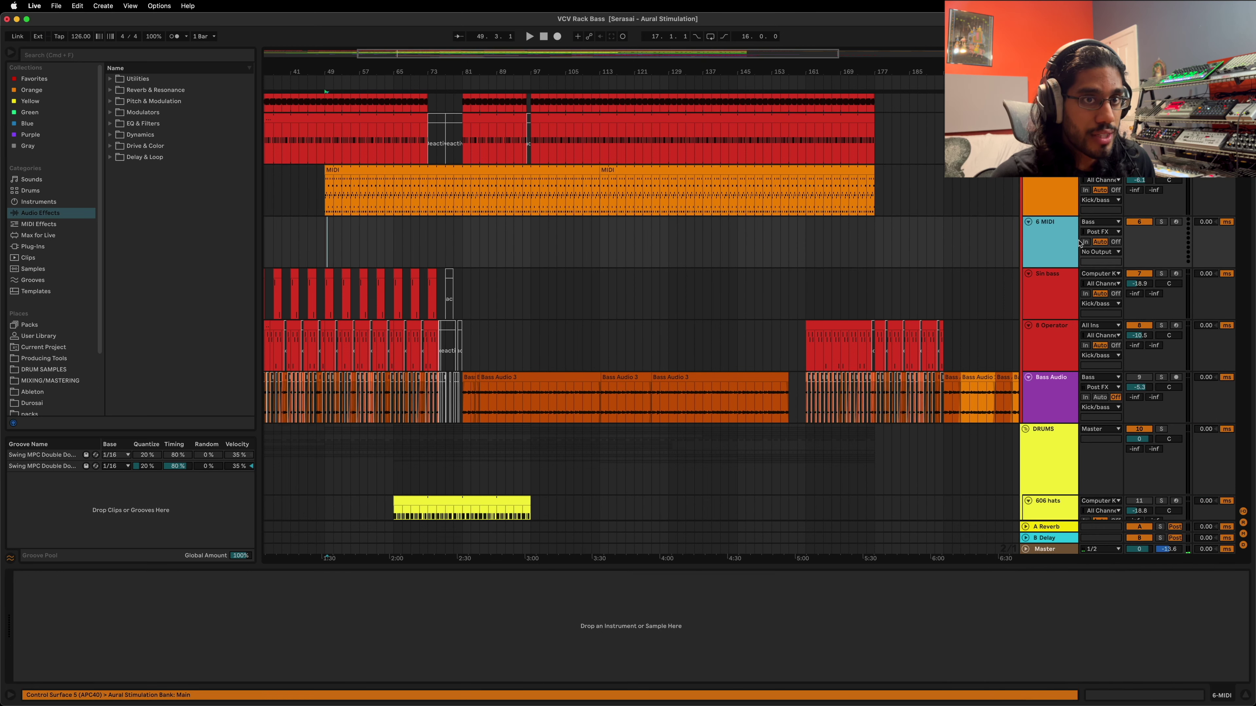
{"action": "left_click", "coordinate": [1175, 222]}
- Reopen the Bass track's first MIDI clip in the note editor and set the arrangement insert marker to bar 91
{"action": "double_click", "coordinate": [435, 171]}
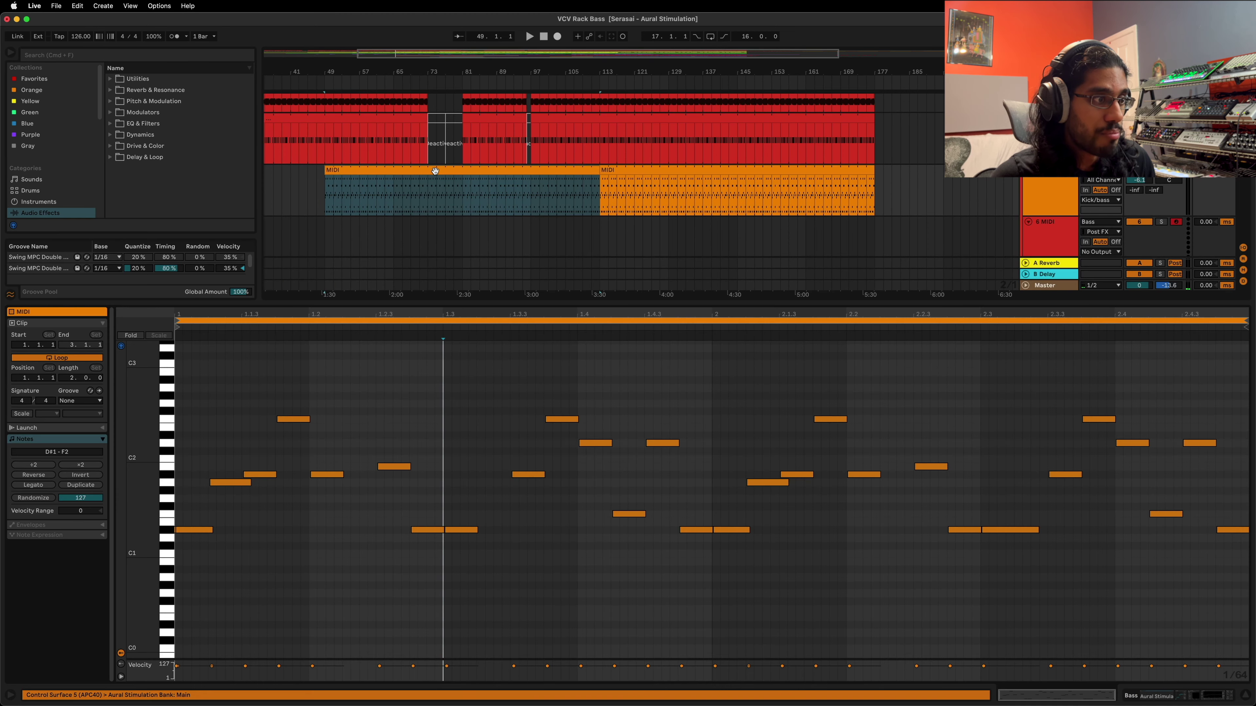
{"action": "key", "text": "Right"}
{"action": "key", "text": "Right"}
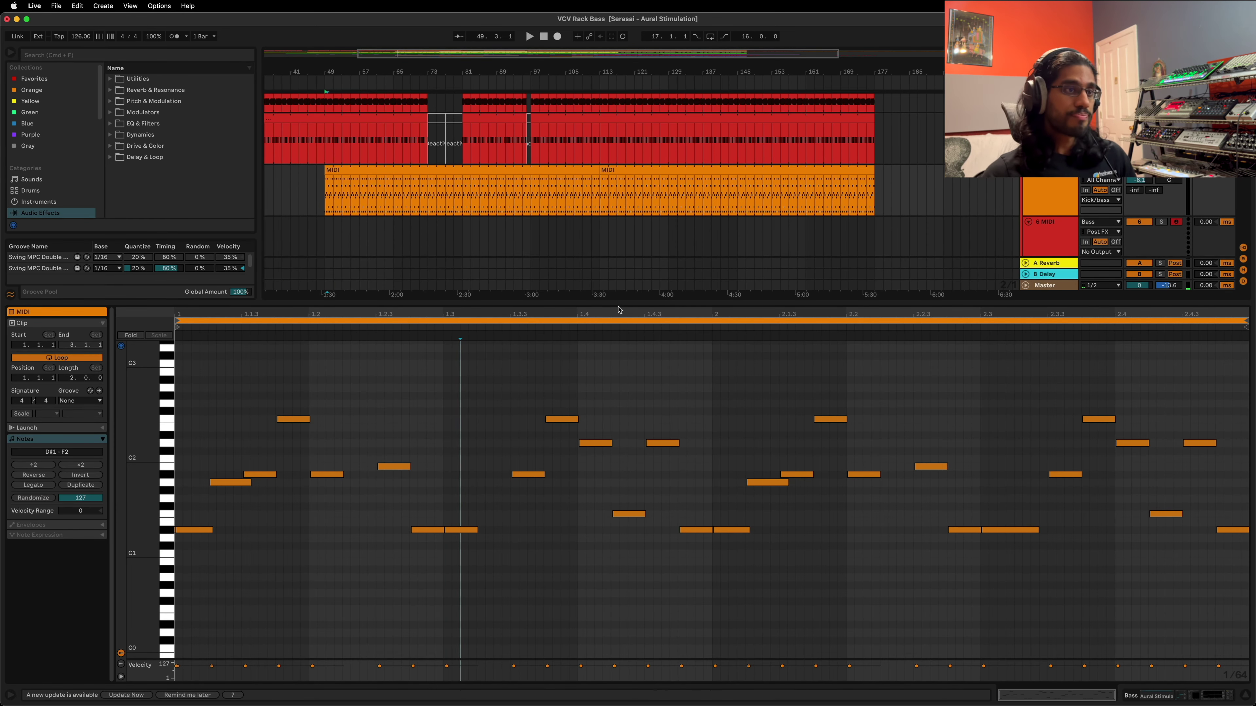
{"action": "left_click", "coordinate": [522, 225]}
{"action": "scroll", "coordinate": [487, 239], "scroll_direction": "down", "scroll_amount": 2}
{"action": "left_click", "coordinate": [491, 170]}
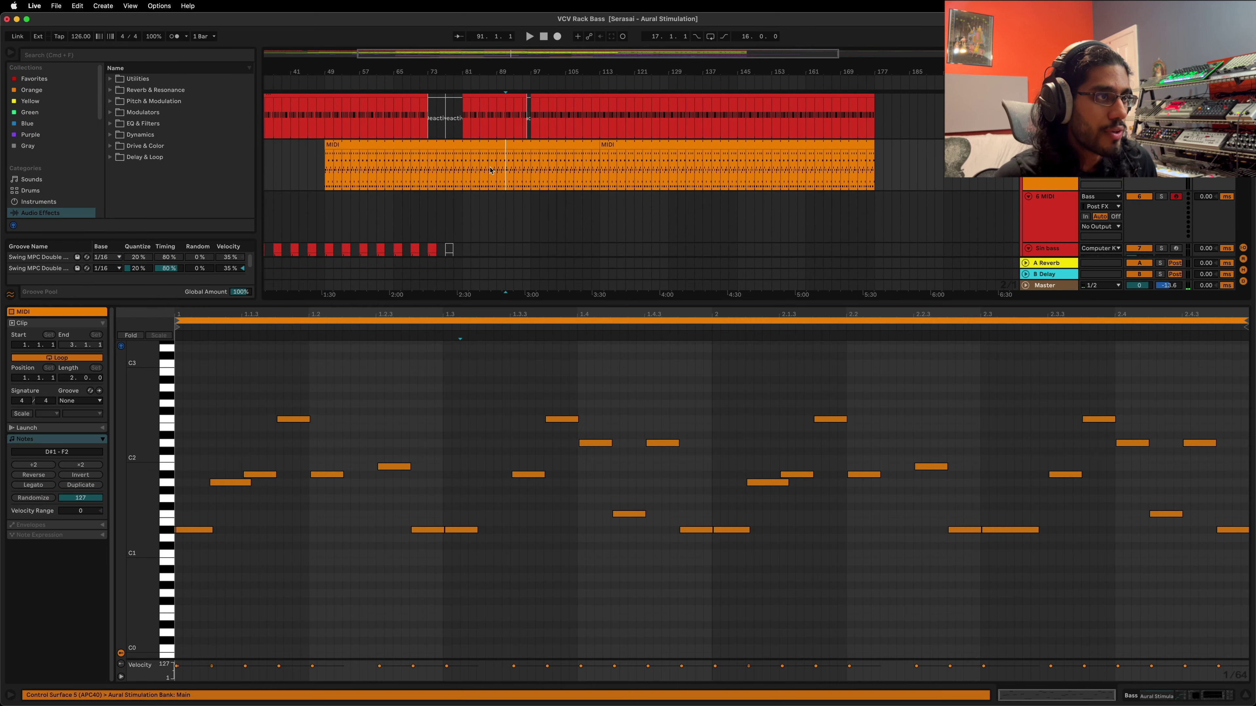
- Move the insert marker to bar 81 and play the arrangement from there
{"action": "left_click", "coordinate": [459, 174]}
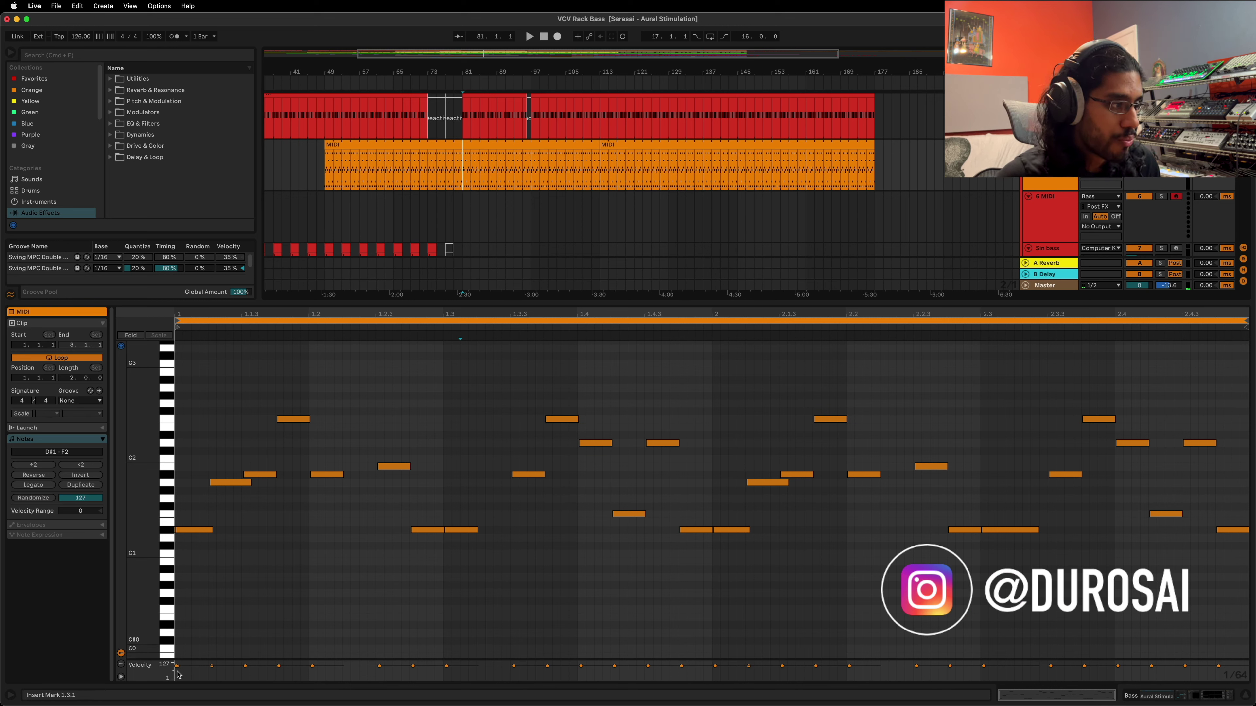
{"action": "left_click", "coordinate": [122, 677]}
{"action": "left_click", "coordinate": [122, 677]}
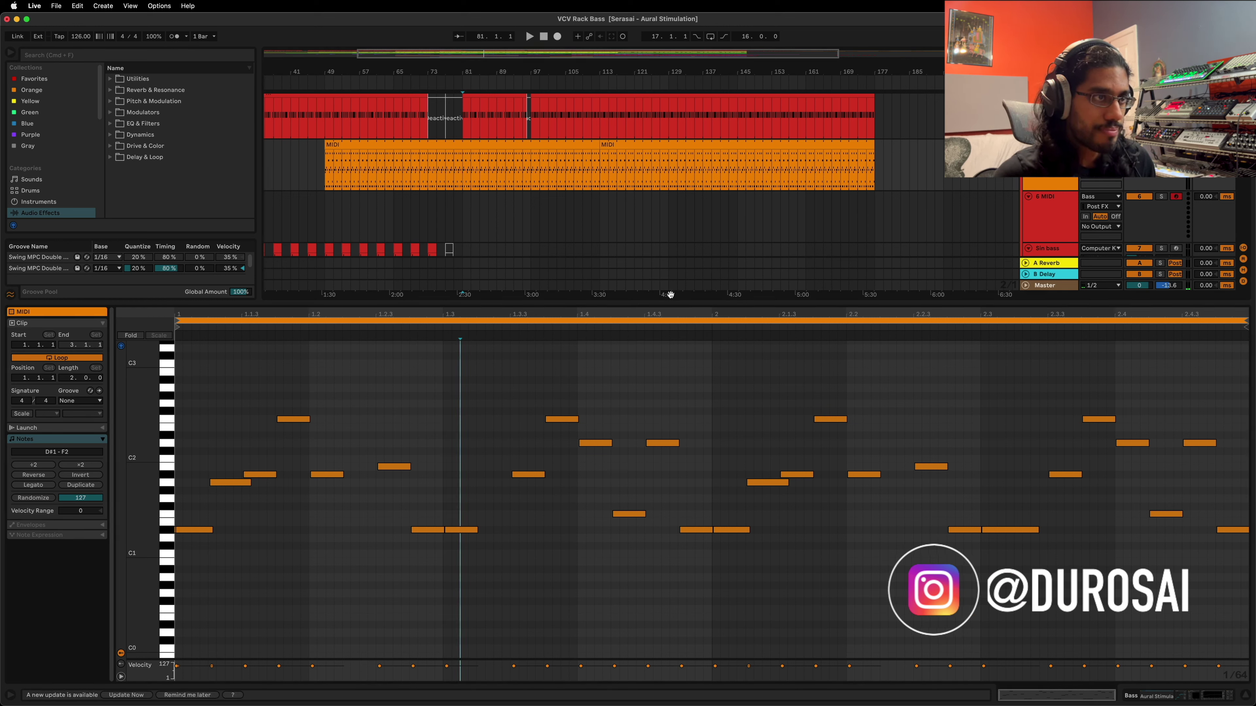
{"action": "left_click", "coordinate": [463, 181]}
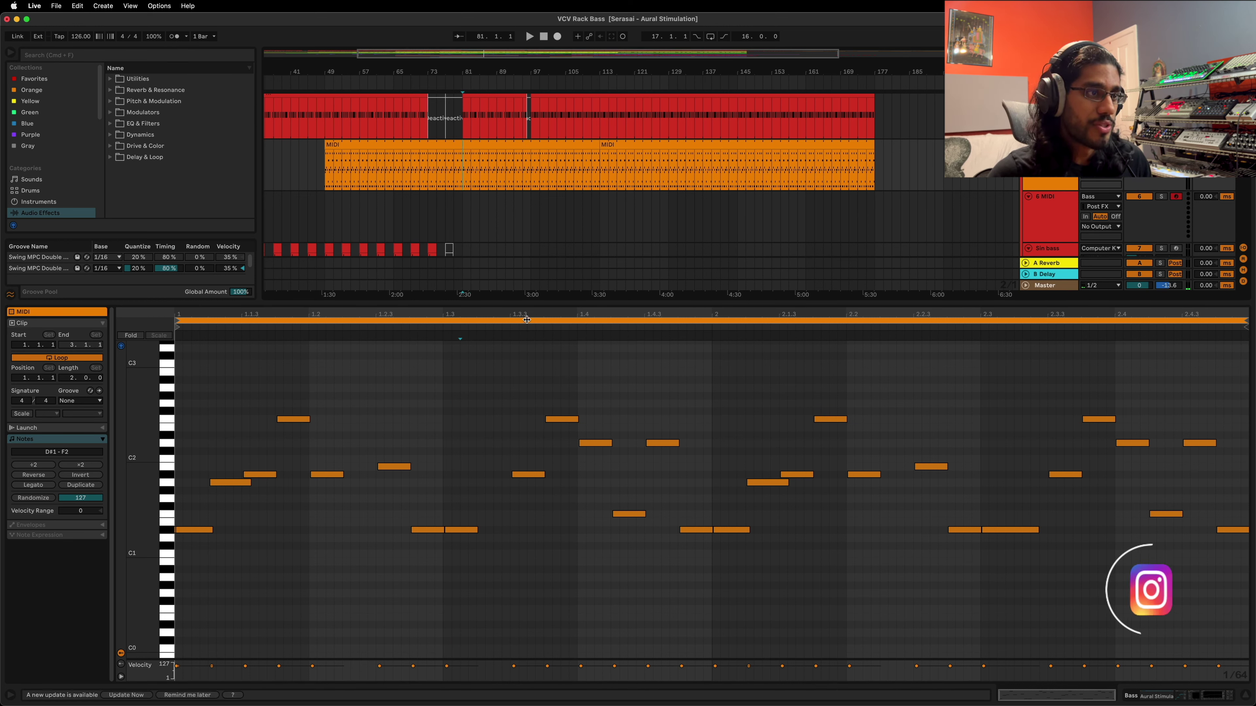
{"action": "key", "text": "space"}
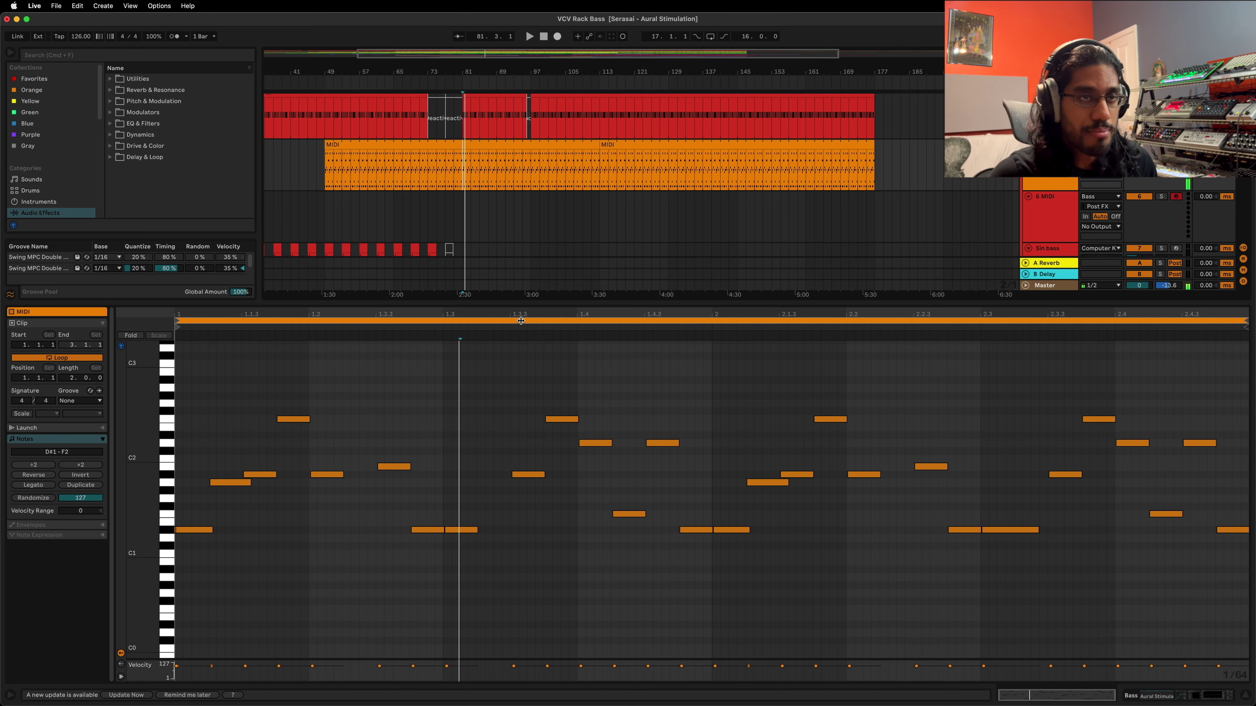
- Place the insert marker at 1.3.1 in the Bass track's MIDI clip and audition the arrangement
{"action": "left_click", "coordinate": [511, 396]}
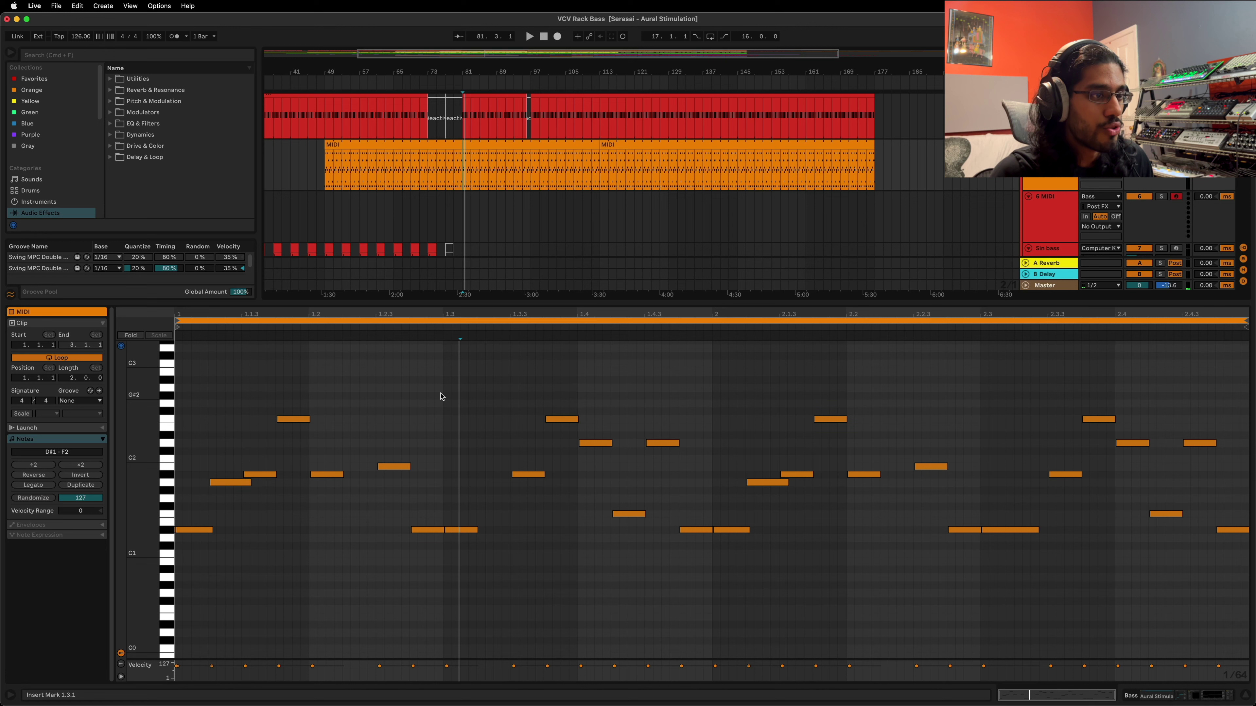
{"action": "key", "text": "space"}
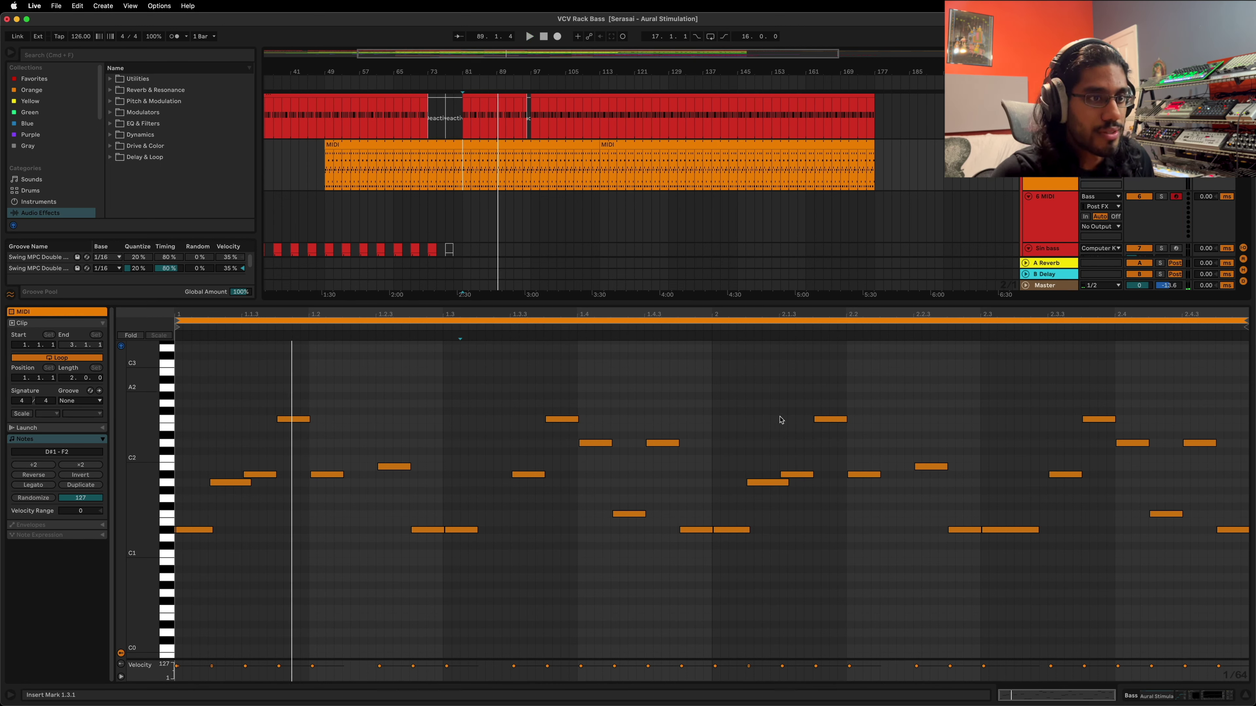
{"action": "left_click", "coordinate": [837, 410]}
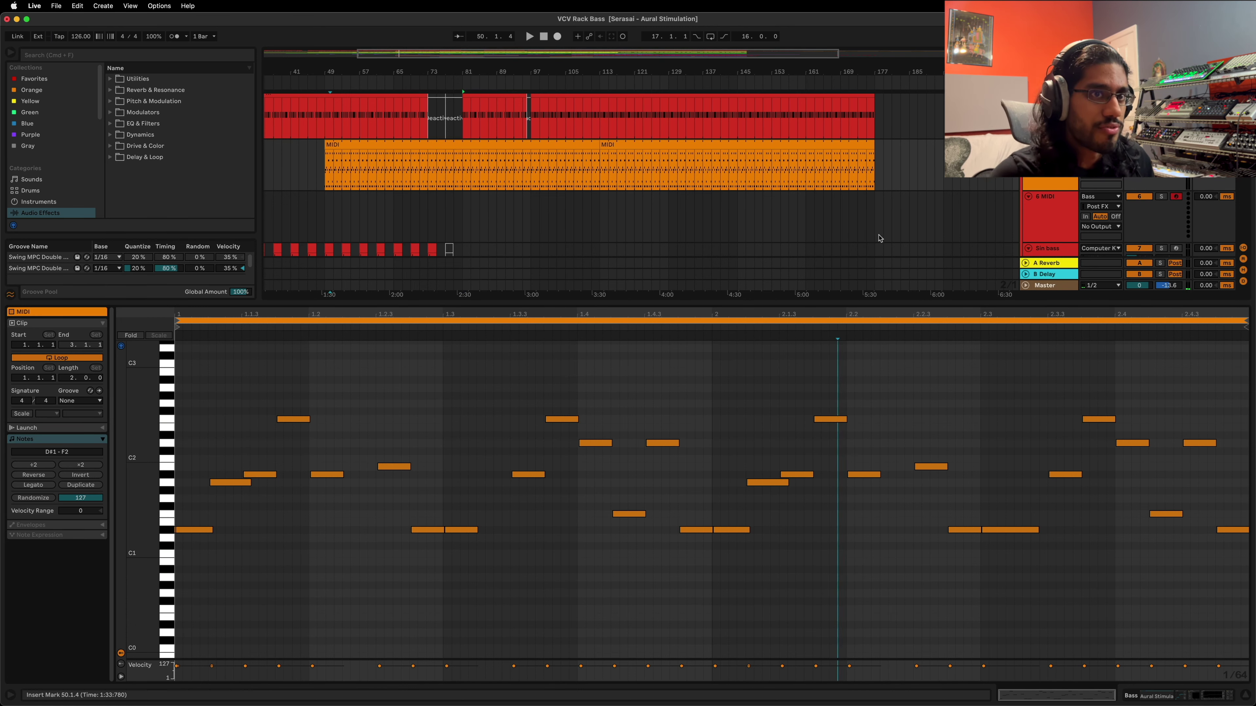
- Show the Bass track's device chain and review the VCV Rack 2 patch in its plug-in window
{"action": "double_click", "coordinate": [1047, 182]}
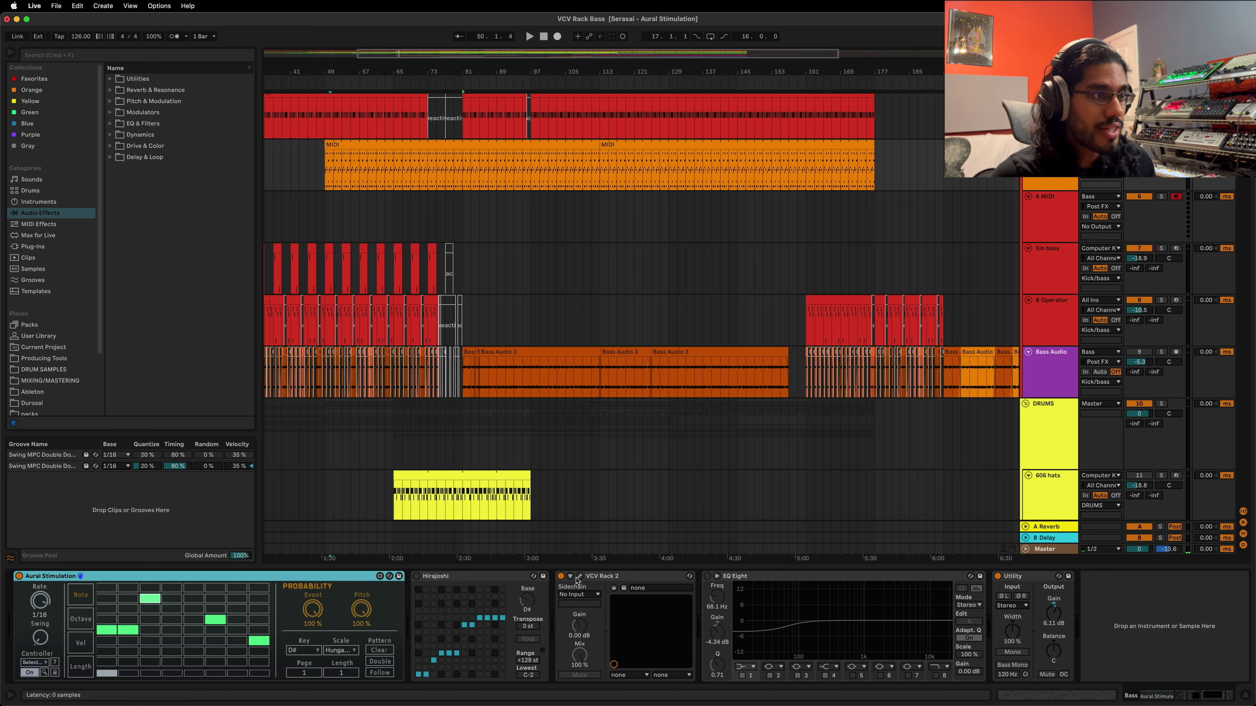
{"action": "left_click", "coordinate": [527, 351]}
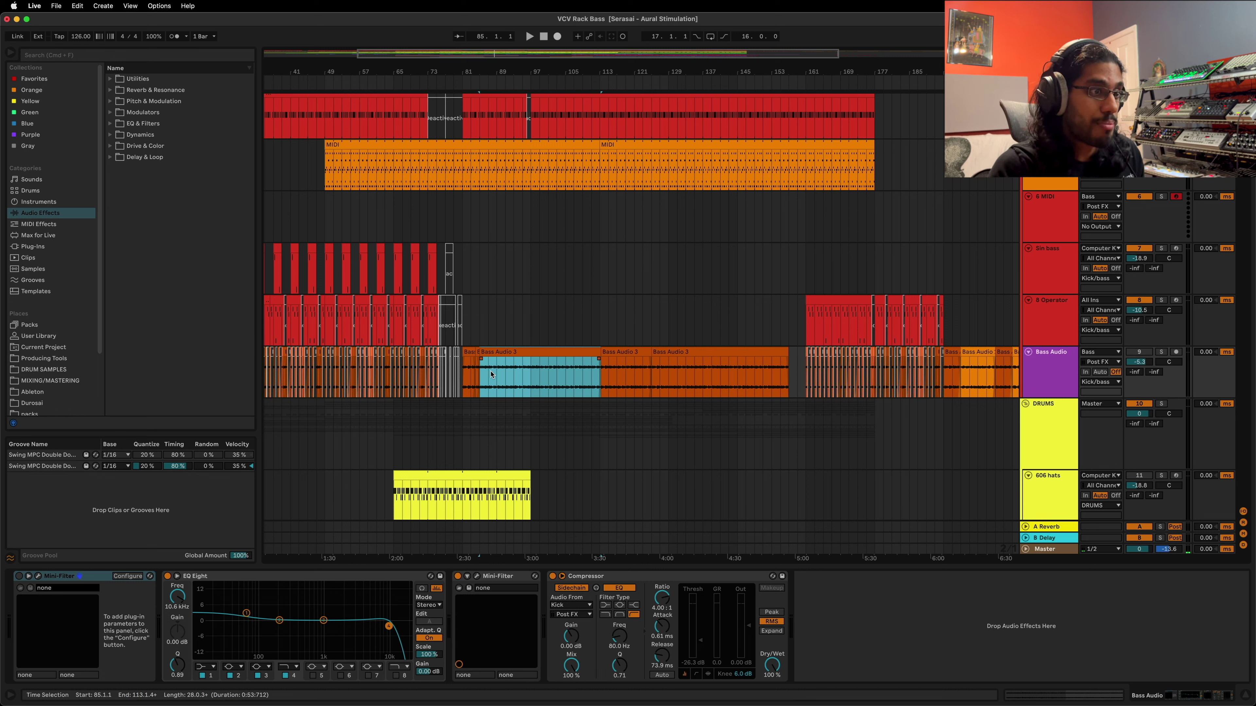
{"action": "left_click", "coordinate": [1049, 184]}
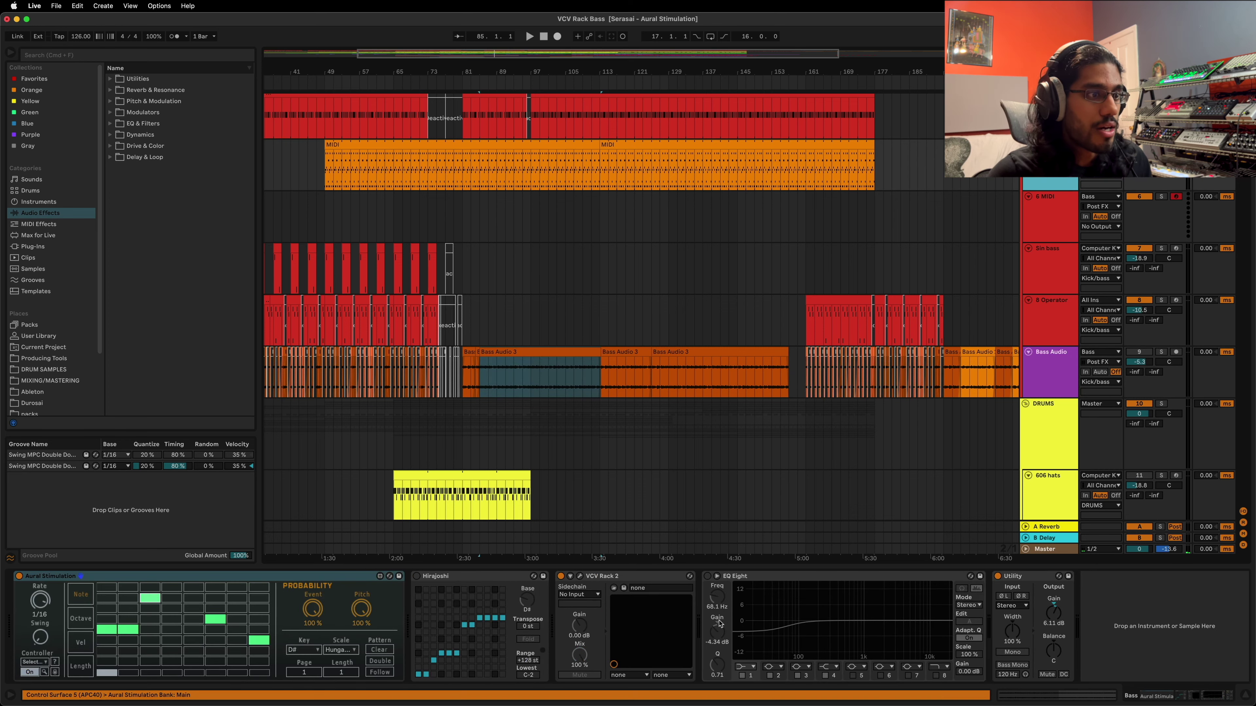
{"action": "left_click", "coordinate": [579, 576]}
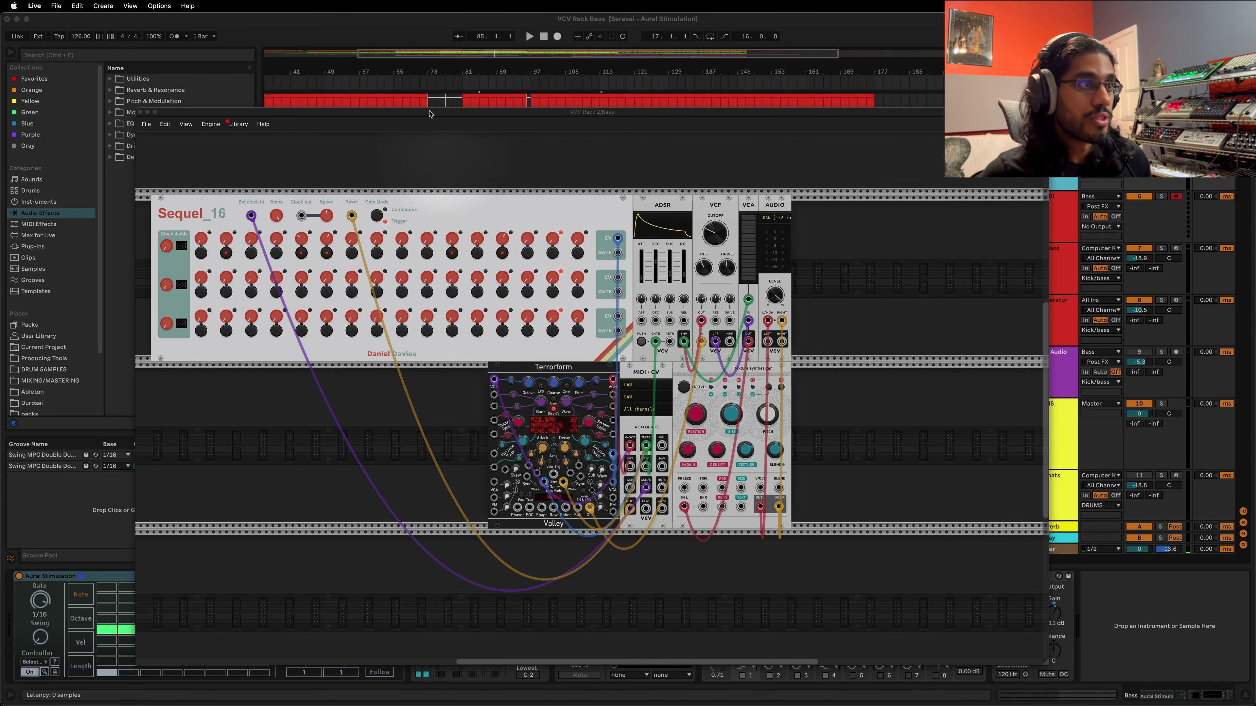
{"action": "left_click_drag", "start_coordinate": [429, 113], "coordinate": [444, 115]}
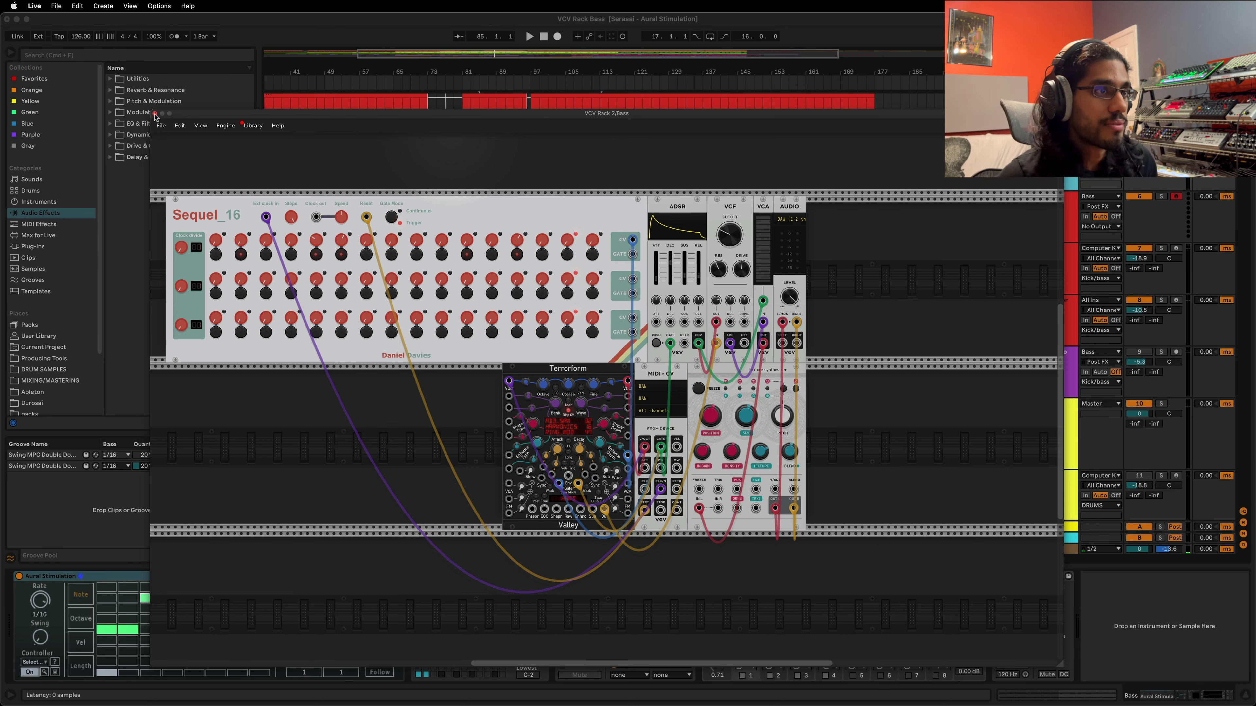
{"action": "left_click", "coordinate": [155, 113]}
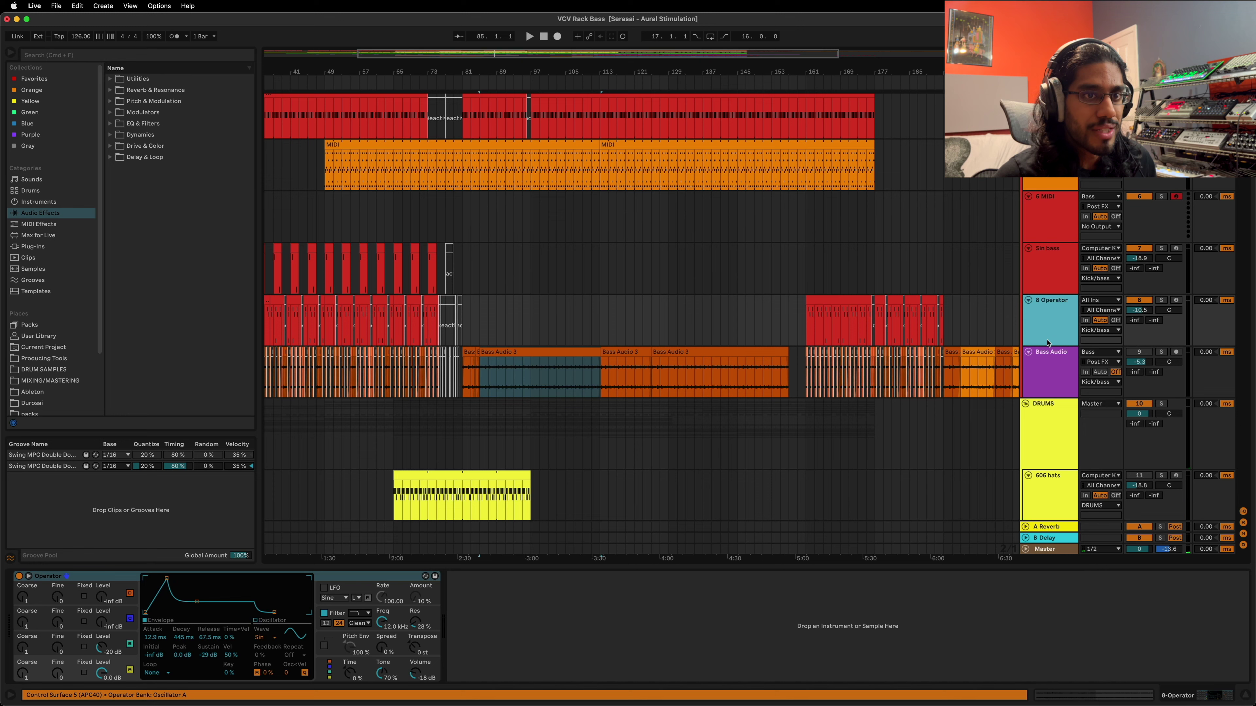
- Compare the devices on the 8-Operator and Bass Audio tracks, and play the arrangement from bar 87
{"action": "left_click", "coordinate": [1057, 375]}
{"action": "left_click", "coordinate": [1054, 338]}
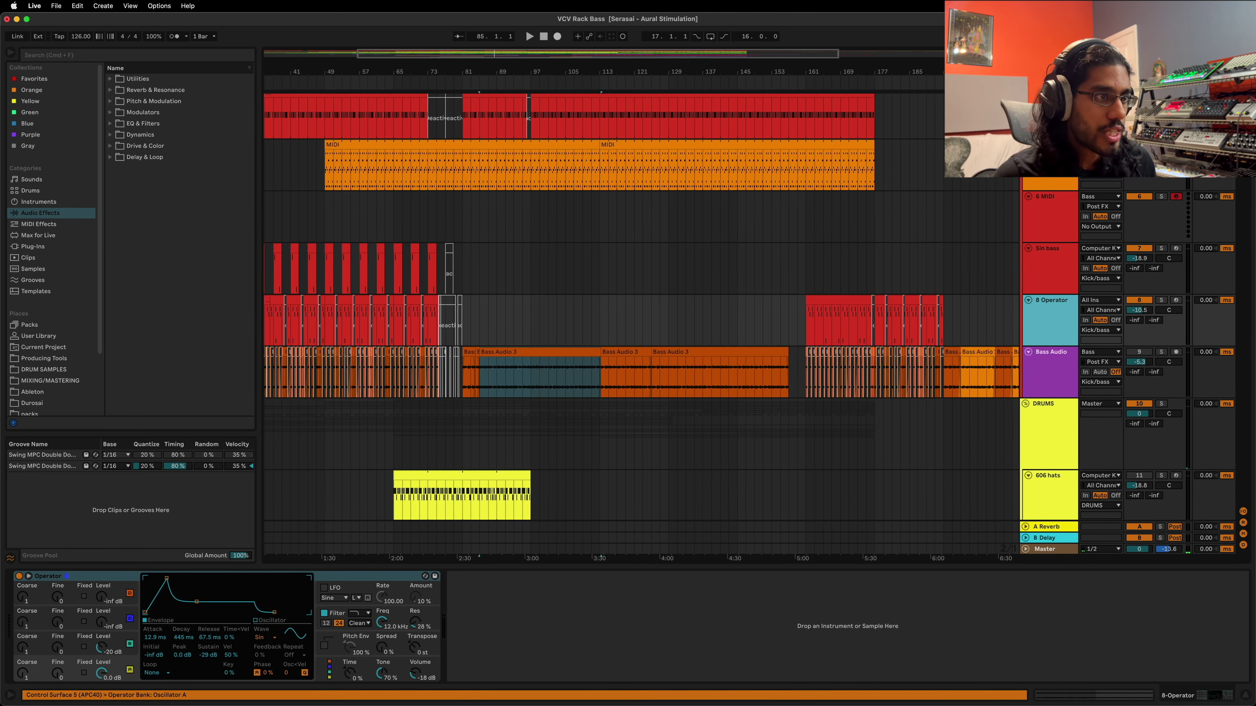
{"action": "left_click_drag", "start_coordinate": [495, 71], "coordinate": [583, 92]}
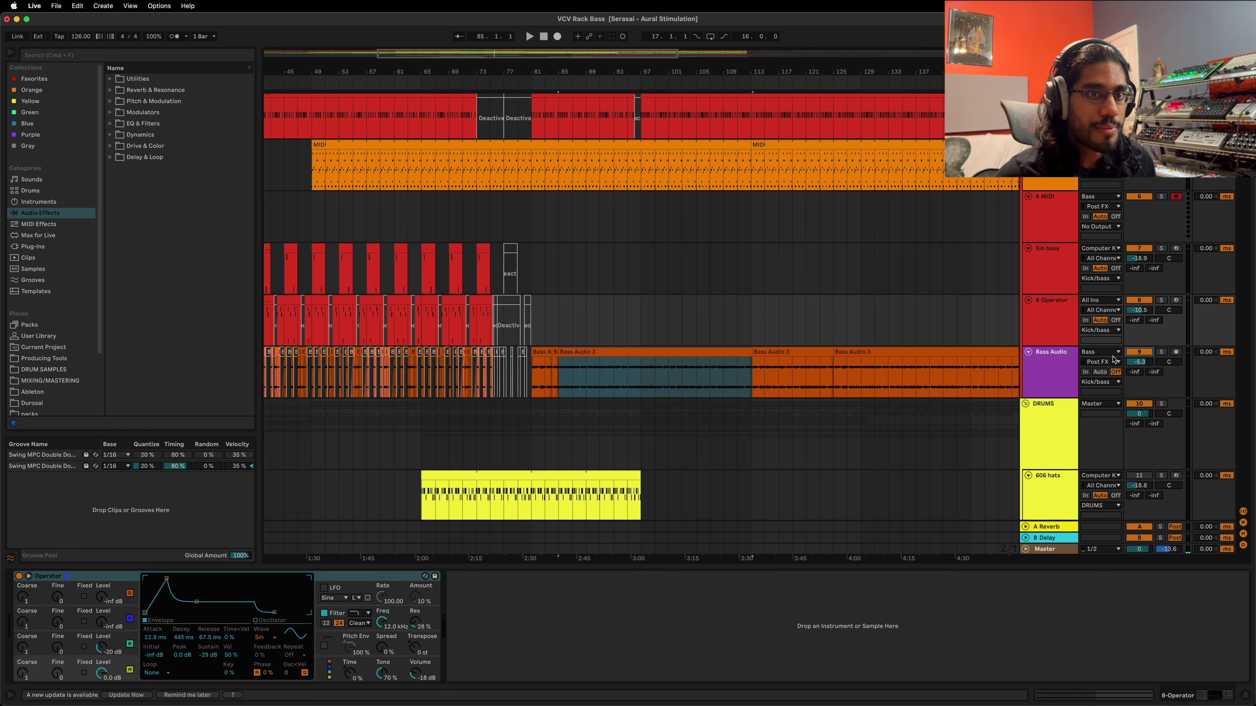
{"action": "left_click", "coordinate": [1047, 370]}
{"action": "left_click", "coordinate": [572, 388]}
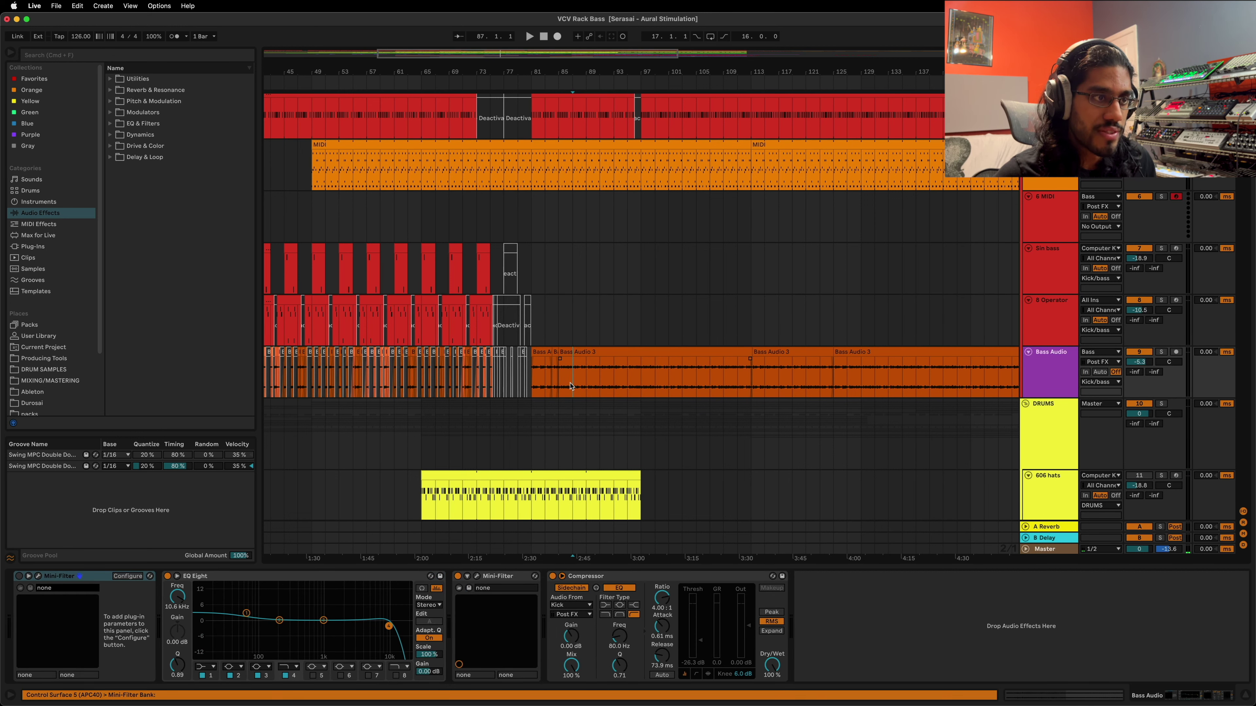
{"action": "key", "text": "space"}
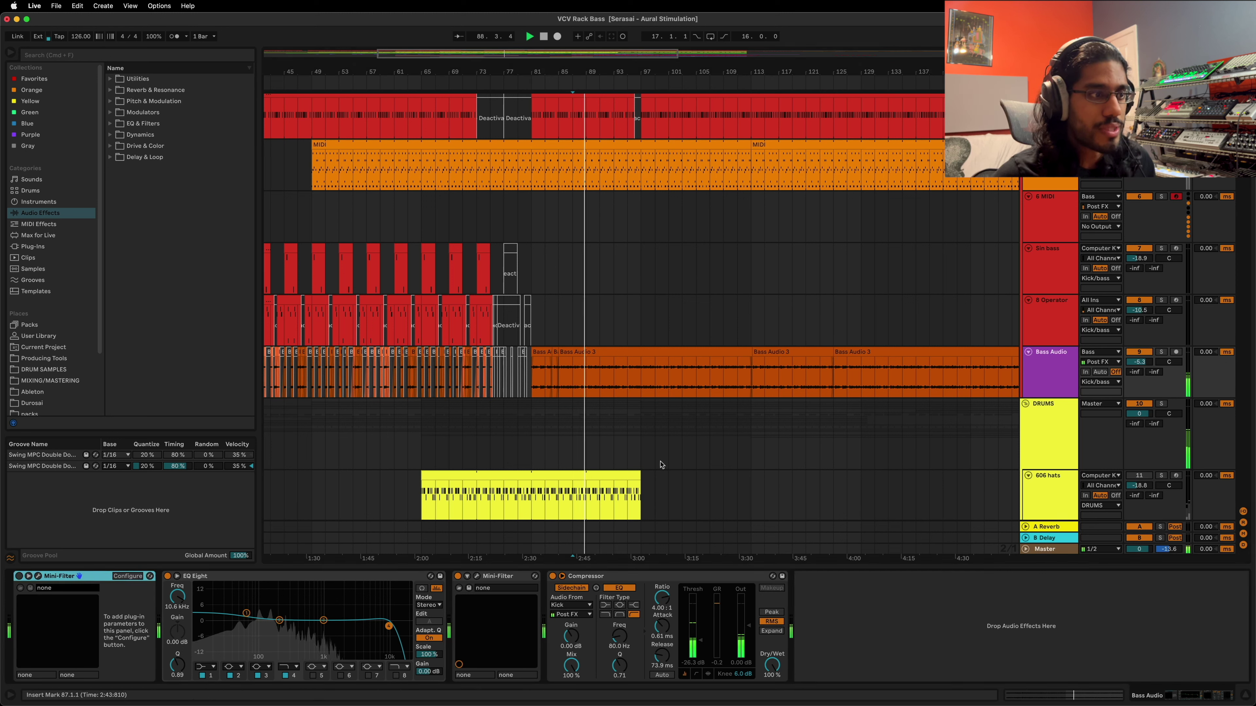
- Inspect the second Mini-Filter on the Bass Audio track during playback and select the Bass Audio clip starting at bar 85
{"action": "left_click", "coordinate": [476, 576]}
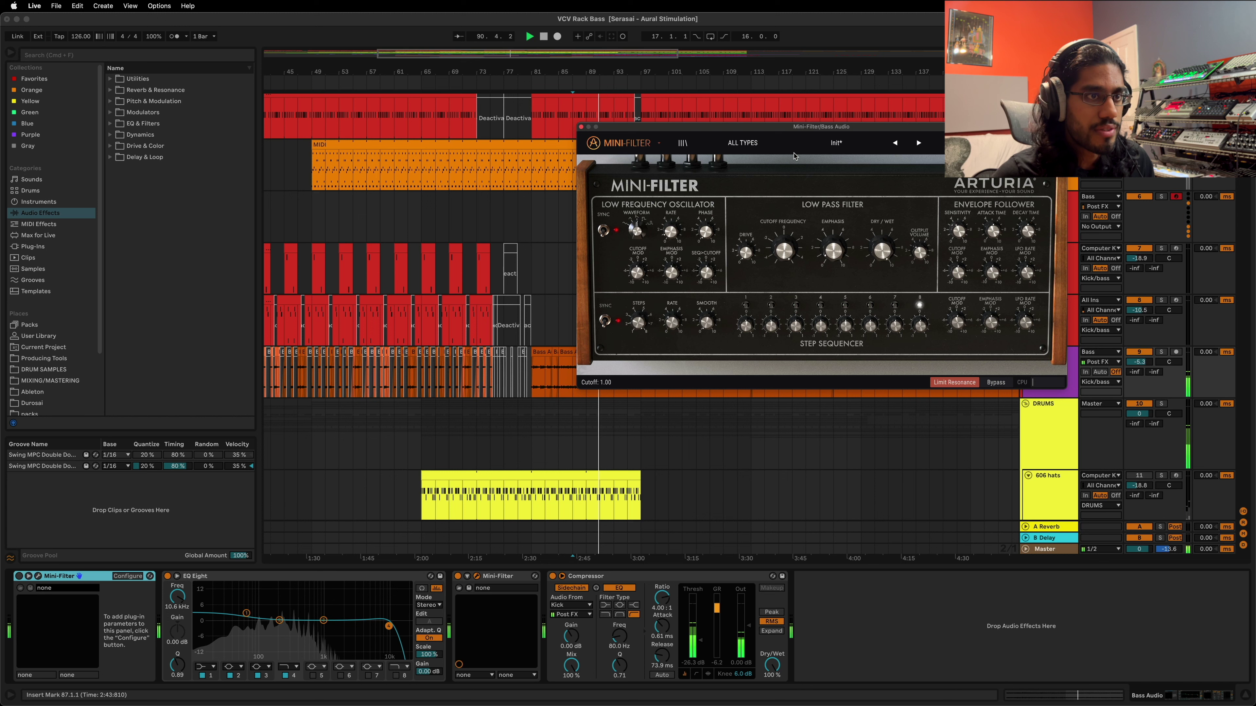
{"action": "left_click_drag", "start_coordinate": [794, 159], "coordinate": [783, 243]}
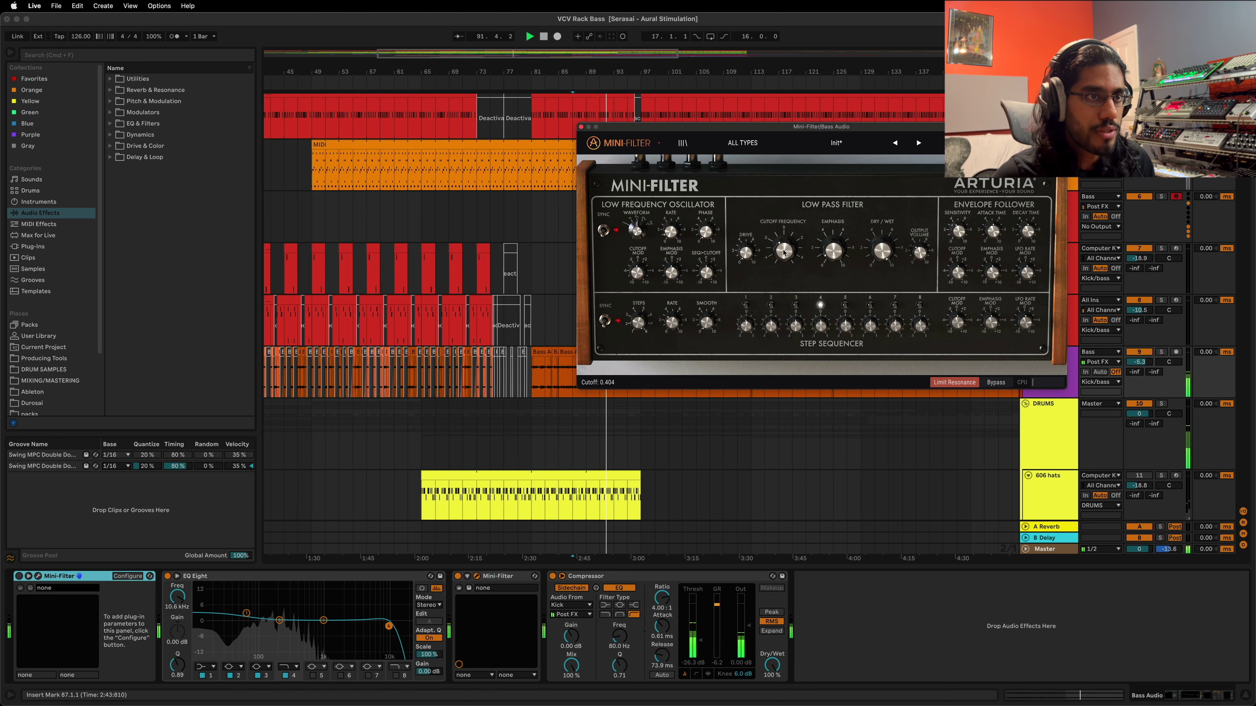
{"action": "left_click", "coordinate": [581, 127]}
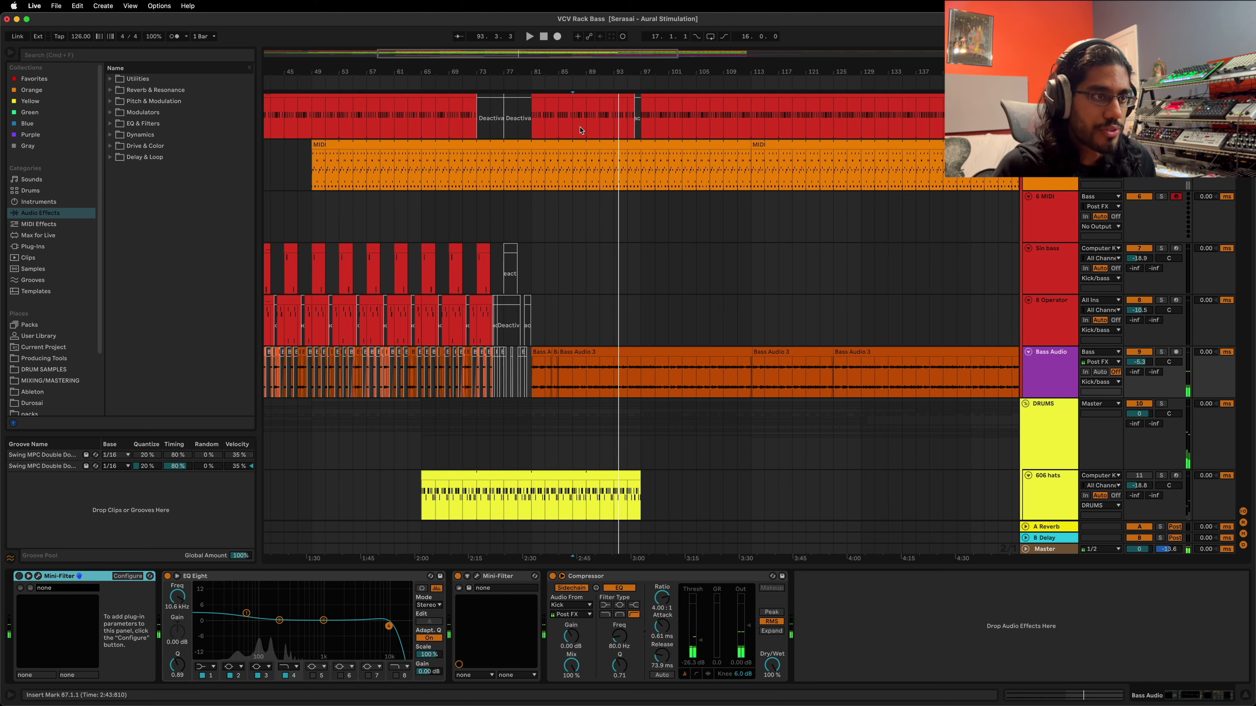
{"action": "left_click", "coordinate": [615, 345]}
{"action": "left_click", "coordinate": [616, 361]}
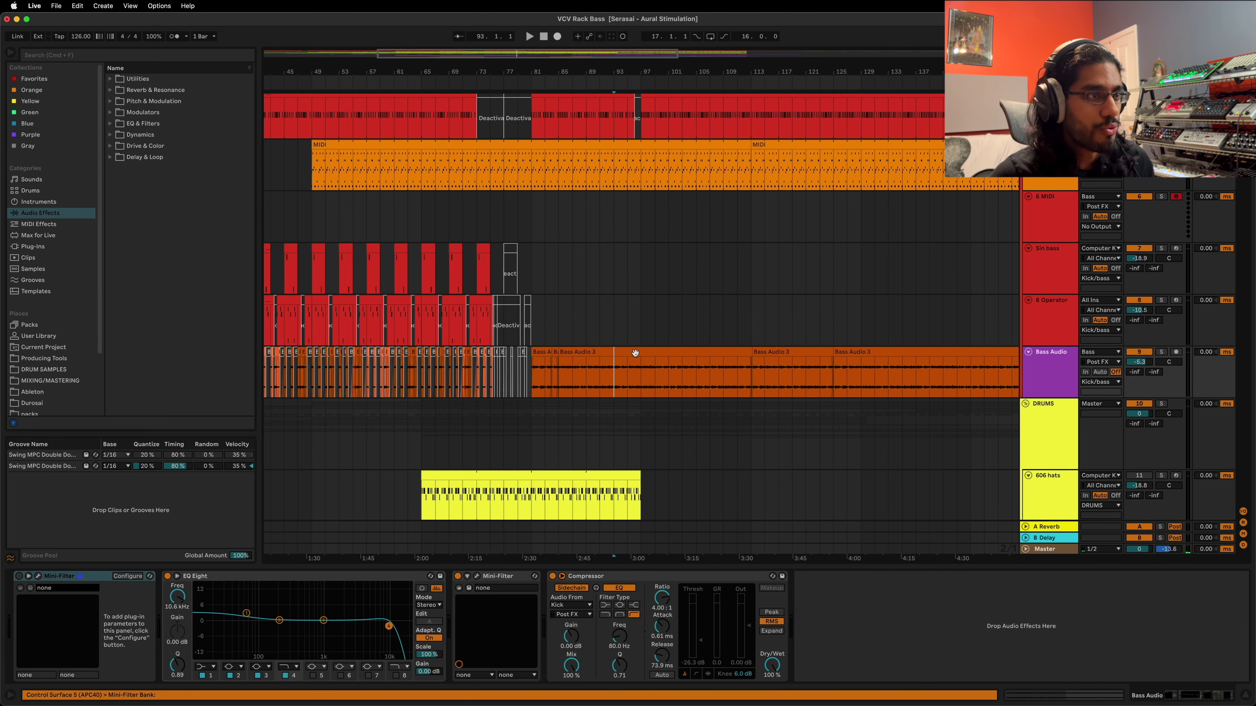
{"action": "left_click", "coordinate": [637, 353]}
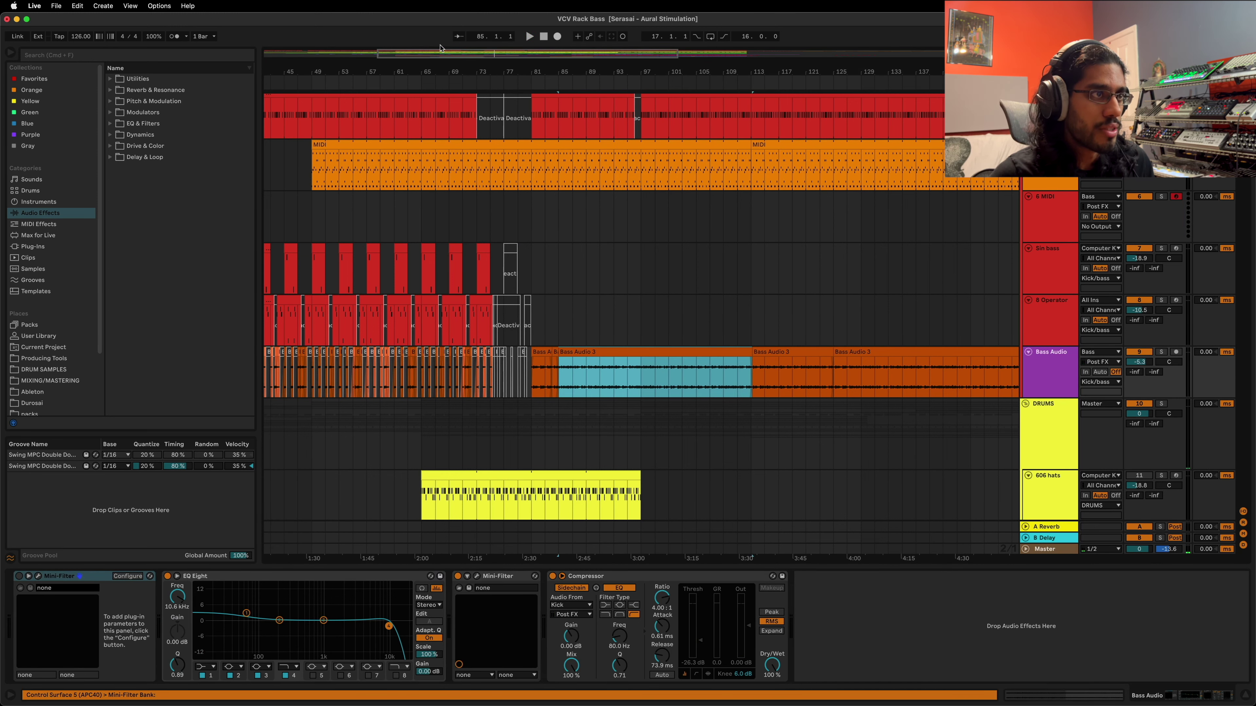
- Play the arrangement from bar 41 and show the Bass Audio track's devices
{"action": "left_click_drag", "start_coordinate": [440, 52], "coordinate": [344, 53]}
{"action": "left_click", "coordinate": [557, 211]}
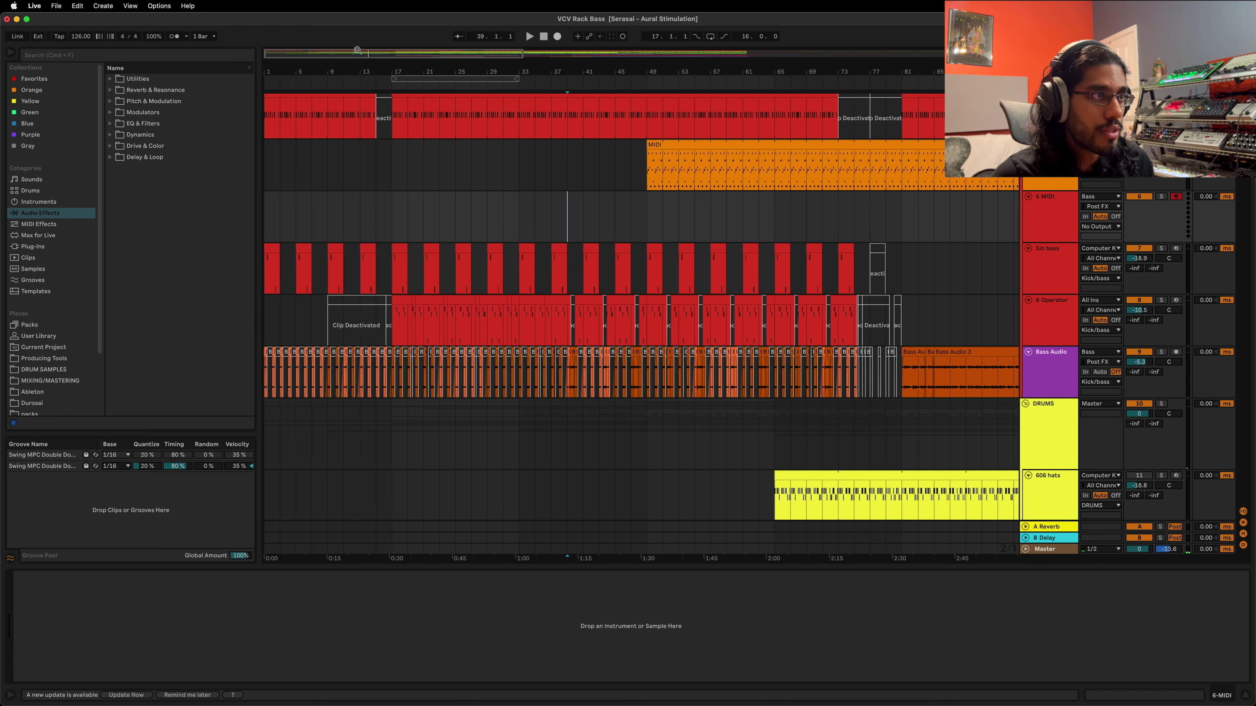
{"action": "left_click_drag", "start_coordinate": [377, 55], "coordinate": [394, 74]}
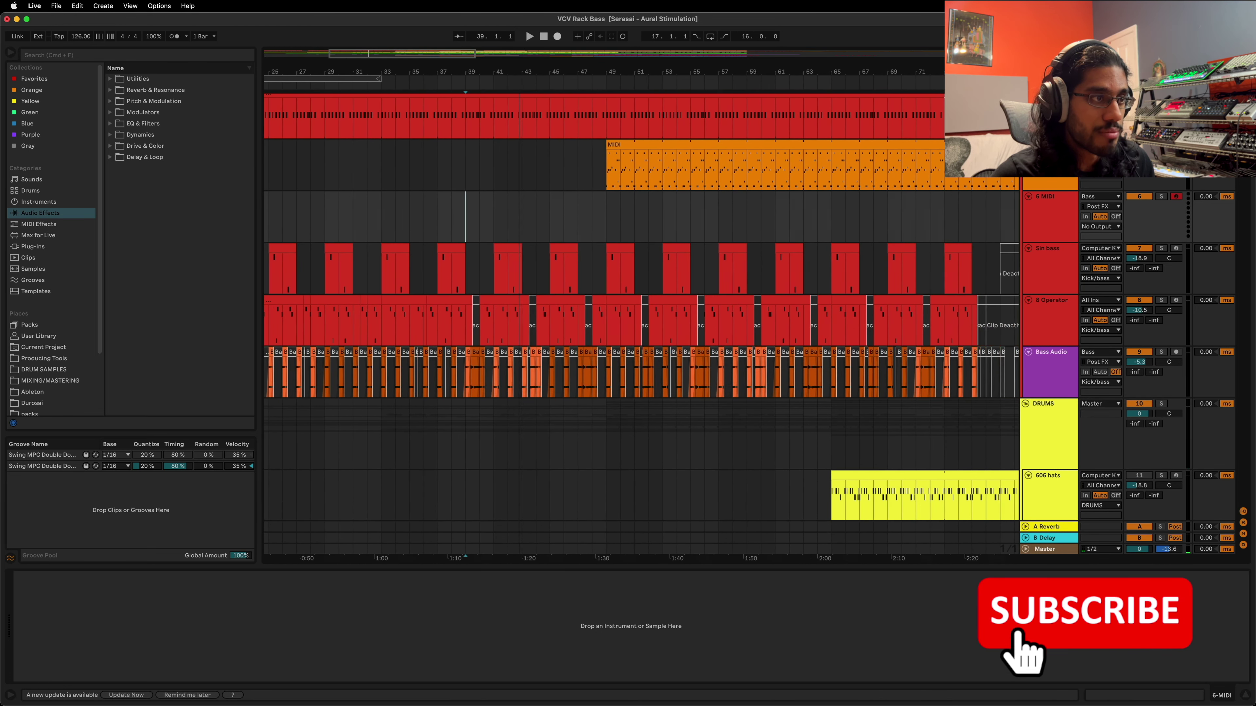
{"action": "left_click", "coordinate": [499, 219]}
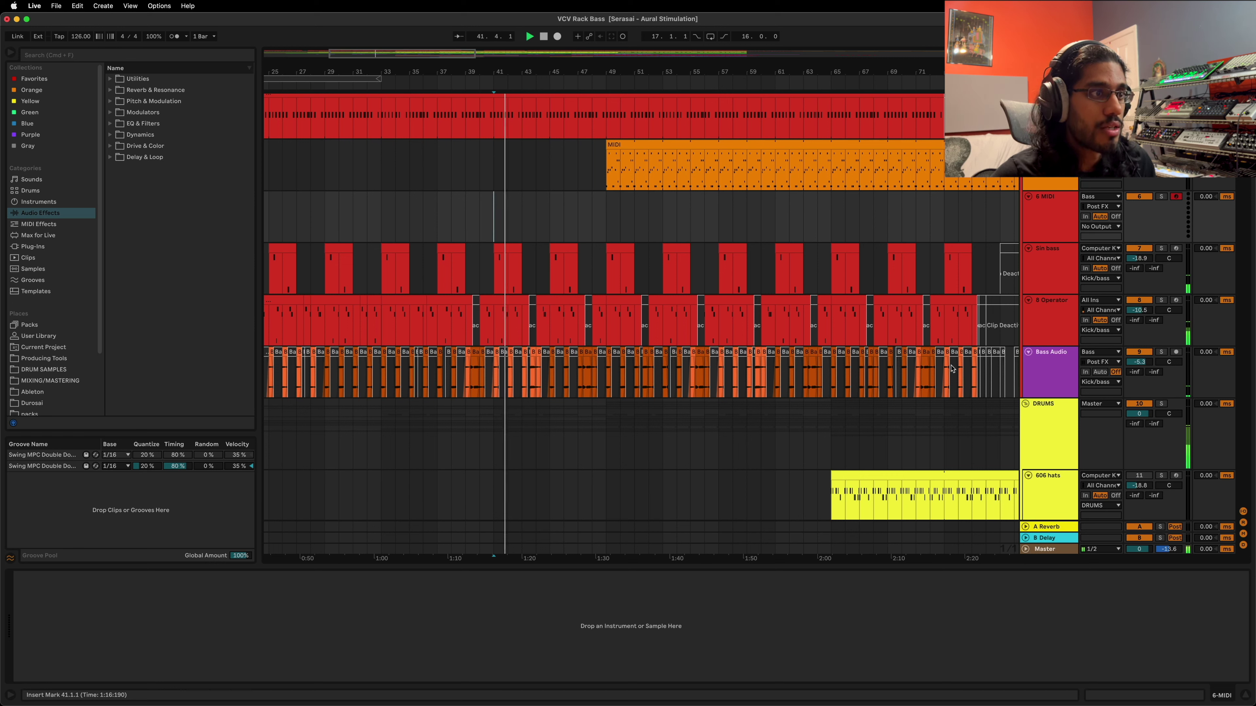
{"action": "left_click", "coordinate": [1053, 370]}
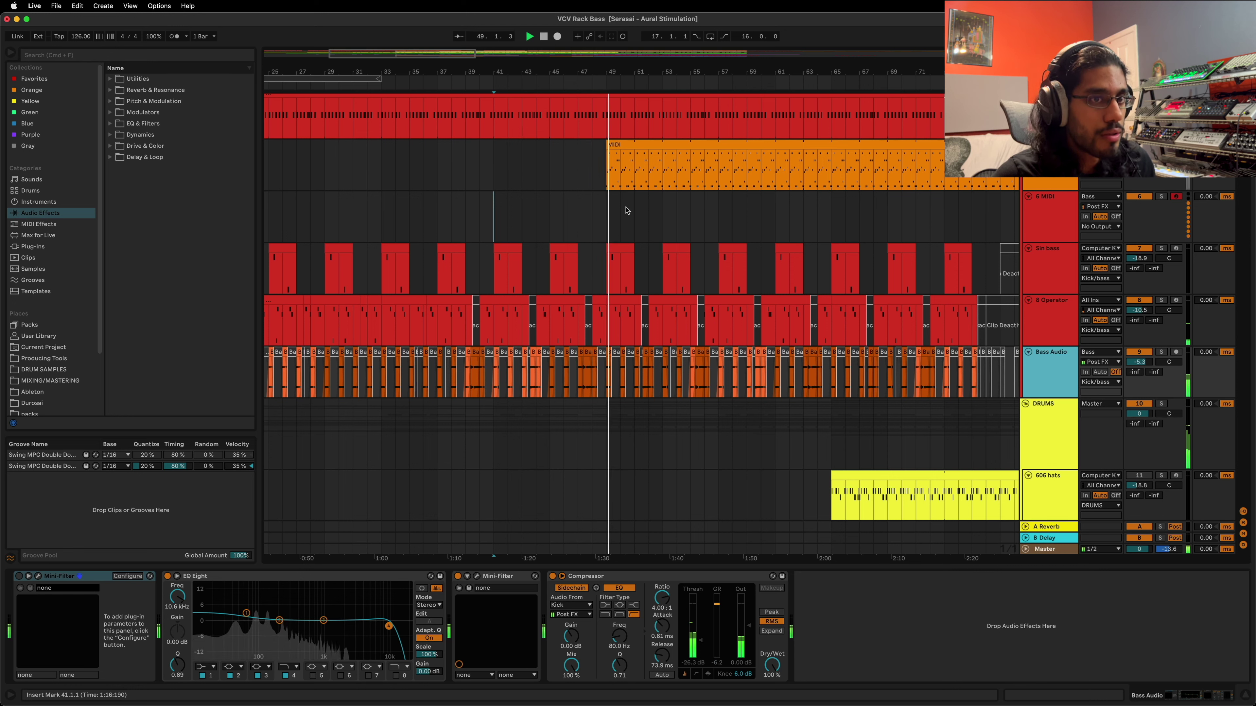
- Solo the Sin bass track, audition it from bar 41 and examine its Operator oscillator settings
{"action": "left_click", "coordinate": [1045, 265]}
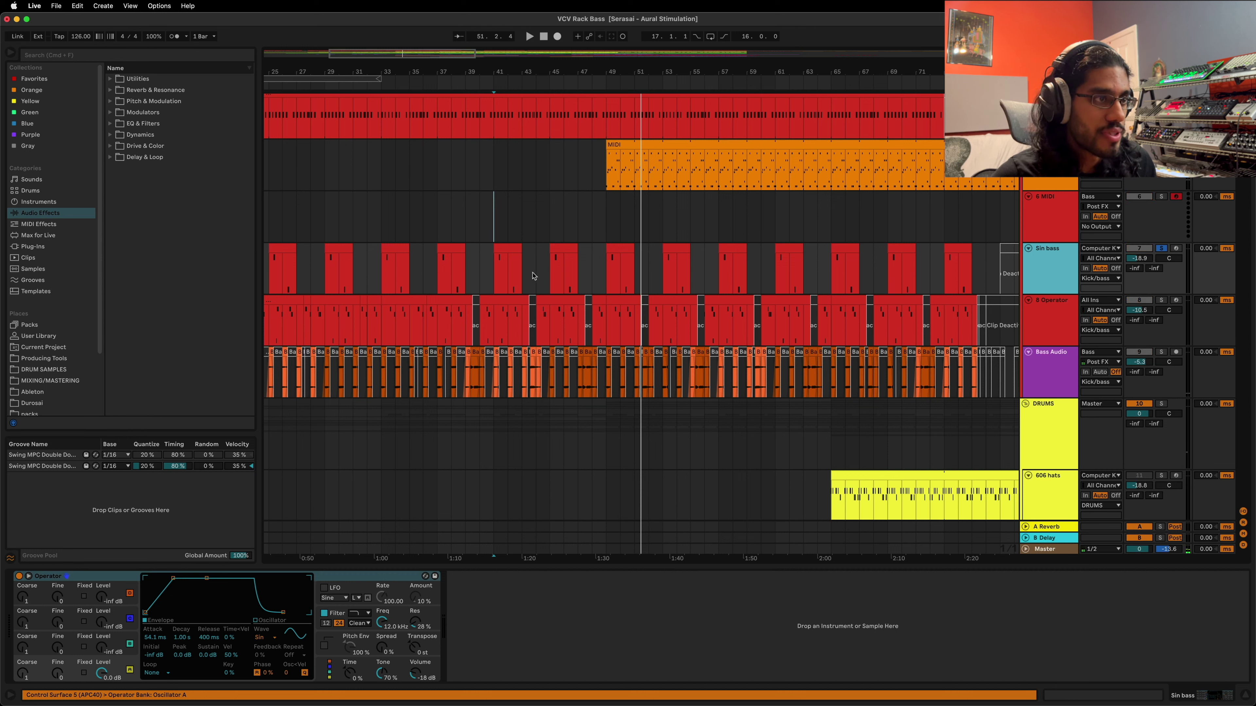
{"action": "left_click", "coordinate": [497, 281]}
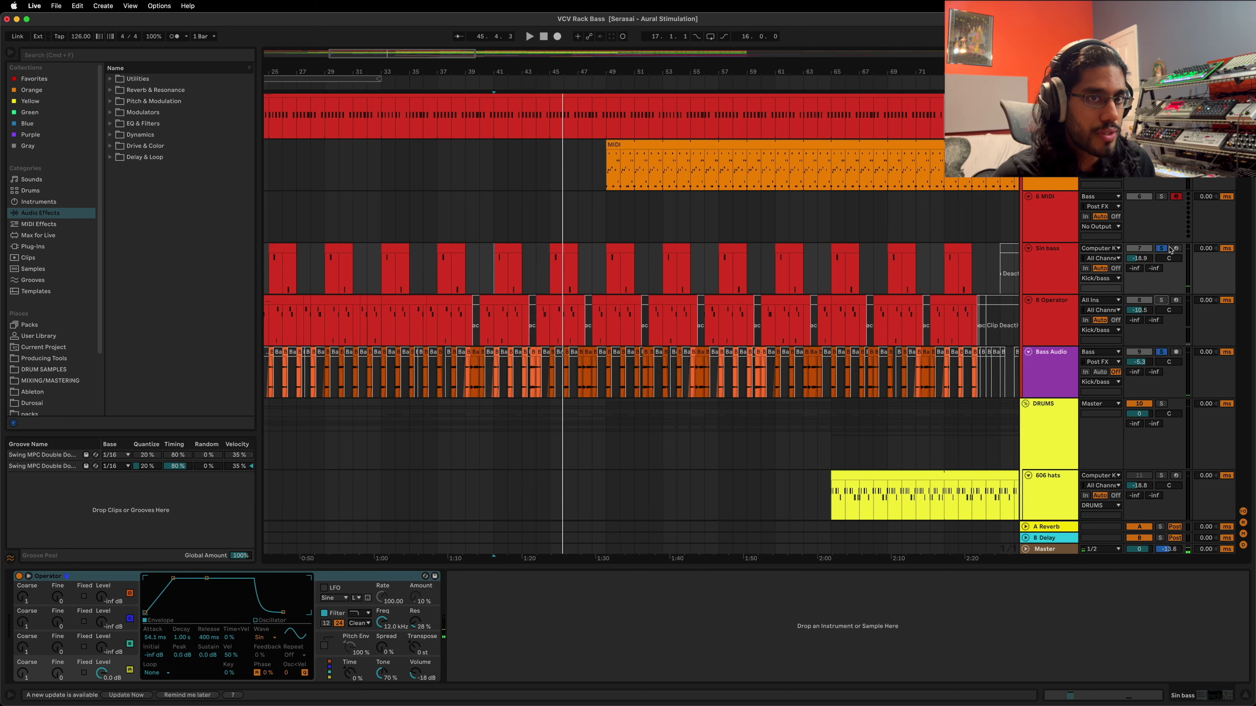
{"action": "left_click", "coordinate": [1069, 275]}
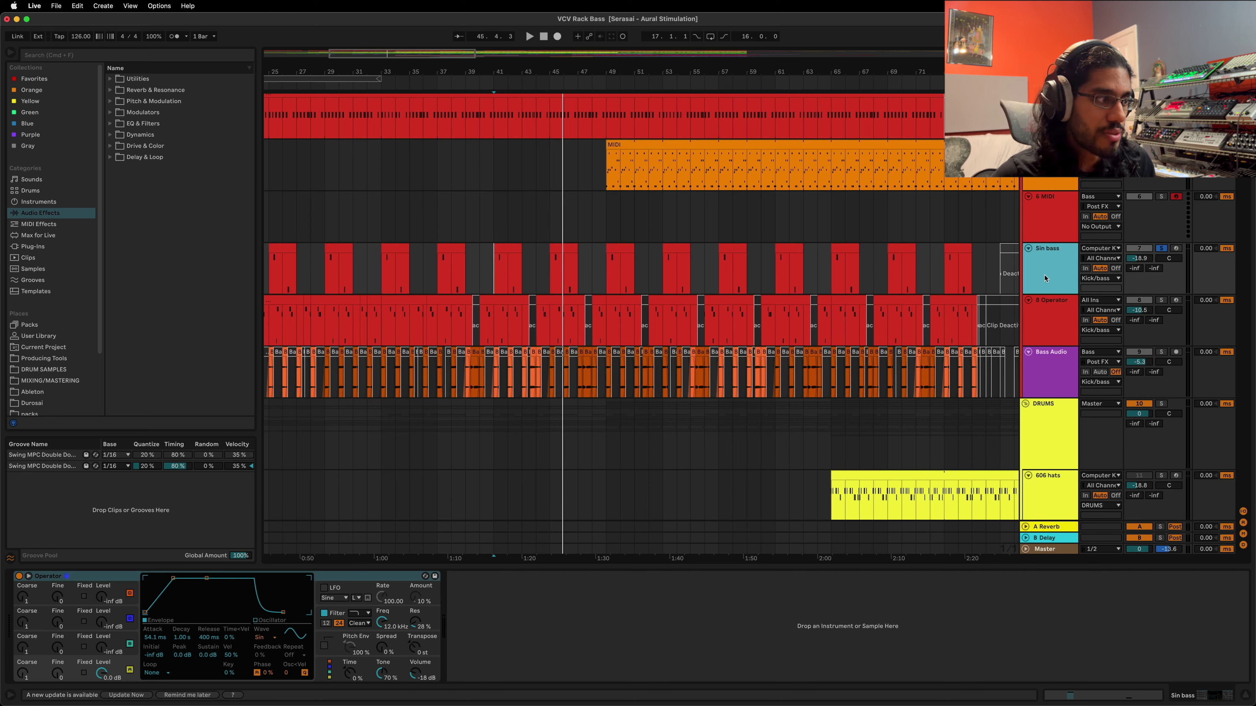
{"action": "left_click", "coordinate": [316, 576]}
{"action": "left_click", "coordinate": [107, 663]}
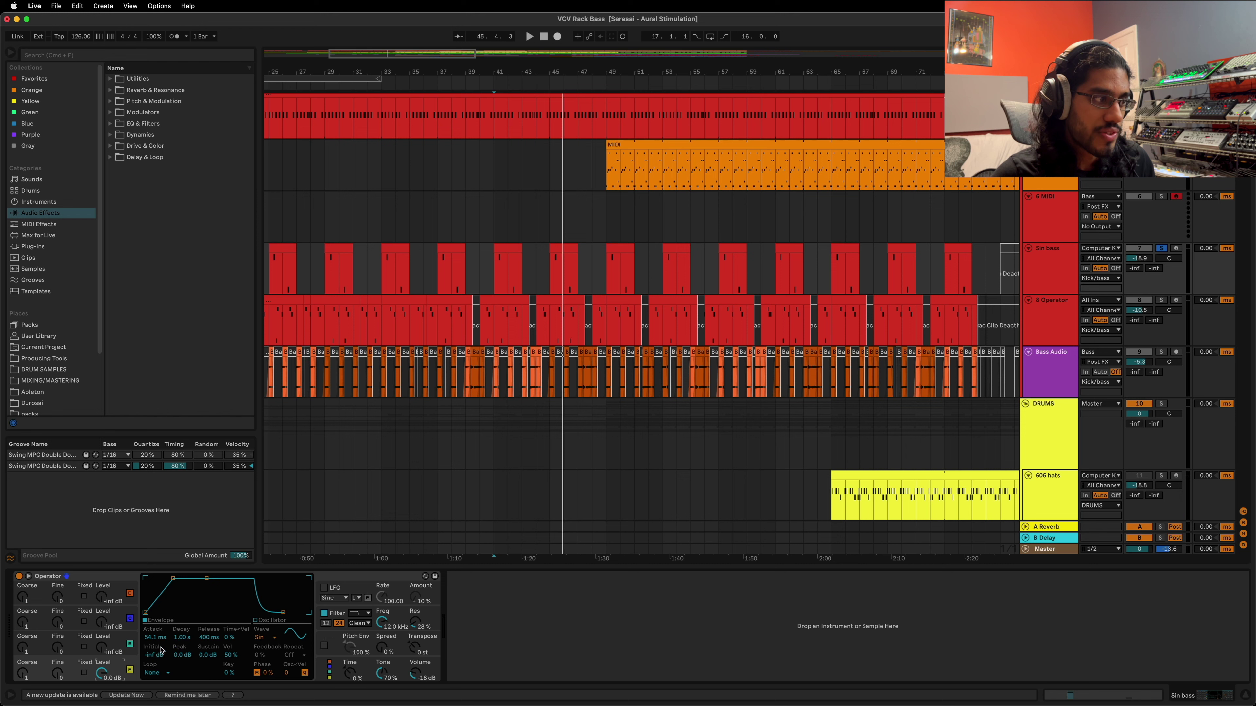
- Open the Sin bass clip at bar 45 in the note editor and place the insert marker at 1.2.4
{"action": "left_click_drag", "start_coordinate": [398, 52], "coordinate": [401, 168]}
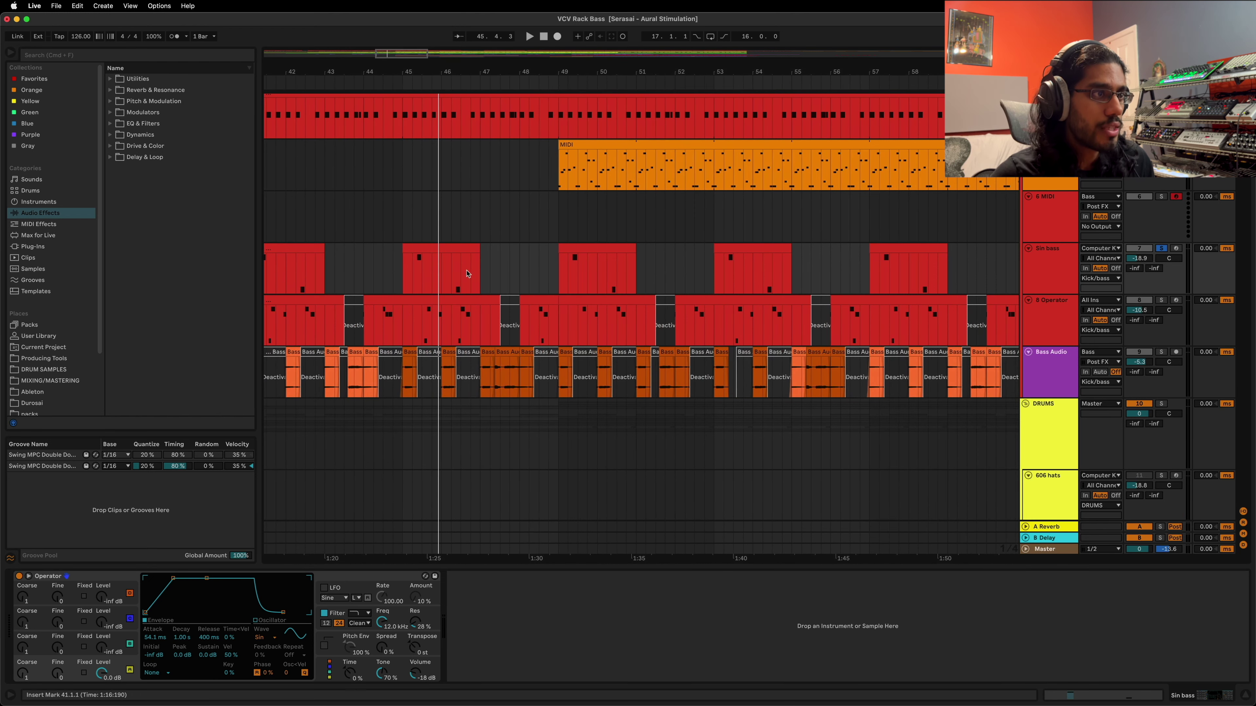
{"action": "double_click", "coordinate": [456, 248]}
{"action": "left_click", "coordinate": [403, 409]}
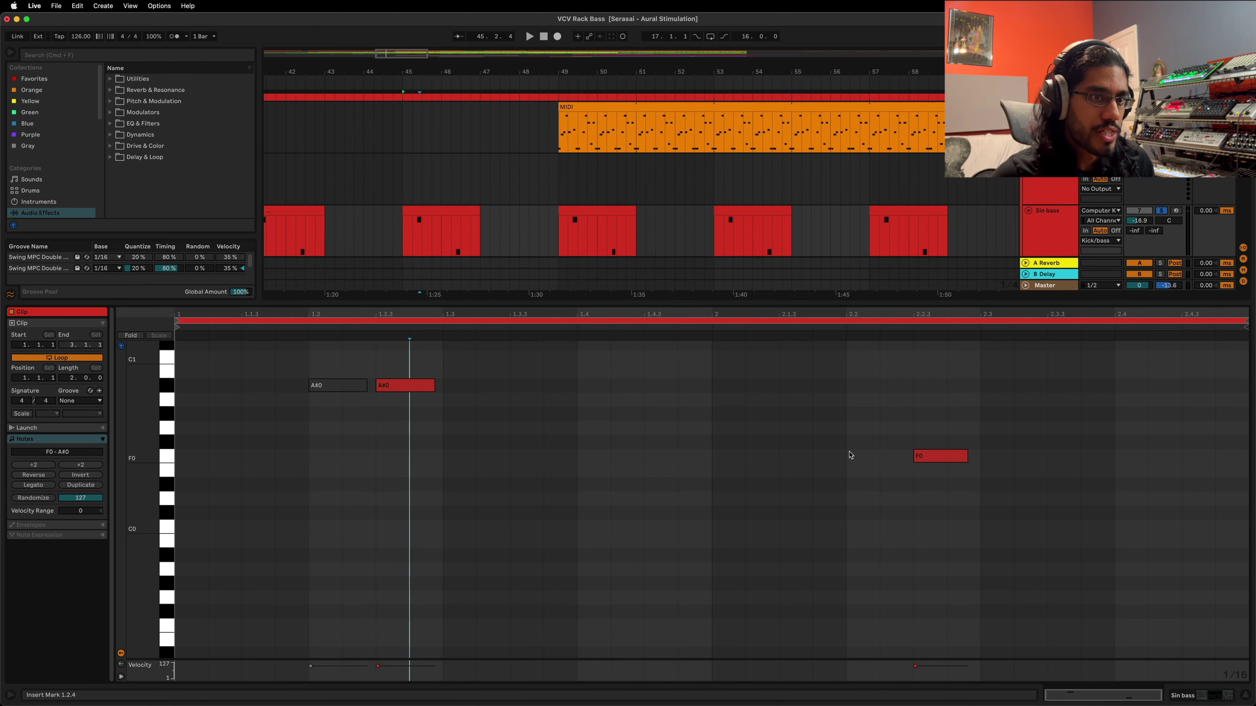
- Open the 8-Operator track's clip at bar 44 in the note editor, solo the track and play from bar 44
{"action": "scroll", "coordinate": [477, 172], "scroll_direction": "down", "scroll_amount": 3}
{"action": "left_click", "coordinate": [484, 202]}
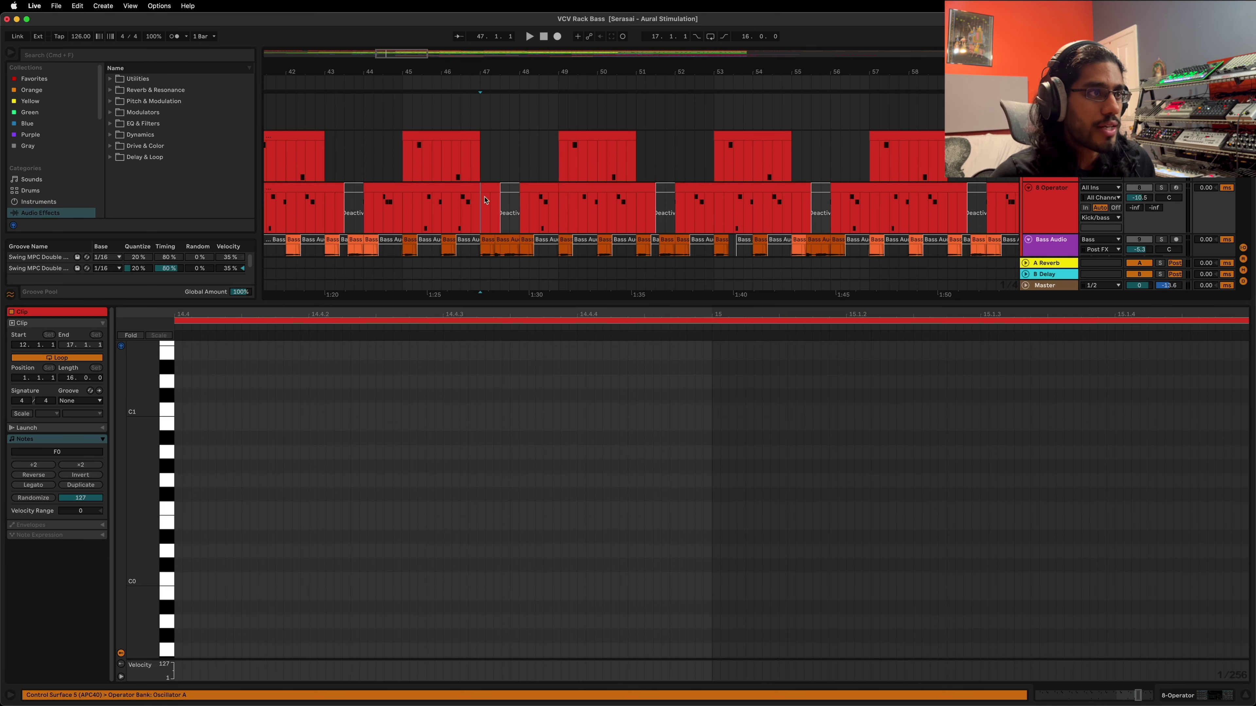
{"action": "left_click", "coordinate": [482, 187]}
{"action": "left_click", "coordinate": [1161, 188]}
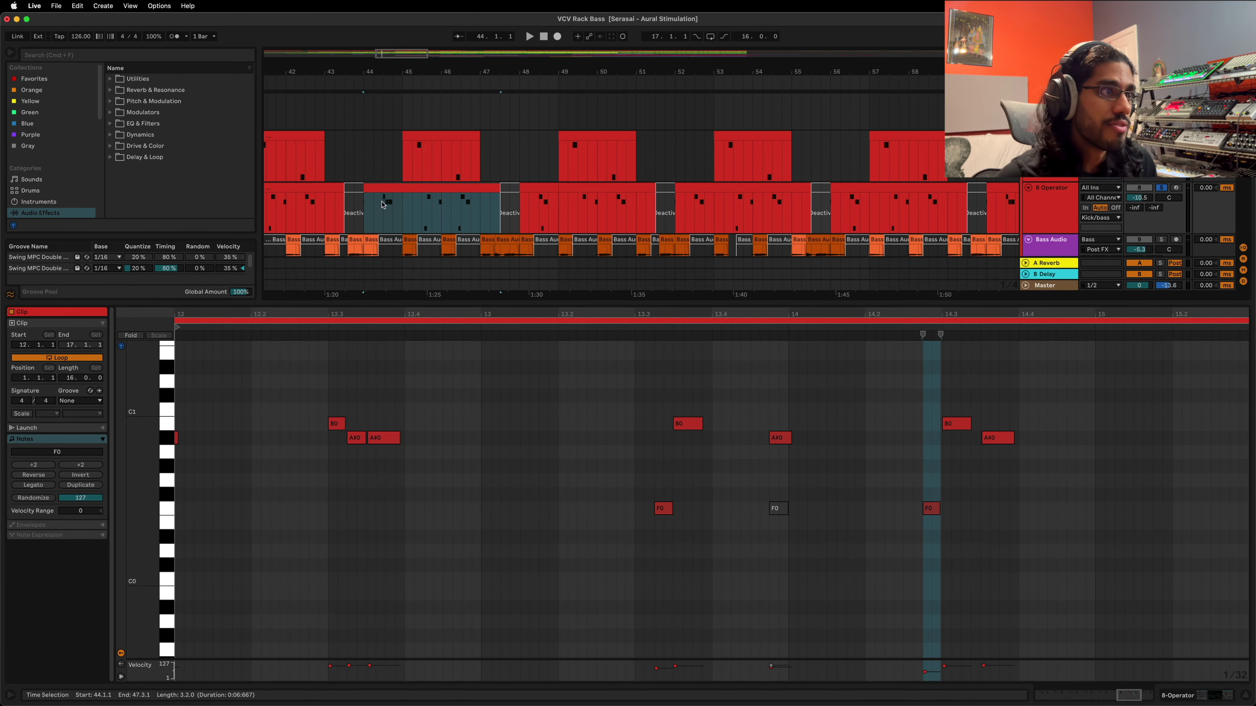
{"action": "left_click", "coordinate": [374, 215]}
{"action": "left_click", "coordinate": [366, 215]}
{"action": "key", "text": "space"}
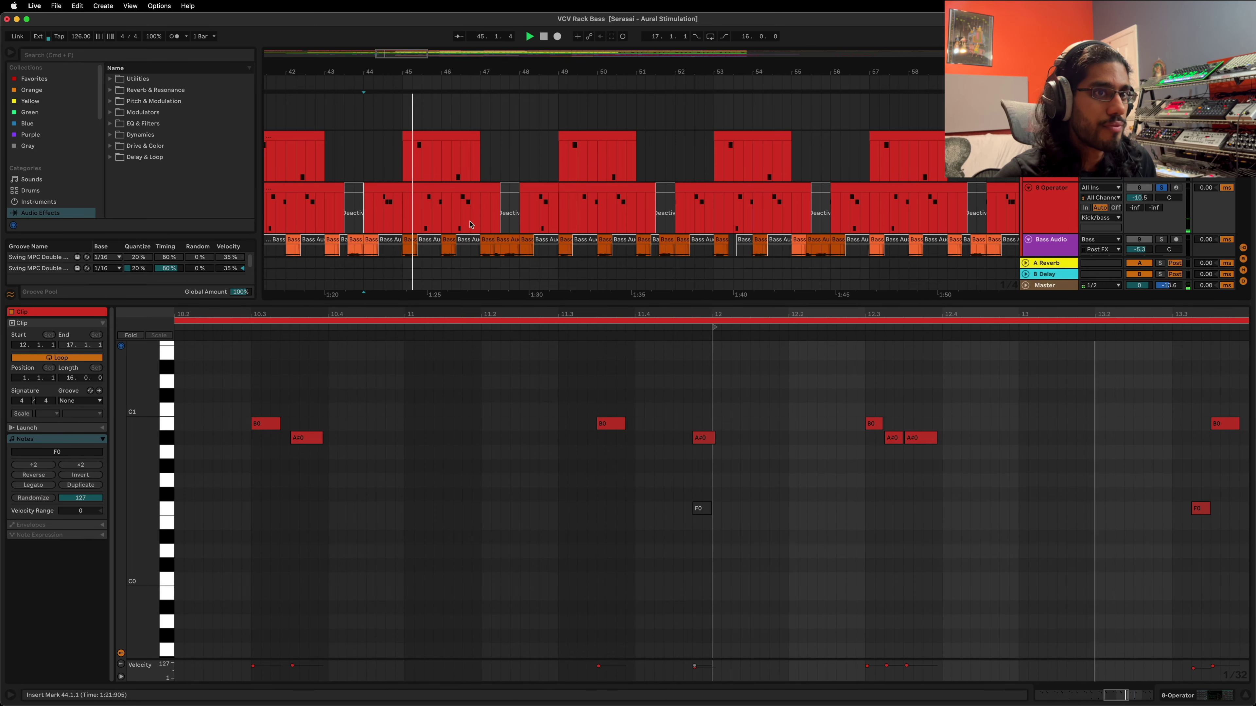
- Show the 8-Operator track's Operator device and examine its oscillator, envelope and global settings during playback
{"action": "double_click", "coordinate": [1050, 212]}
{"action": "left_click", "coordinate": [102, 672]}
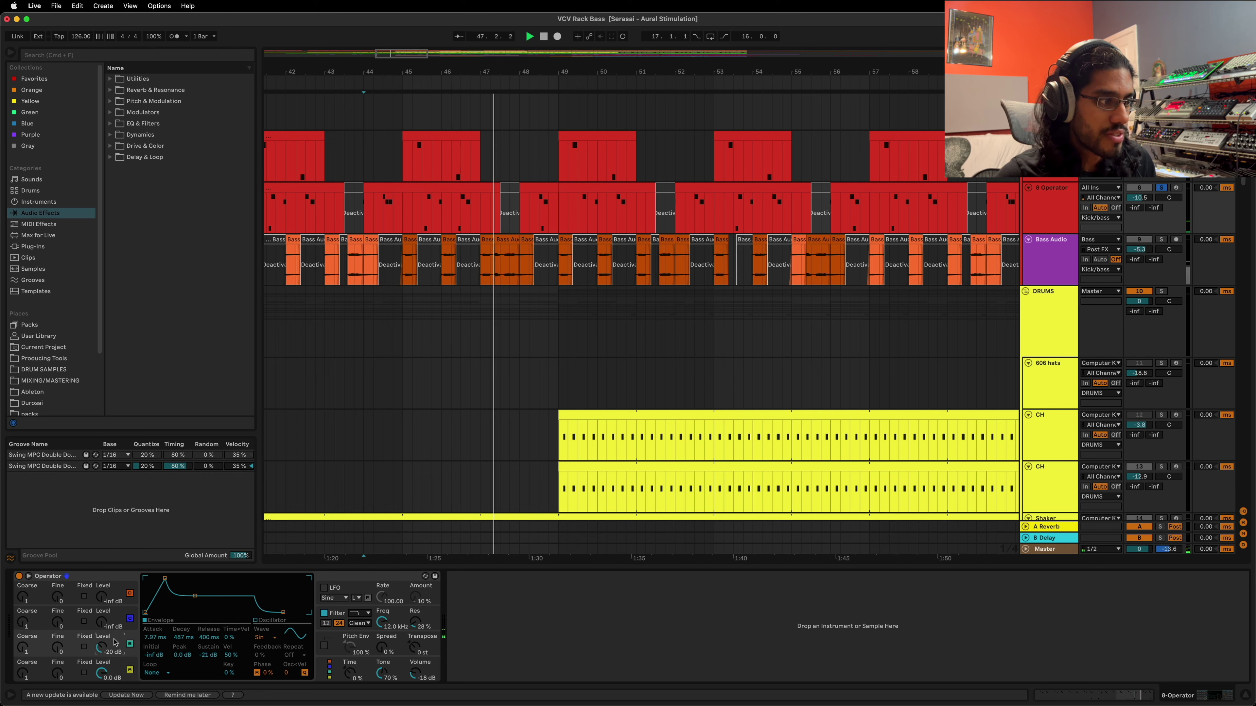
{"action": "left_click", "coordinate": [73, 643]}
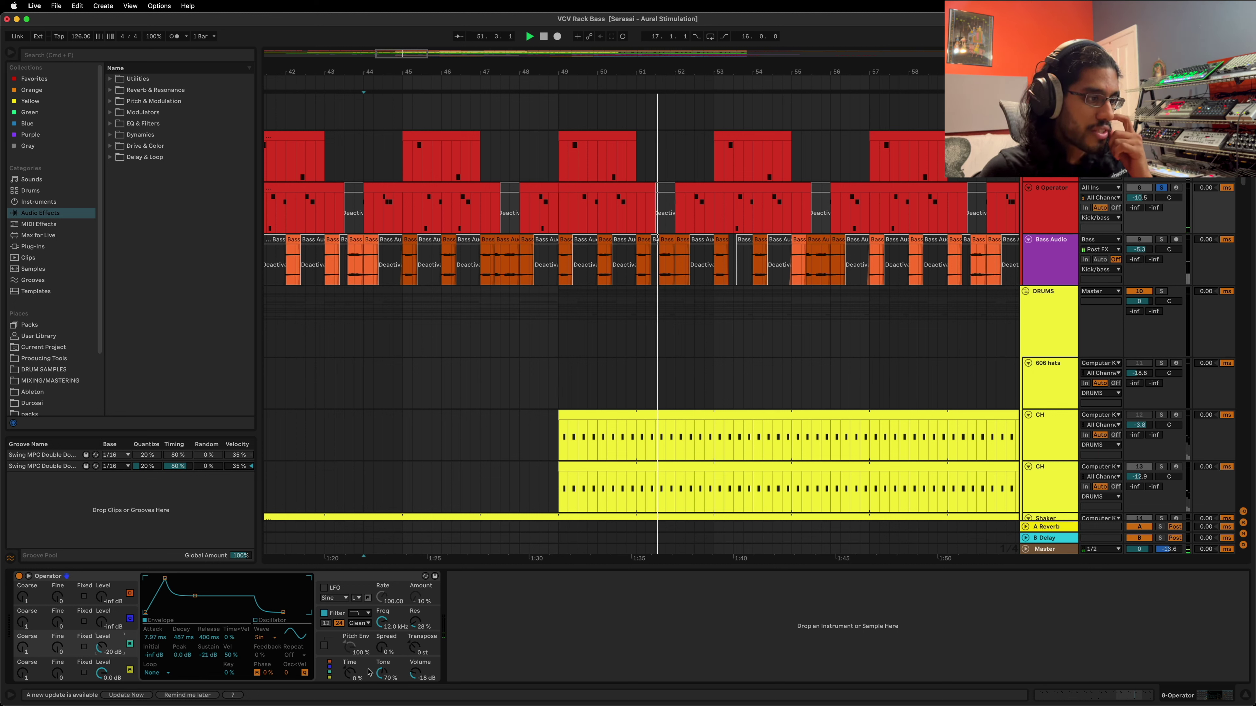
{"action": "left_click", "coordinate": [344, 670]}
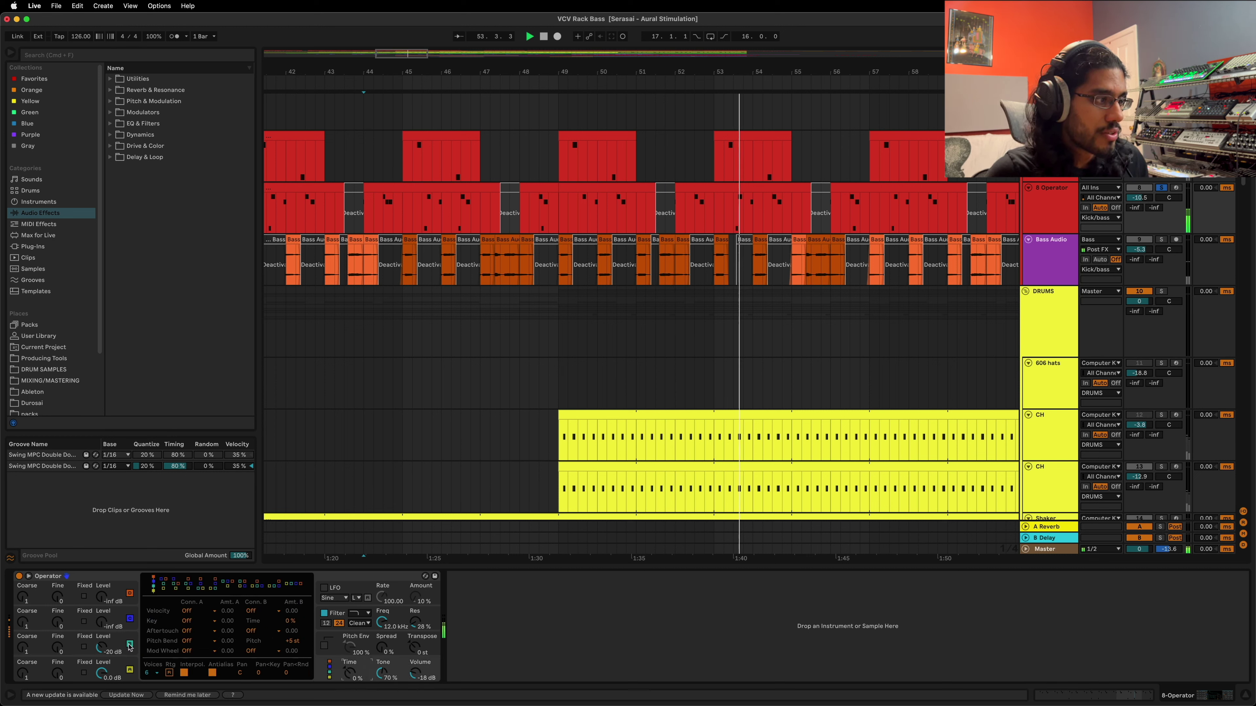
{"action": "left_click", "coordinate": [114, 643]}
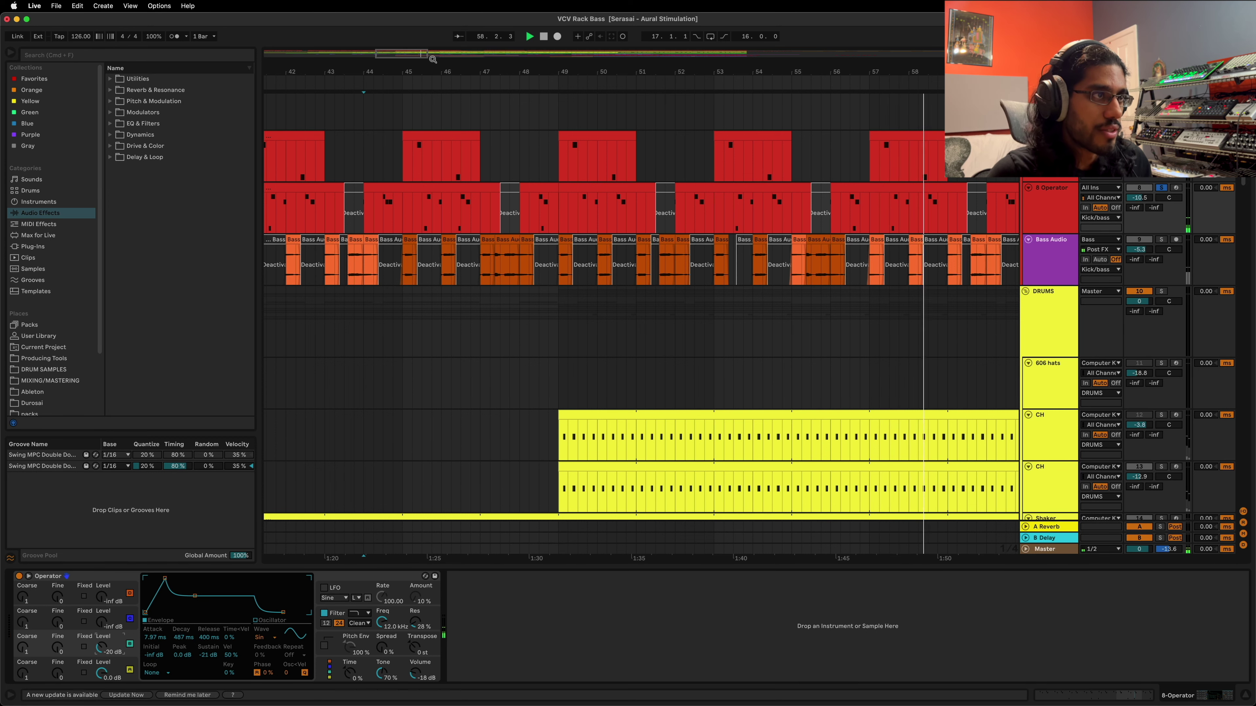
- Stop playback, unsolo the 8-Operator track and audition the Sin bass track around bar 41
{"action": "scroll", "coordinate": [851, 168], "scroll_direction": "down", "scroll_amount": 3}
{"action": "key", "text": "space"}
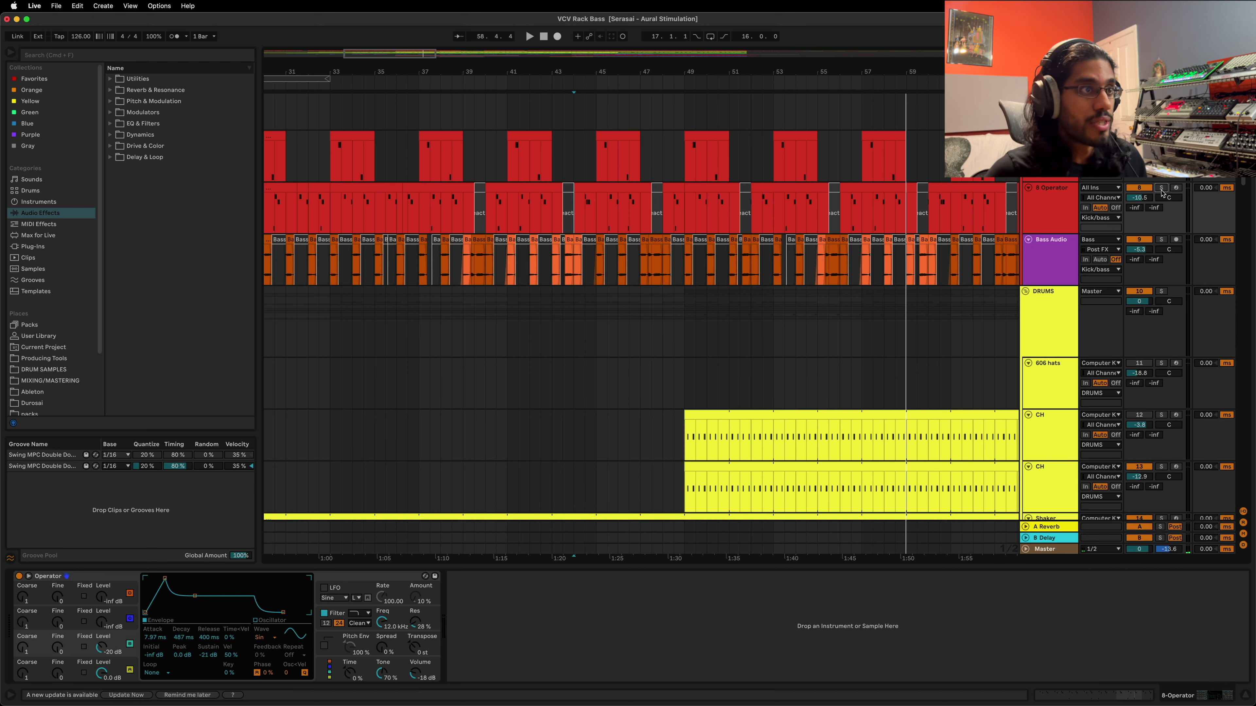
{"action": "scroll", "coordinate": [619, 286], "scroll_direction": "right", "scroll_amount": 5}
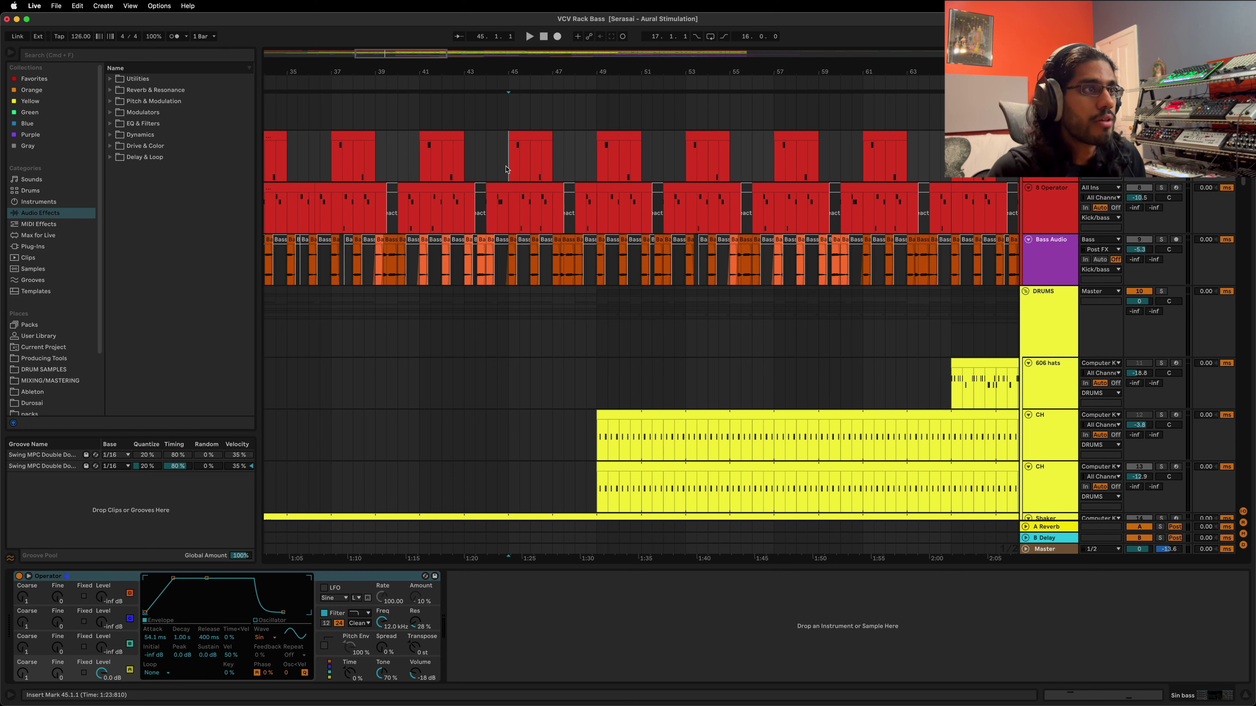
{"action": "key", "text": "space"}
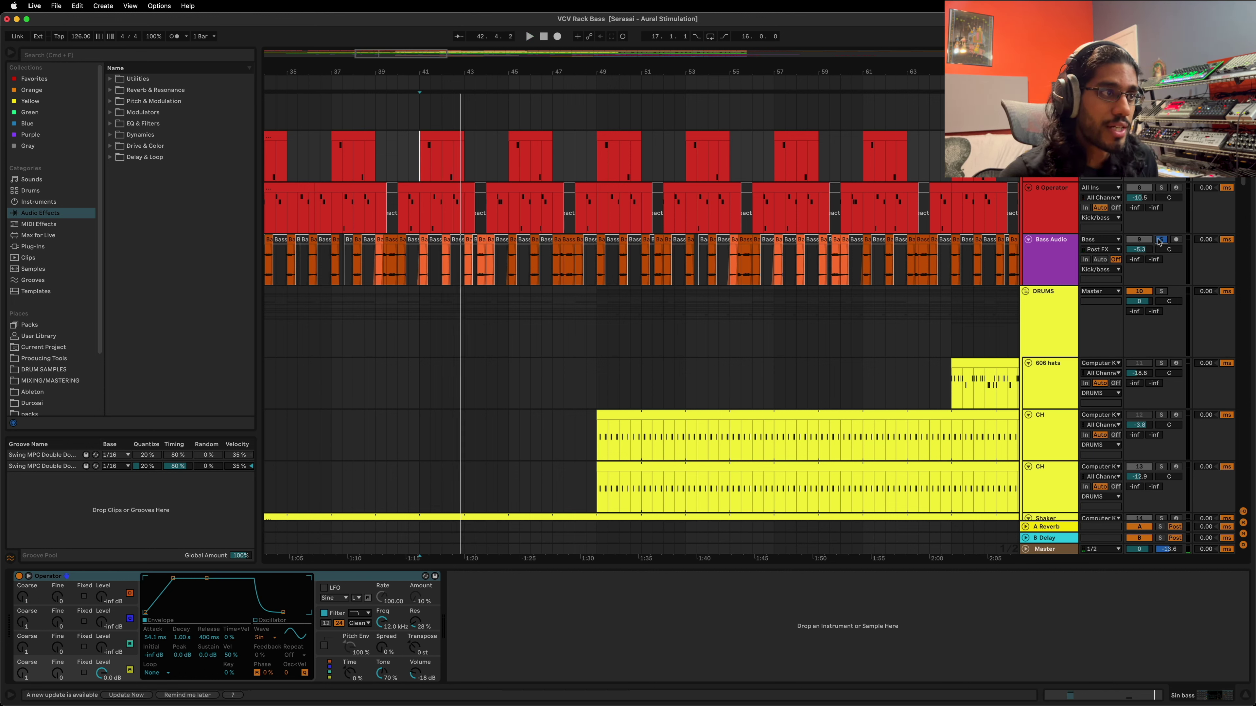
- Solo the Bass Audio track, play it from bar 40, mark its clips at bars 41 and 42, and unsolo it
{"action": "left_click", "coordinate": [414, 281]}
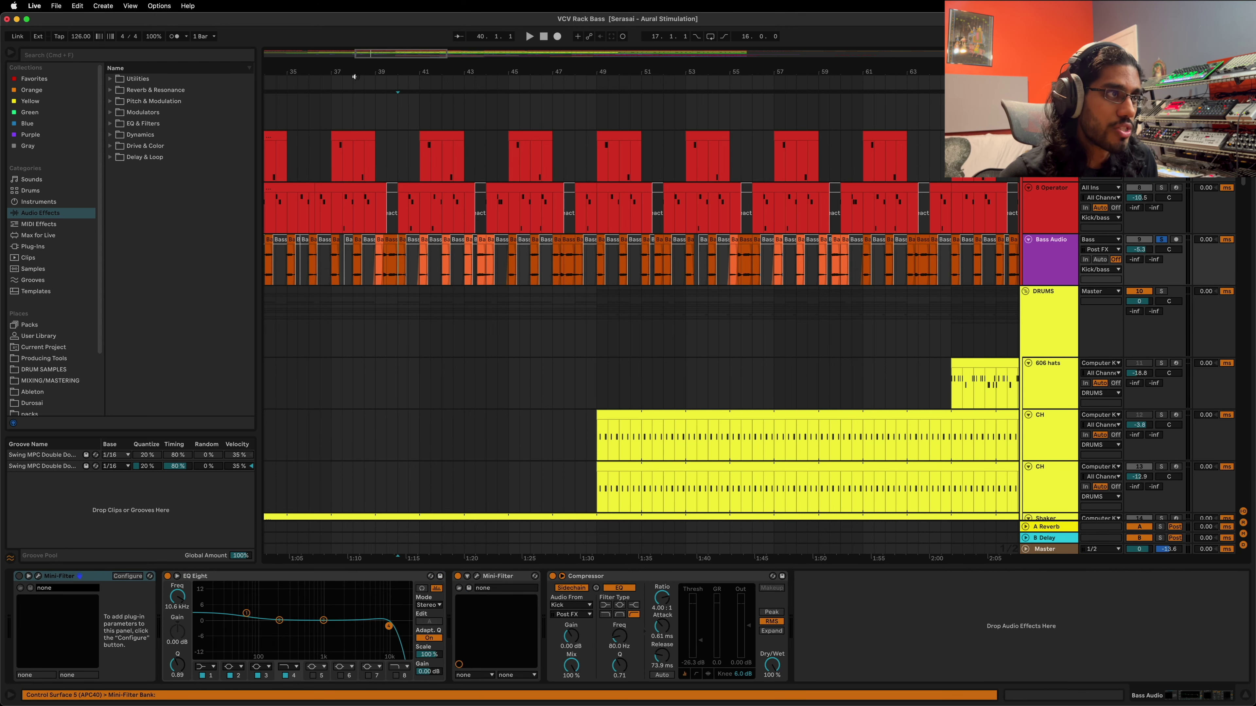
{"action": "left_click_drag", "start_coordinate": [368, 57], "coordinate": [437, 226]}
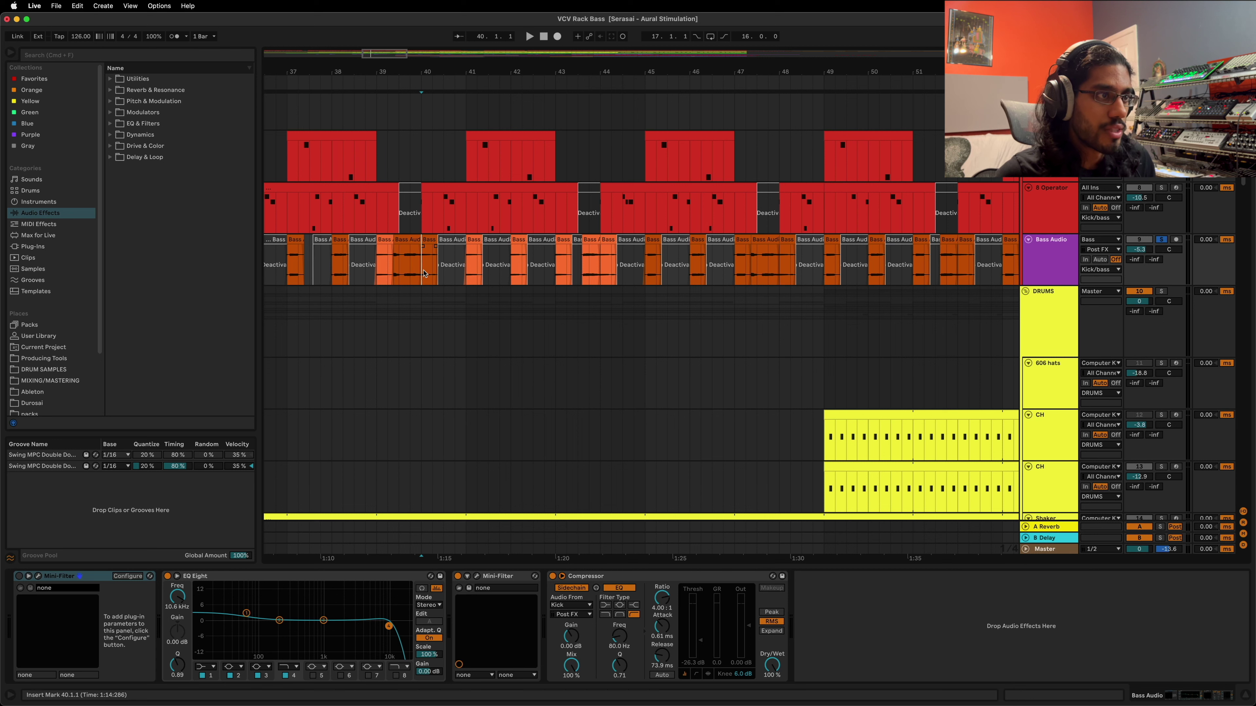
{"action": "key", "text": "space"}
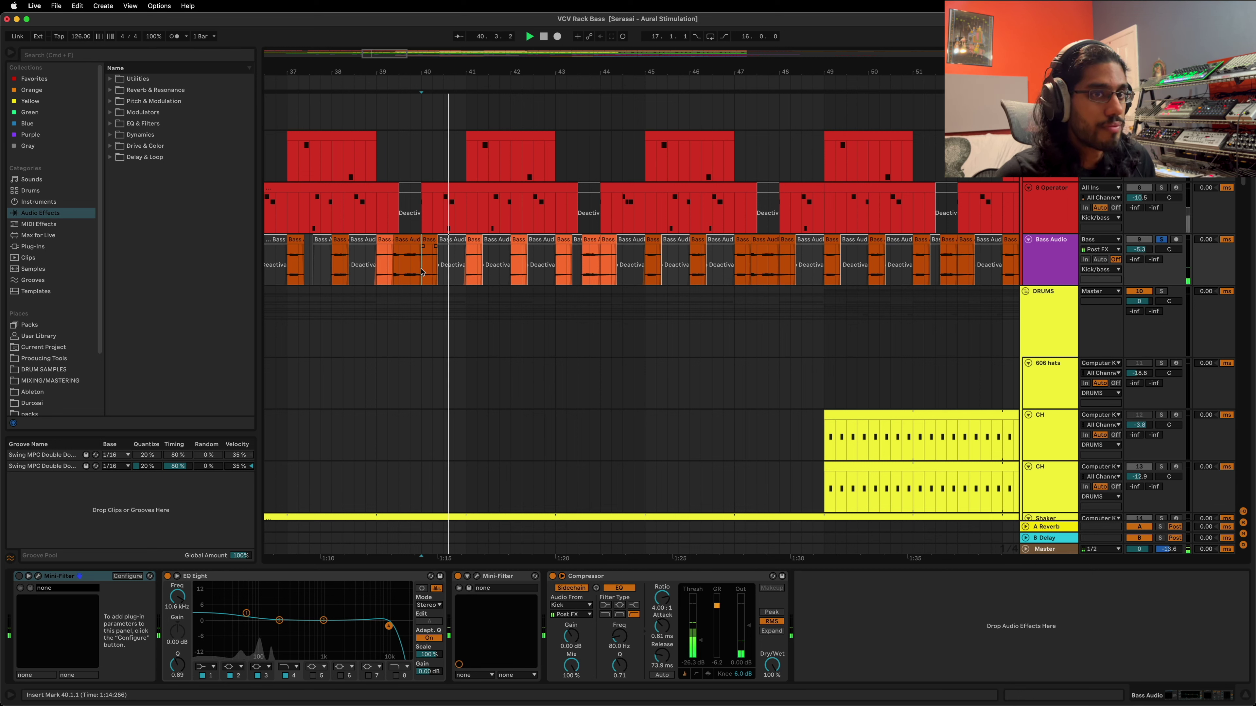
{"action": "left_click", "coordinate": [529, 265]}
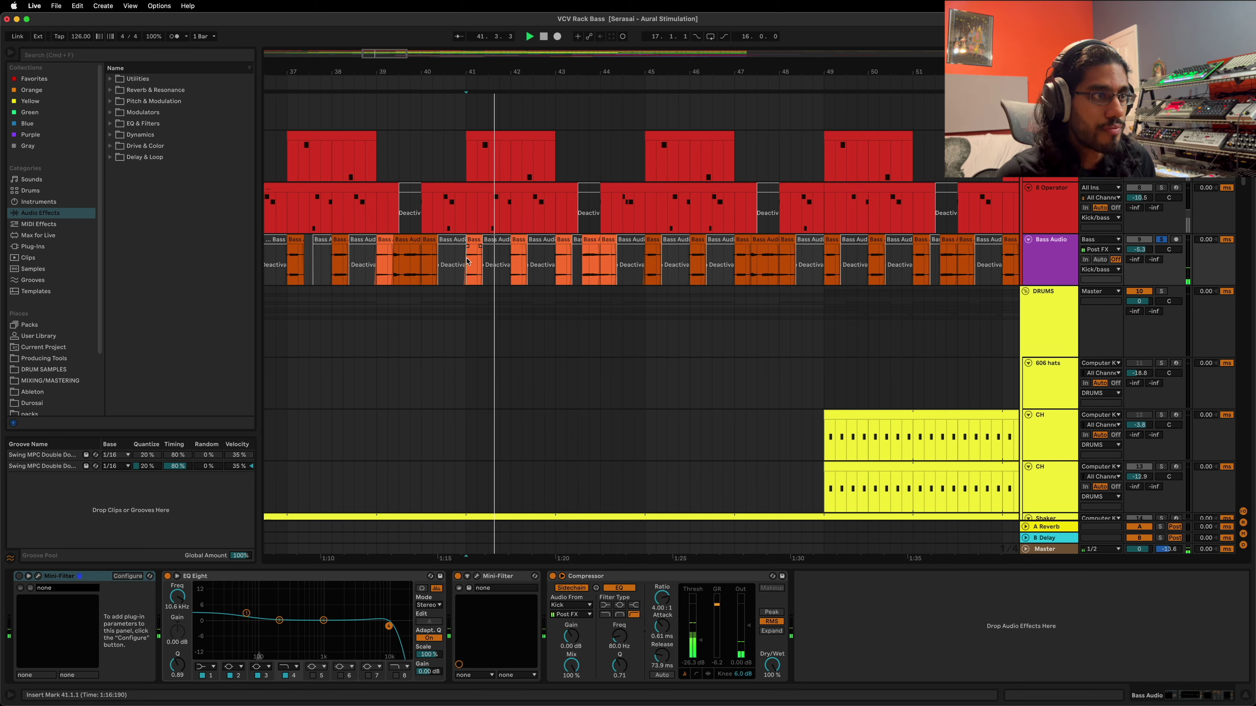
{"action": "left_click", "coordinate": [514, 265]}
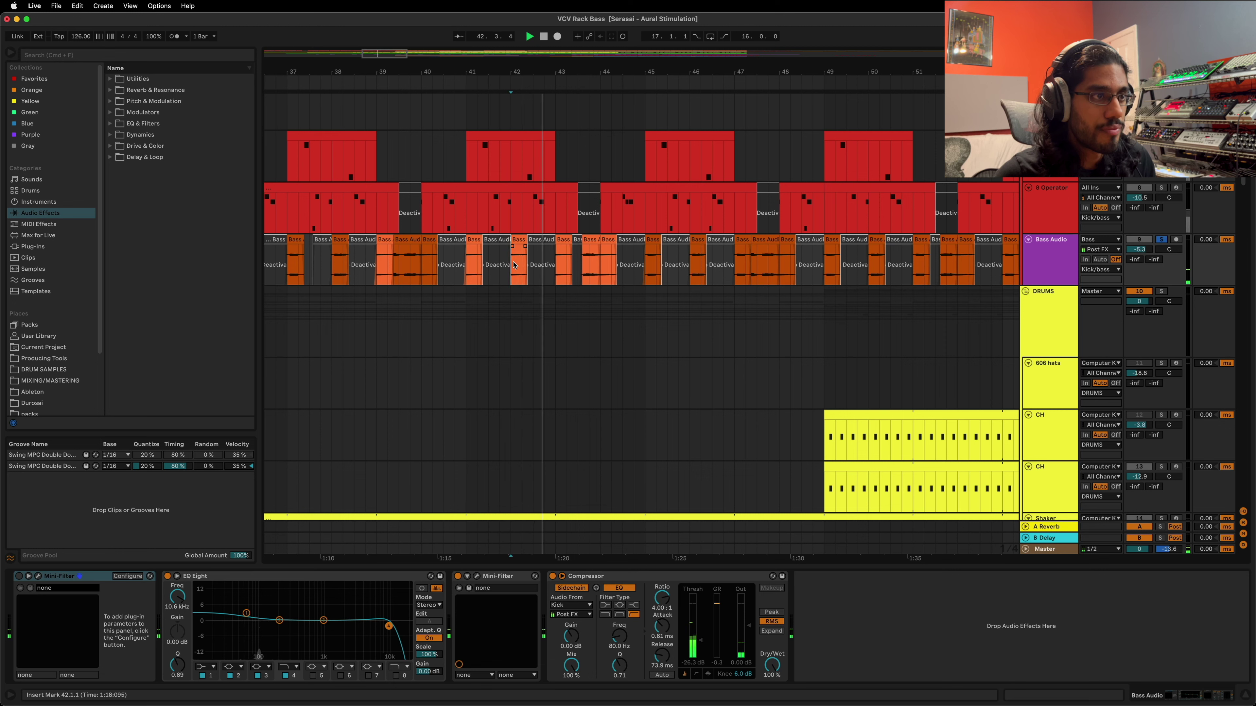
{"action": "key", "text": "space"}
{"action": "key", "text": "space"}
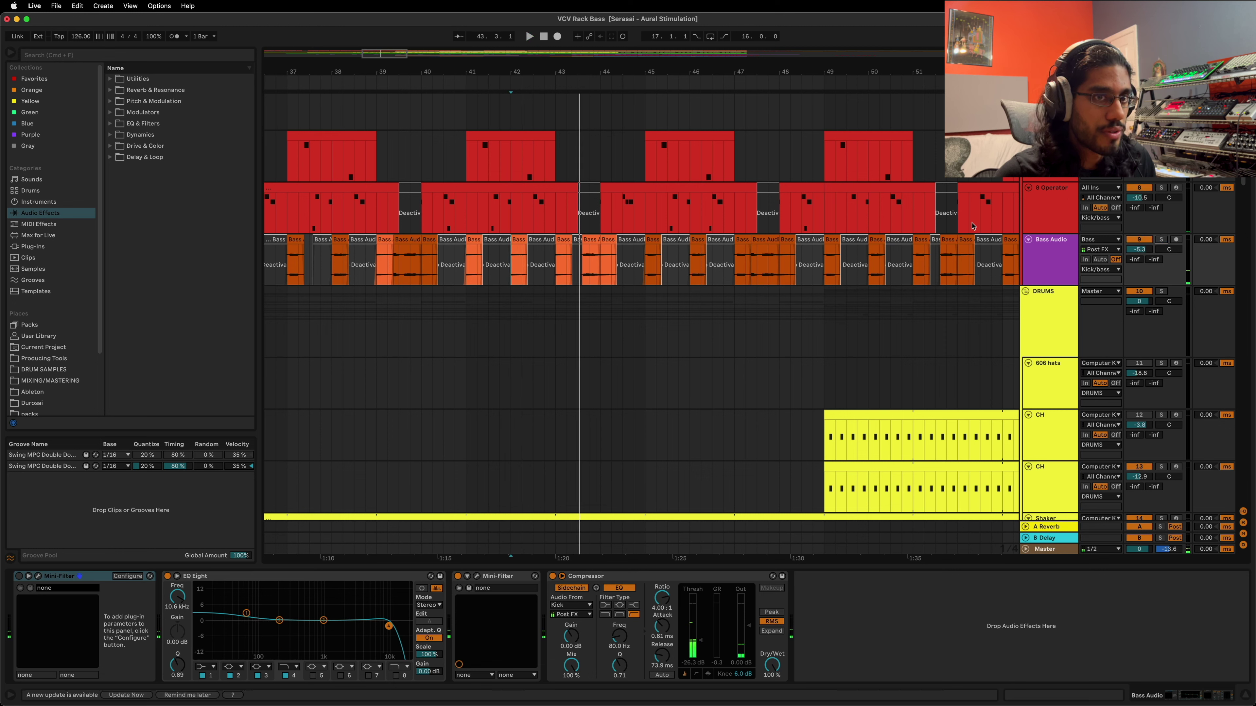
- Play all tracks together from bar 41, look over the arrangement at different scales, and stop with the 8-Operator insert marker at bar 81
{"action": "left_click", "coordinate": [466, 125]}
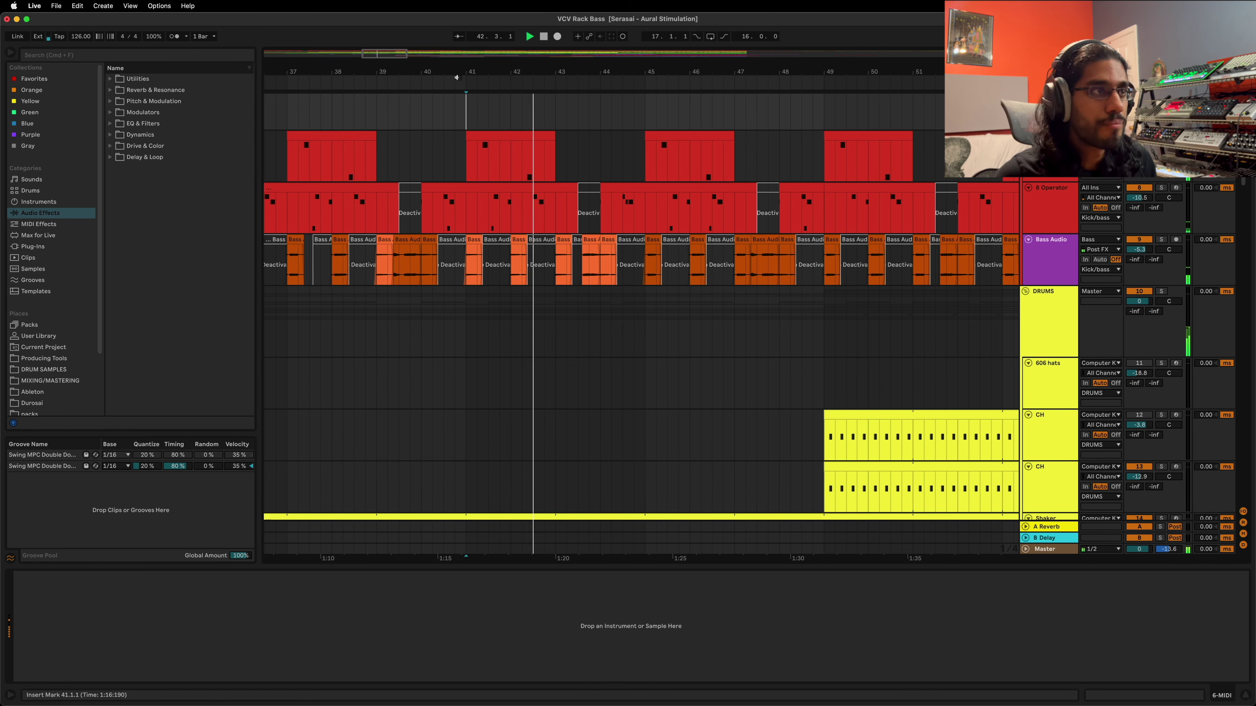
{"action": "left_click_drag", "start_coordinate": [383, 53], "coordinate": [410, 57]}
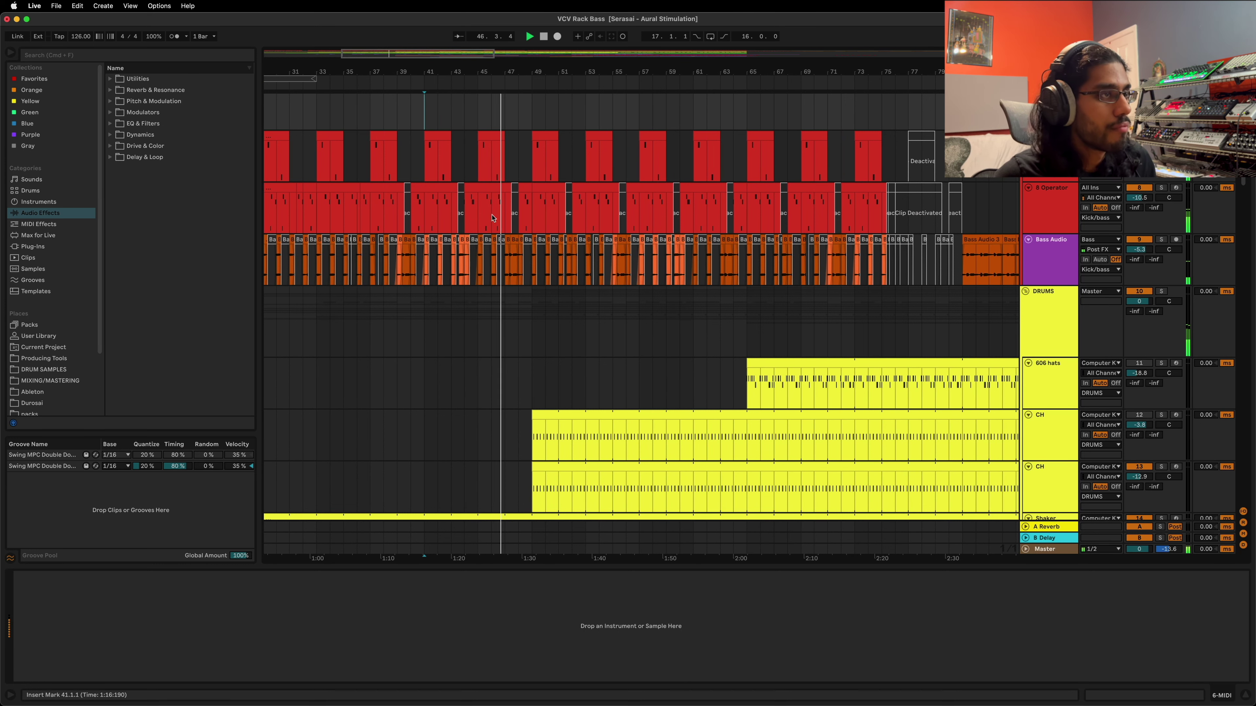
{"action": "left_click_drag", "start_coordinate": [482, 72], "coordinate": [482, 34]}
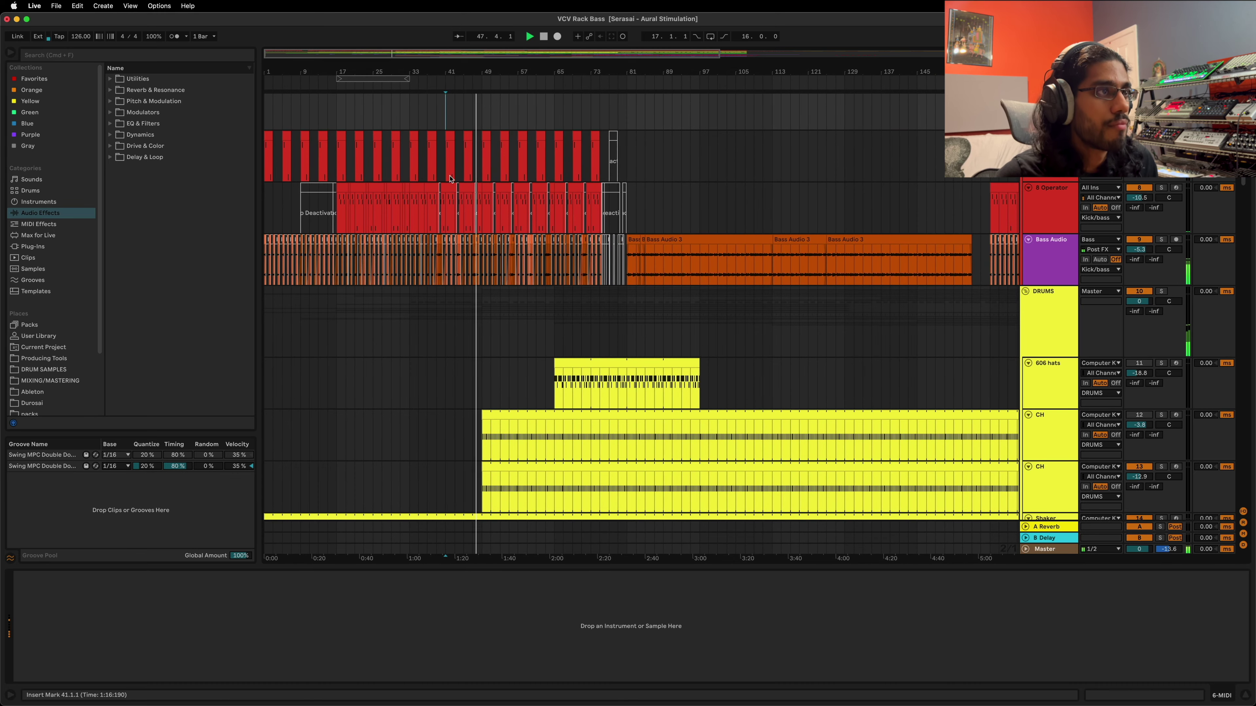
{"action": "key", "text": "plus"}
{"action": "key", "text": "plus"}
{"action": "key", "text": "plus"}
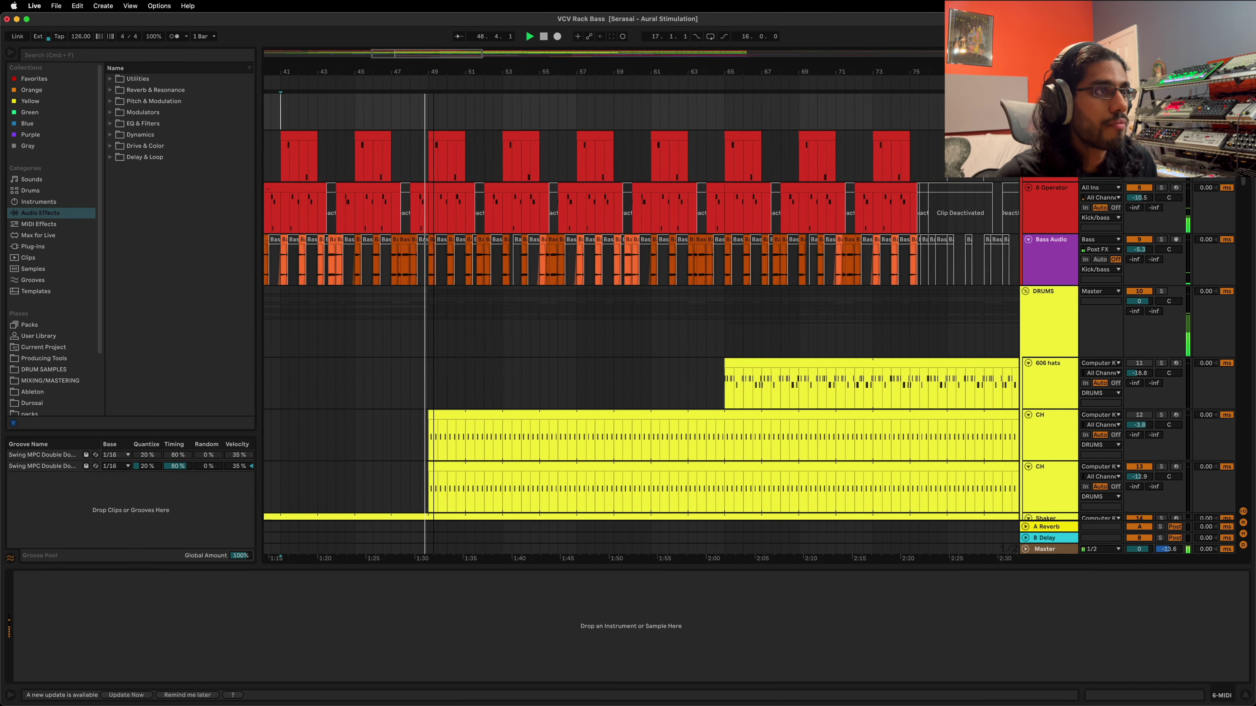
{"action": "key", "text": "minus"}
{"action": "key", "text": "minus"}
{"action": "key", "text": "minus"}
{"action": "key", "text": "minus"}
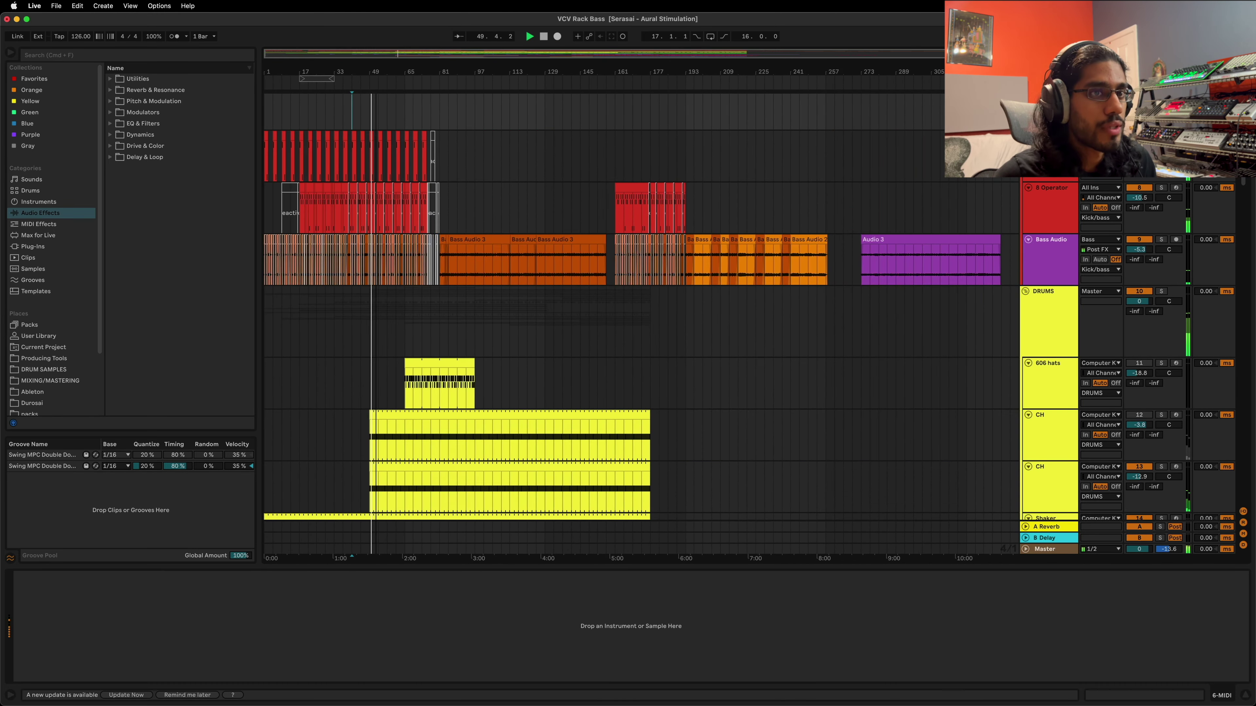
{"action": "left_click", "coordinate": [439, 220]}
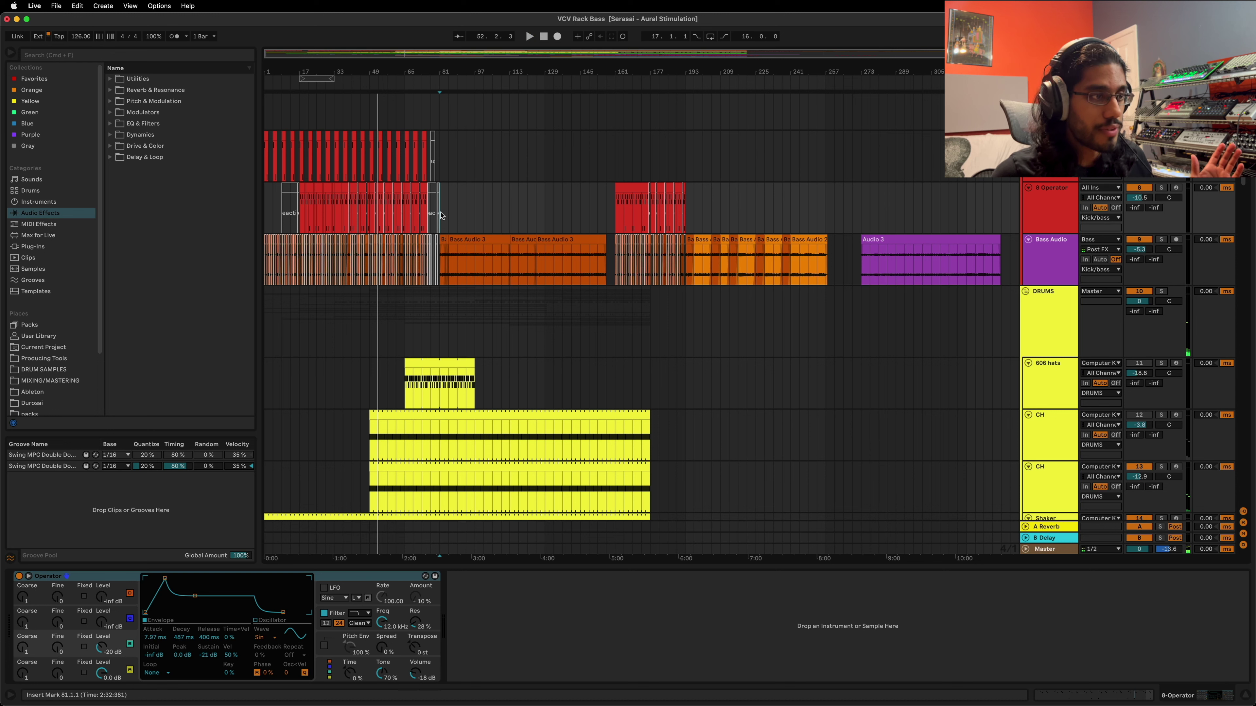
- Show the device chains of the Bass Audio, Sin bass and 8-Operator tracks by selecting each one in turn
{"action": "left_click", "coordinate": [1046, 243]}
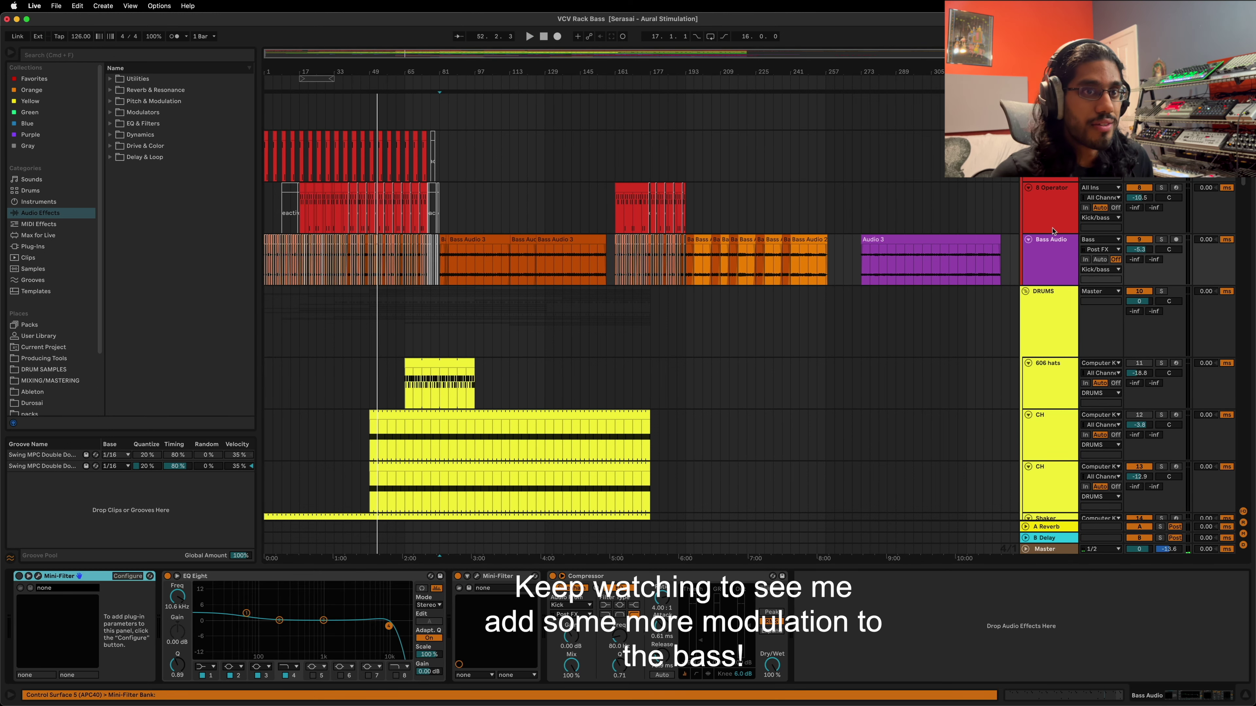
{"action": "left_click", "coordinate": [1047, 198]}
{"action": "left_click", "coordinate": [1047, 168]}
{"action": "scroll", "coordinate": [1017, 274], "scroll_direction": "up", "scroll_amount": 1}
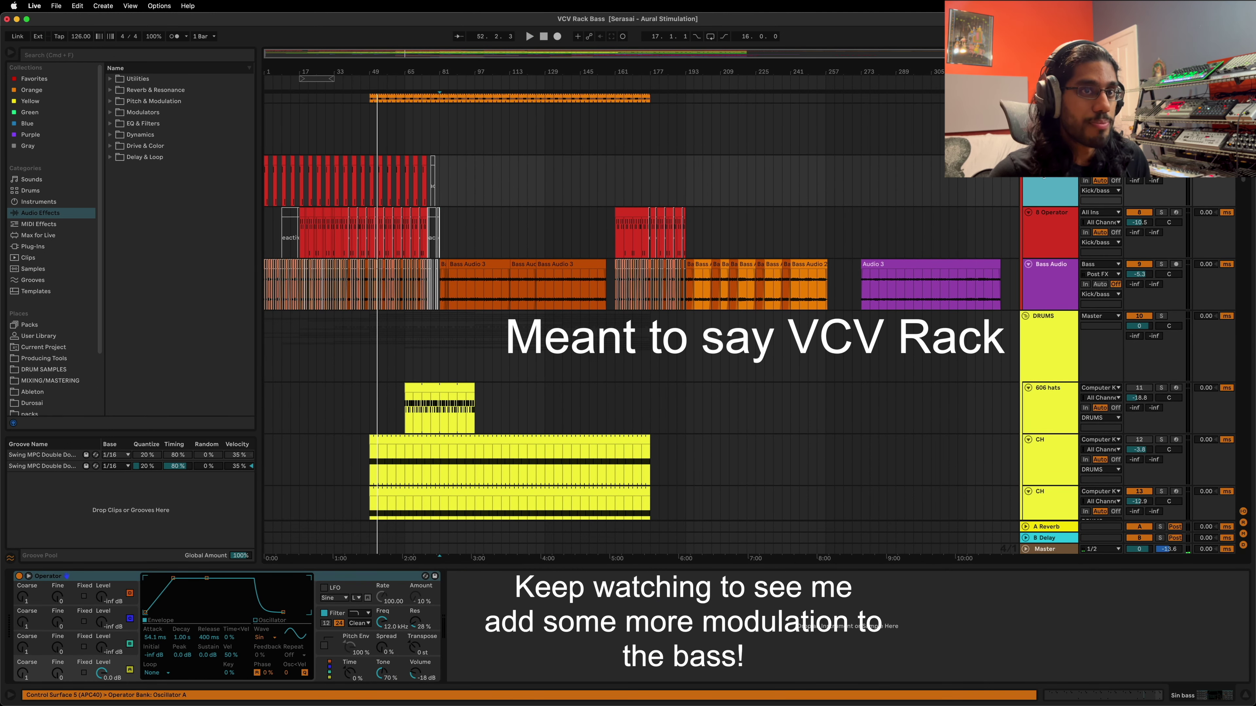
{"action": "left_click", "coordinate": [1050, 221]}
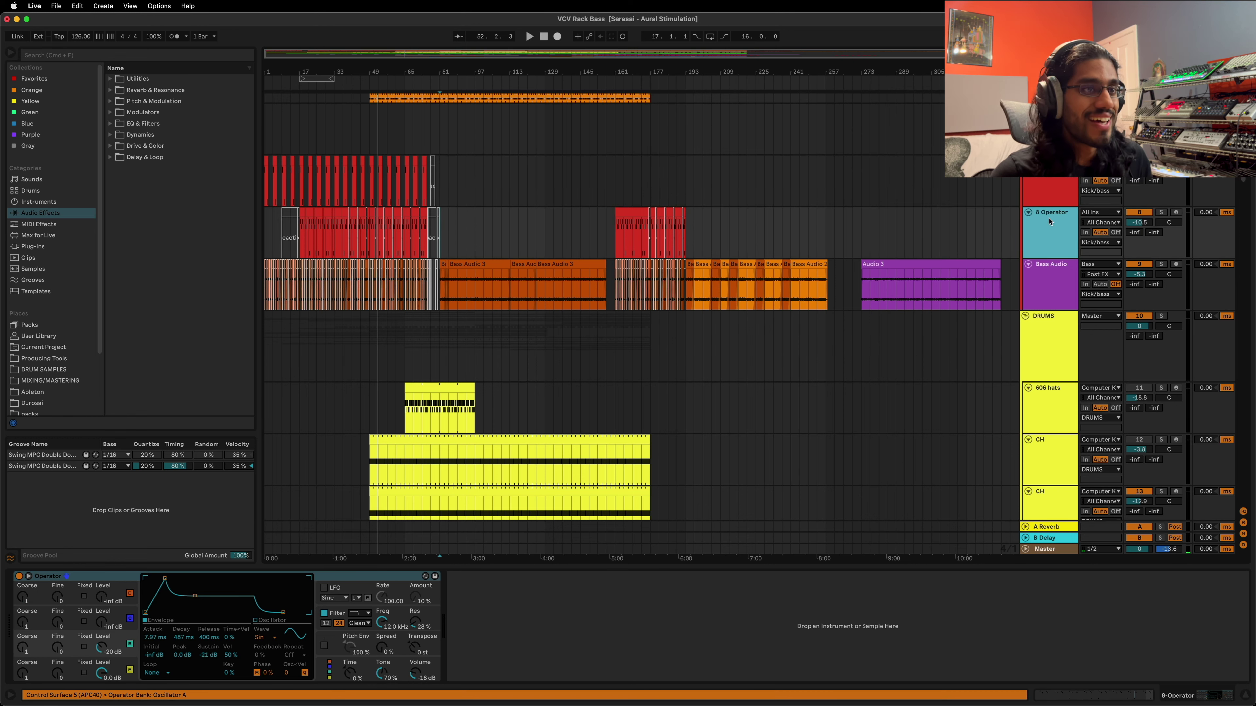
{"action": "left_click", "coordinate": [1051, 203]}
{"action": "scroll", "coordinate": [1027, 311], "scroll_direction": "up", "scroll_amount": 5}
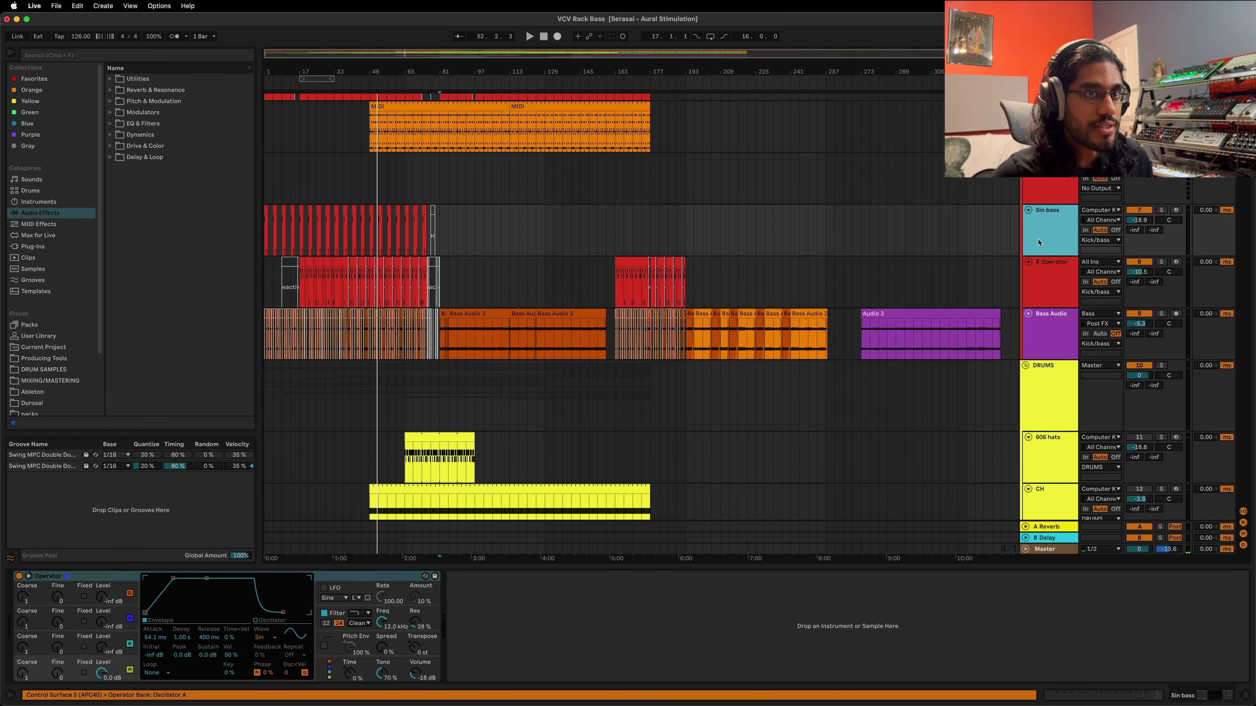
- Open the VCV Rack 2 plug-in window from the Bass track and arrange it so the whole patch is visible
{"action": "left_click", "coordinate": [1048, 237]}
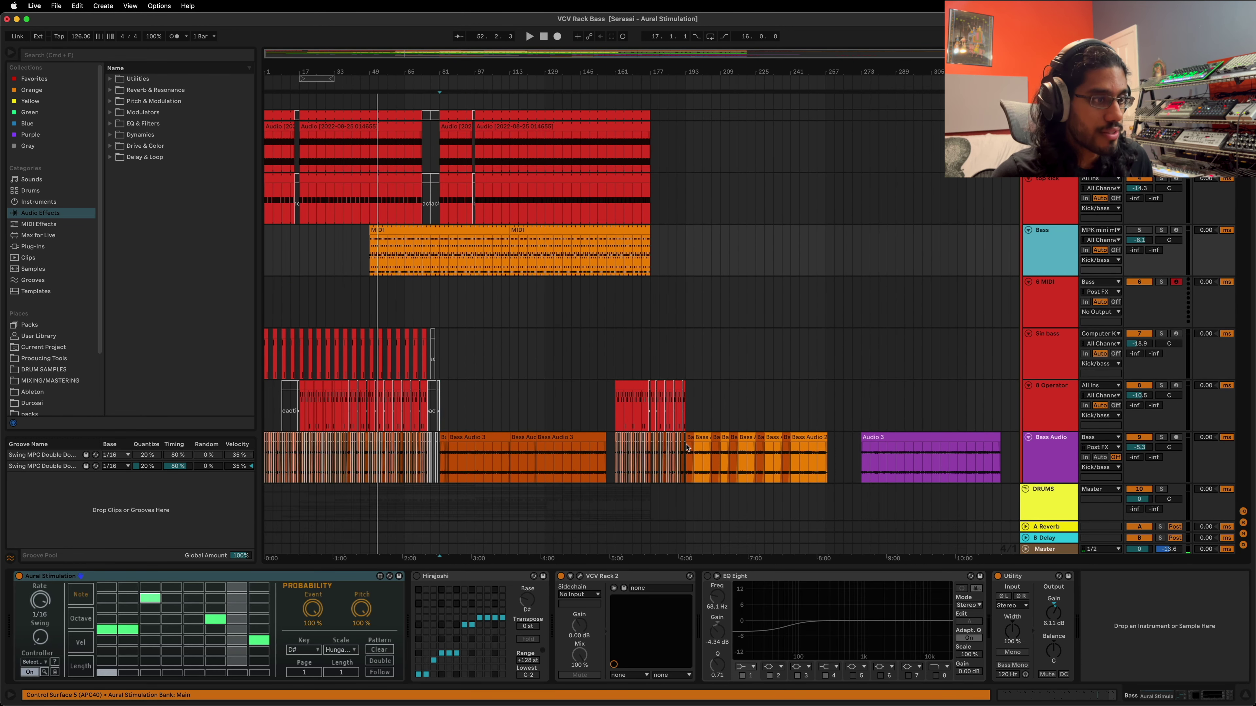
{"action": "left_click", "coordinate": [580, 576]}
{"action": "scroll", "coordinate": [401, 453], "scroll_direction": "down", "scroll_amount": 5}
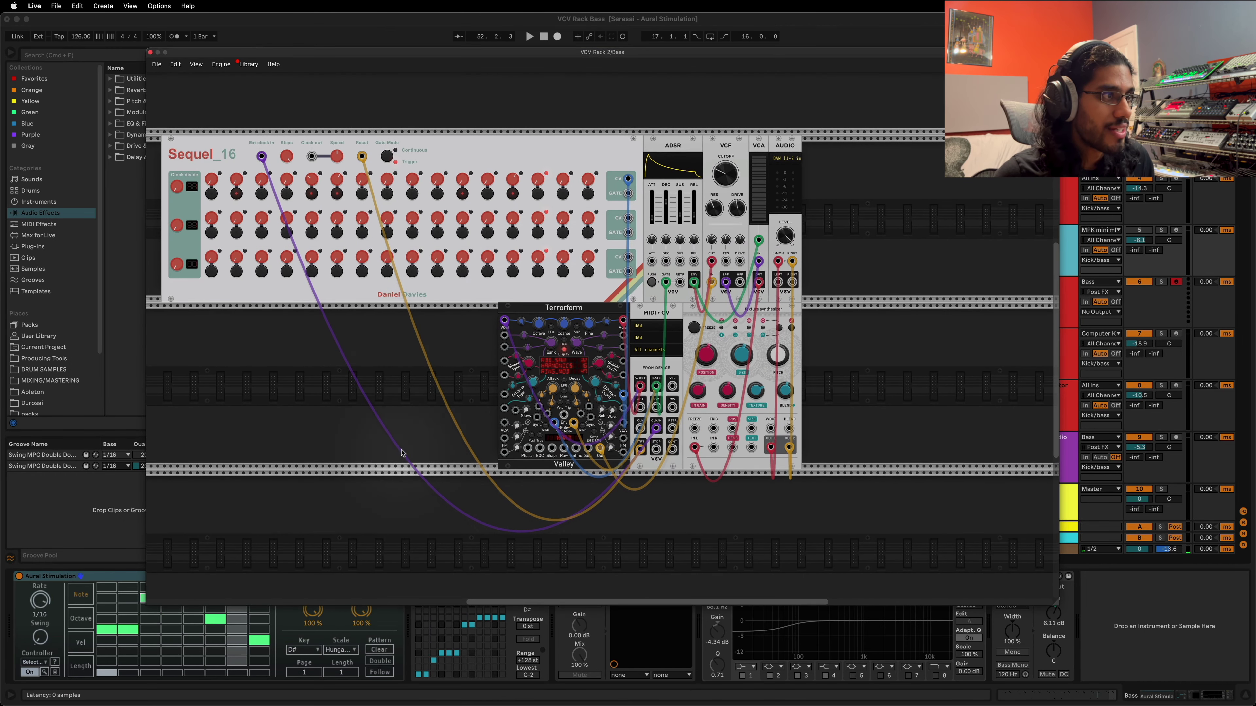
{"action": "scroll", "coordinate": [401, 453], "scroll_direction": "up", "scroll_amount": 2}
{"action": "scroll", "coordinate": [366, 425], "scroll_direction": "left", "scroll_amount": 3}
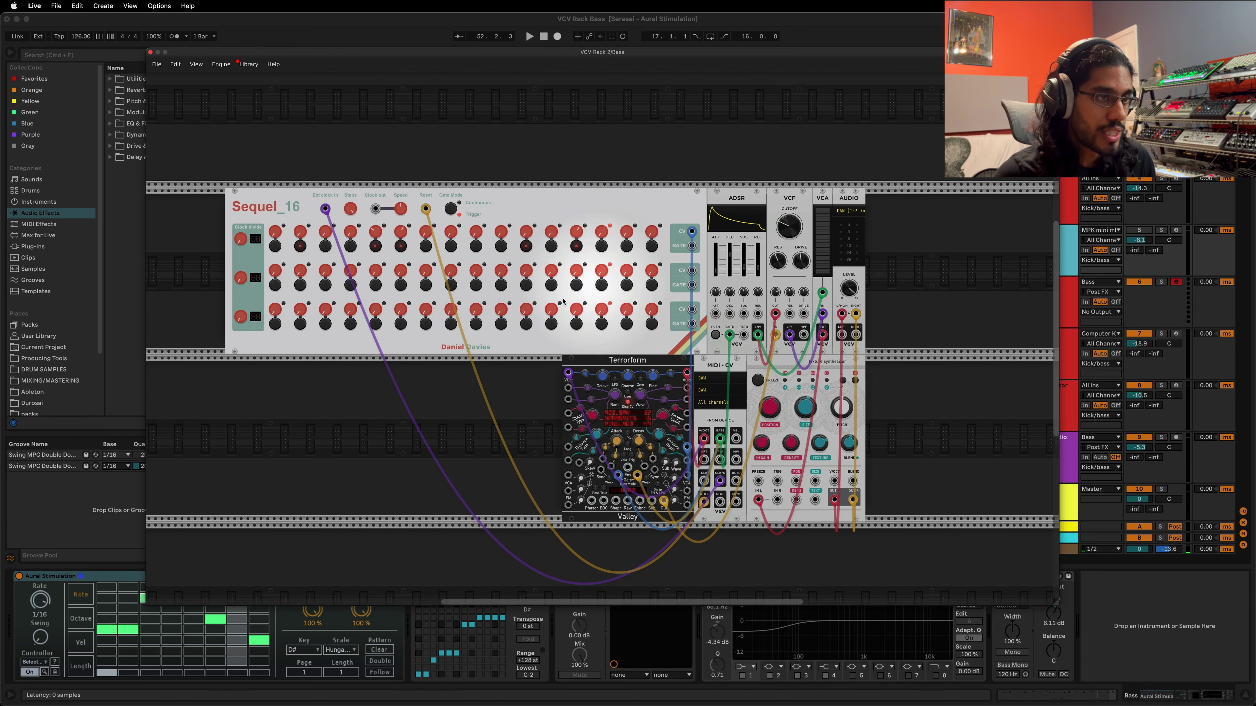
{"action": "left_click_drag", "start_coordinate": [678, 52], "coordinate": [640, 79]}
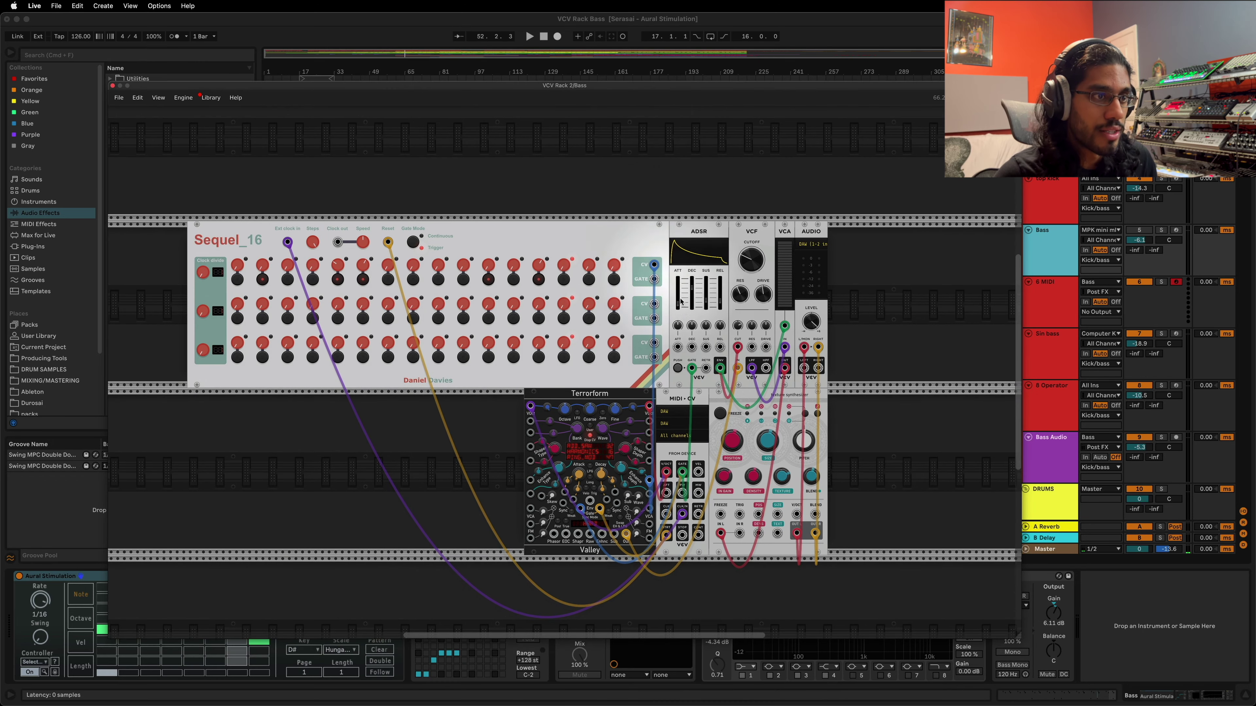
- Patch Sequel_16's second-row CV output into Terrorform's Shape Depth CV input and toggle the second-row gates at steps 3, 12, 14 and 15
{"action": "left_click_drag", "start_coordinate": [654, 304], "coordinate": [637, 444]}
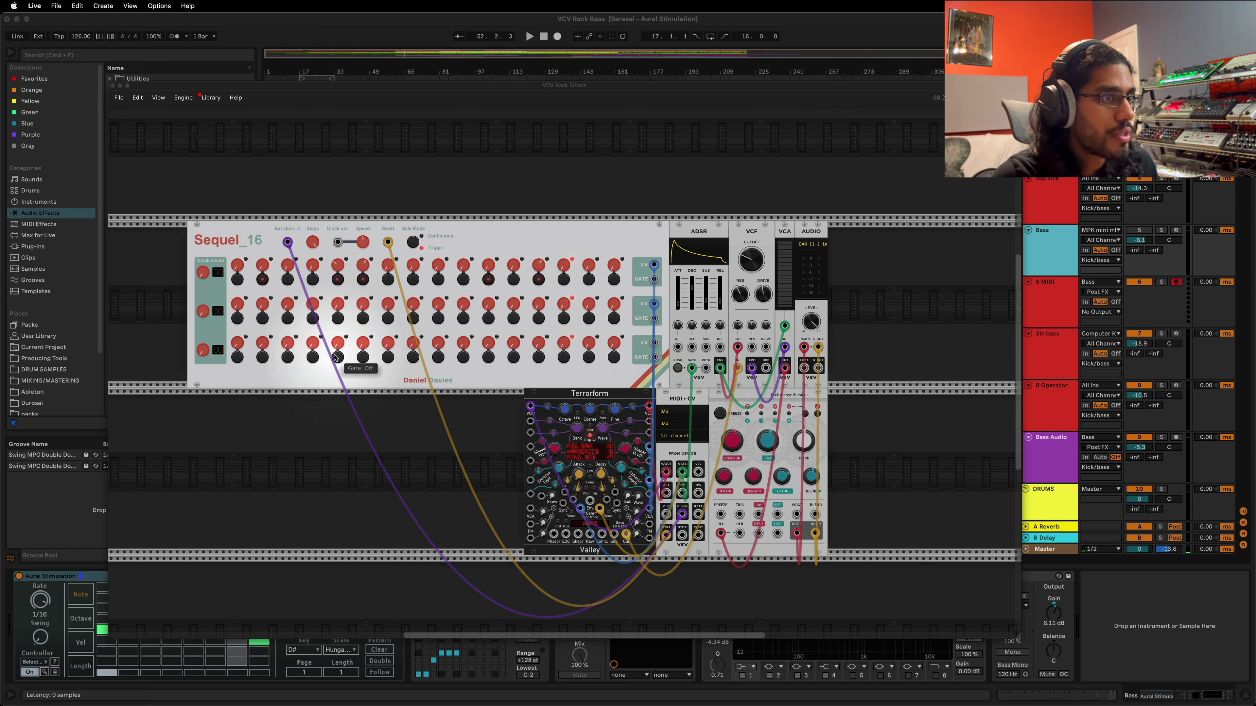
{"action": "left_click", "coordinate": [287, 318]}
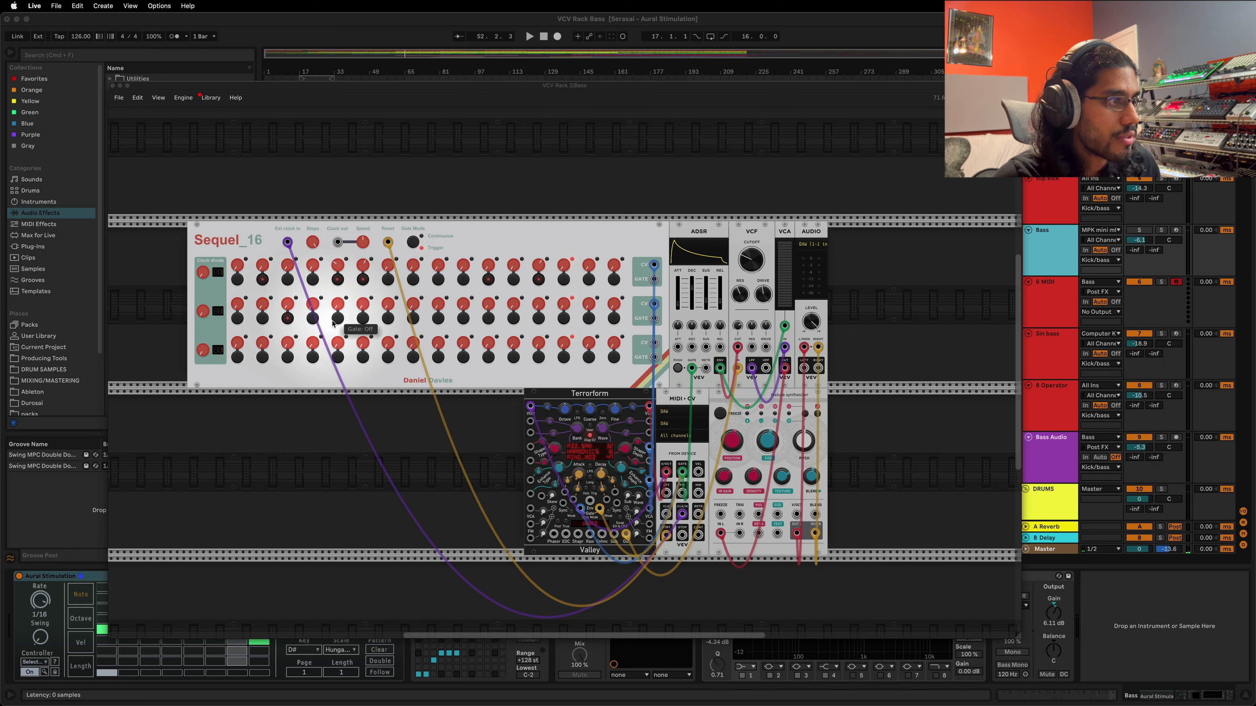
{"action": "left_click", "coordinate": [514, 318]}
{"action": "left_click", "coordinate": [563, 318]}
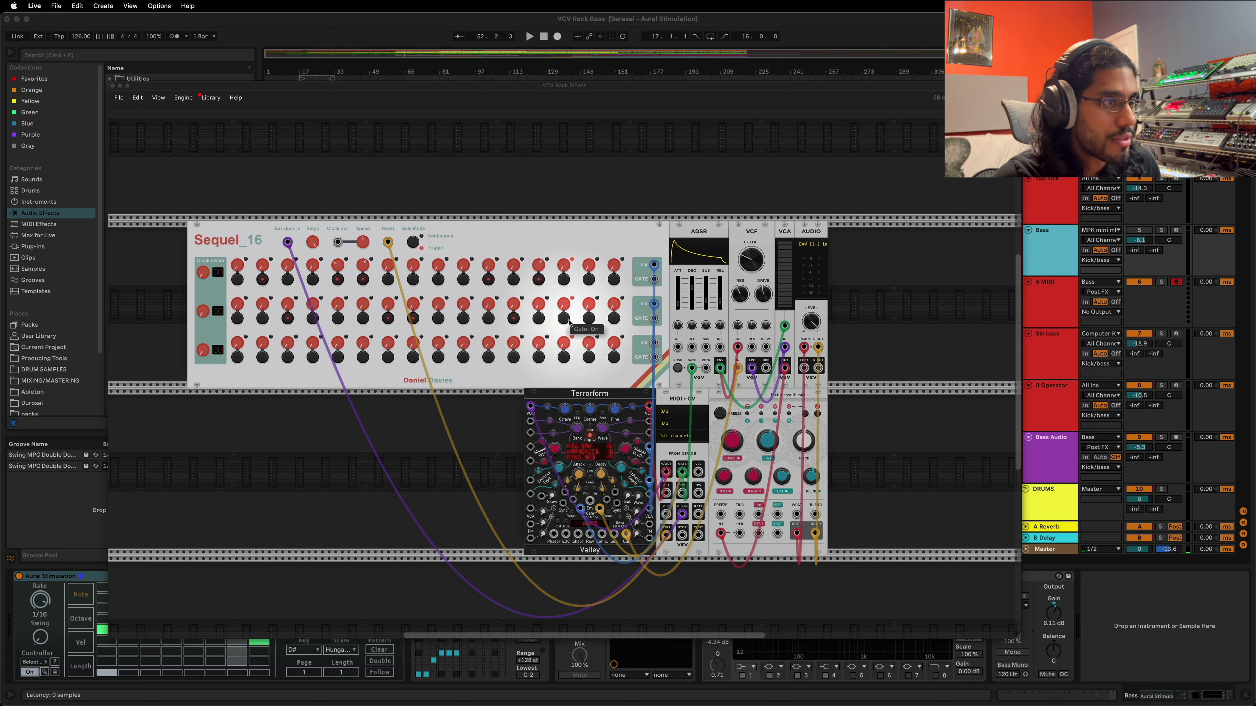
{"action": "left_click", "coordinate": [589, 318]}
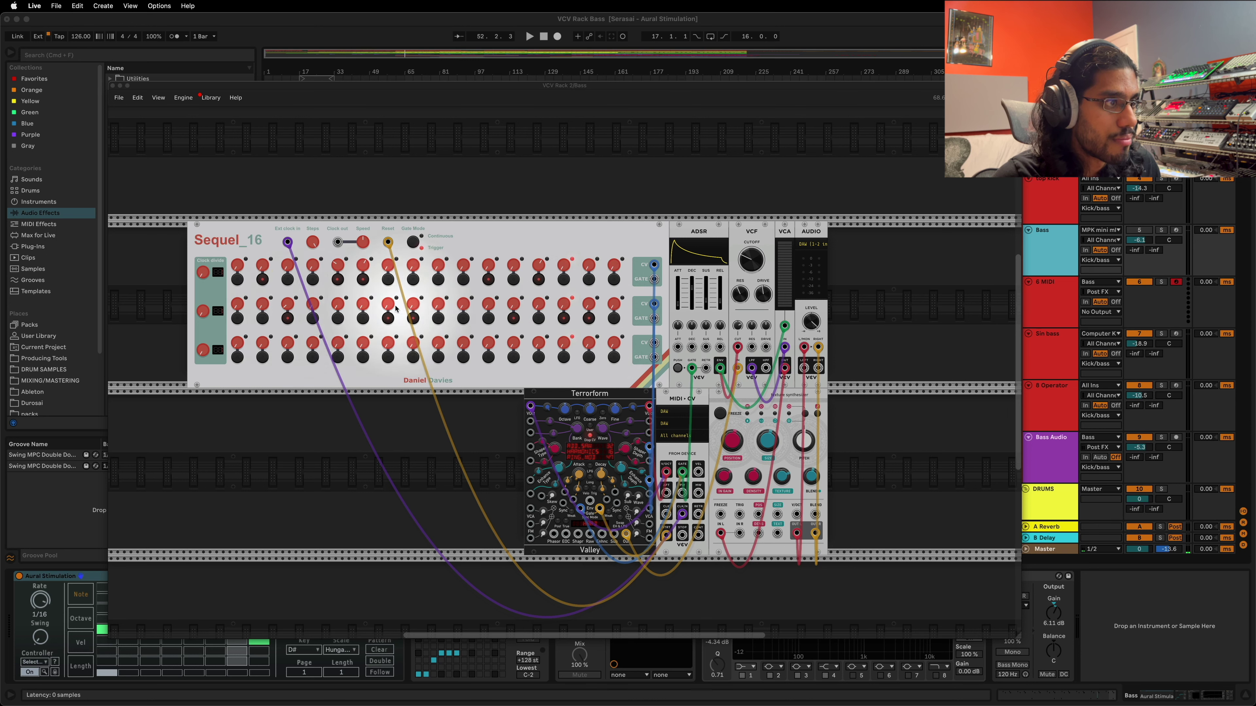
- Vary Sequel_16's second-row CV values around steps 7 and 12 and switch on the gate at step 8
{"action": "left_click_drag", "start_coordinate": [389, 304], "coordinate": [413, 284]}
{"action": "left_click", "coordinate": [413, 318]}
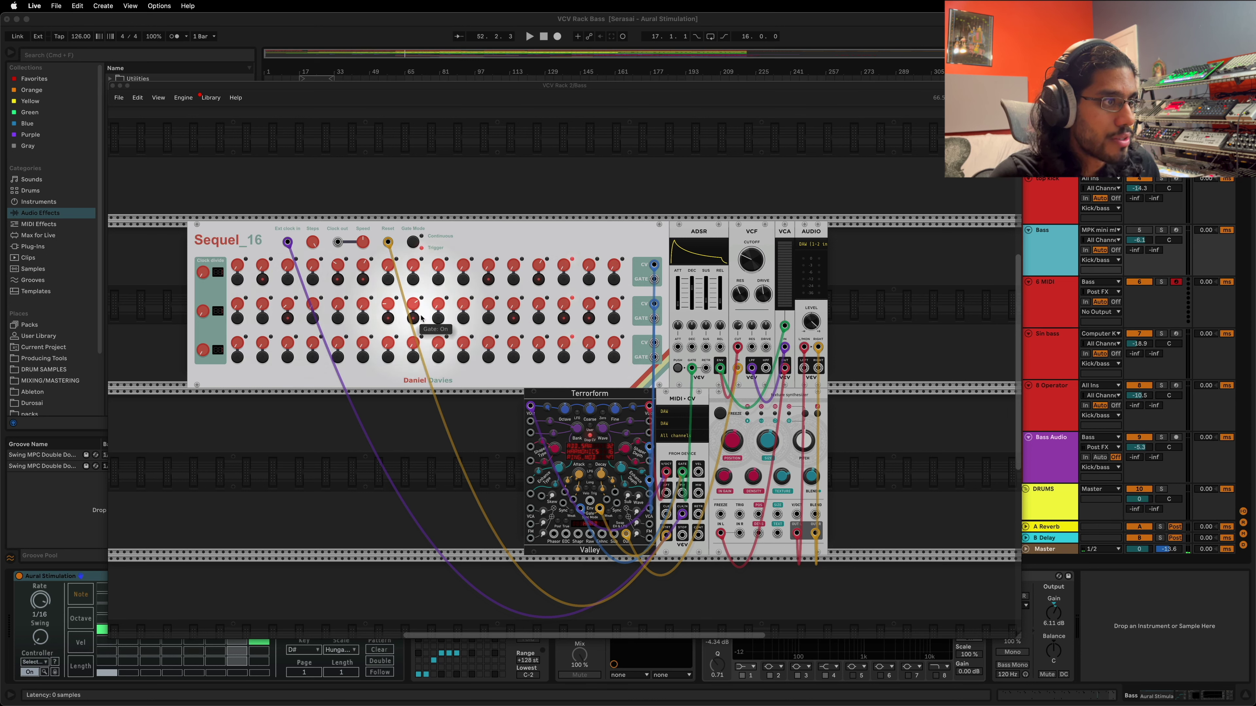
{"action": "left_click_drag", "start_coordinate": [514, 304], "coordinate": [588, 306]}
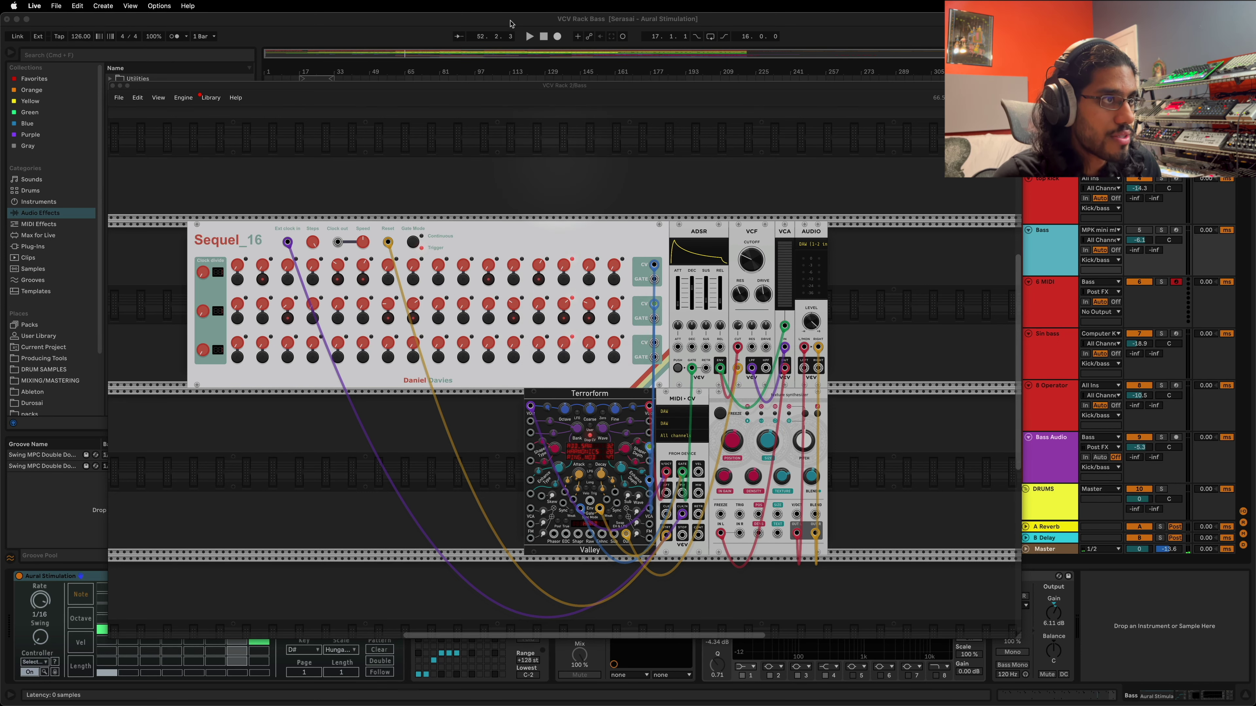
- Move the VCV Rack window off the tracks, activate the Bass track, mute Bass Audio and play from bar 97
{"action": "left_click_drag", "start_coordinate": [516, 85], "coordinate": [534, 254]}
{"action": "left_click", "coordinate": [453, 225]}
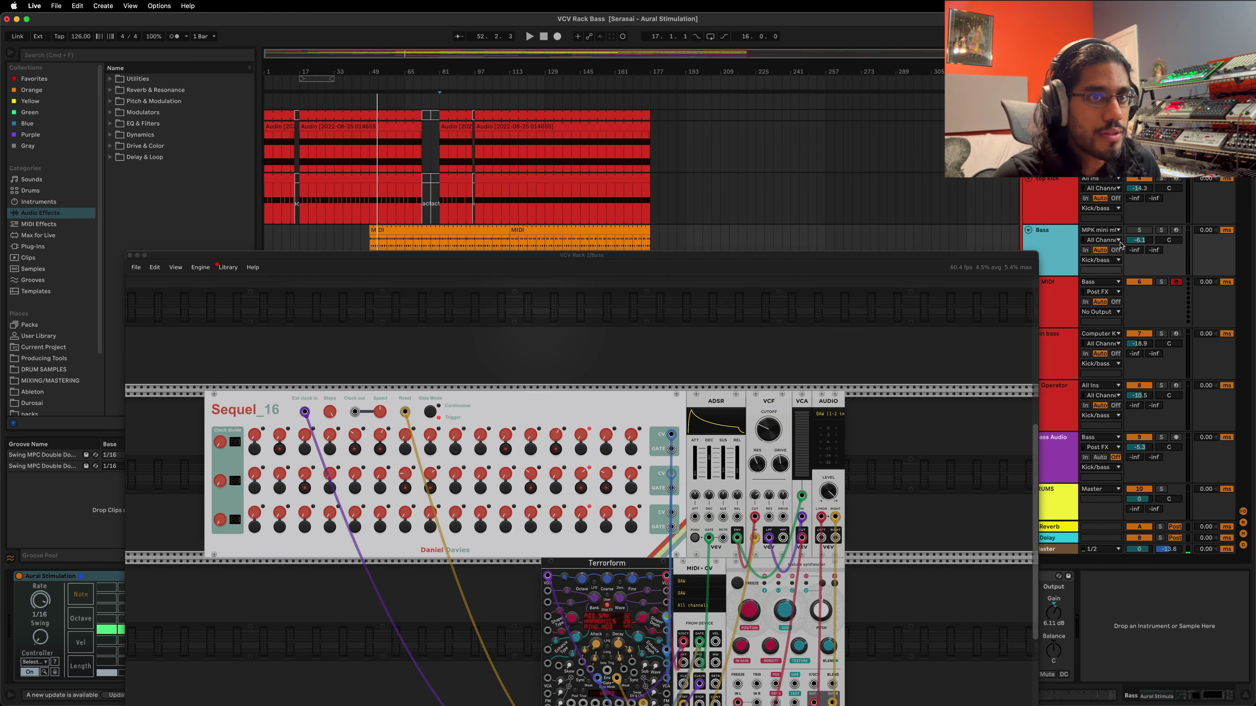
{"action": "left_click", "coordinate": [1138, 229]}
{"action": "scroll", "coordinate": [1132, 352], "scroll_direction": "down", "scroll_amount": 1}
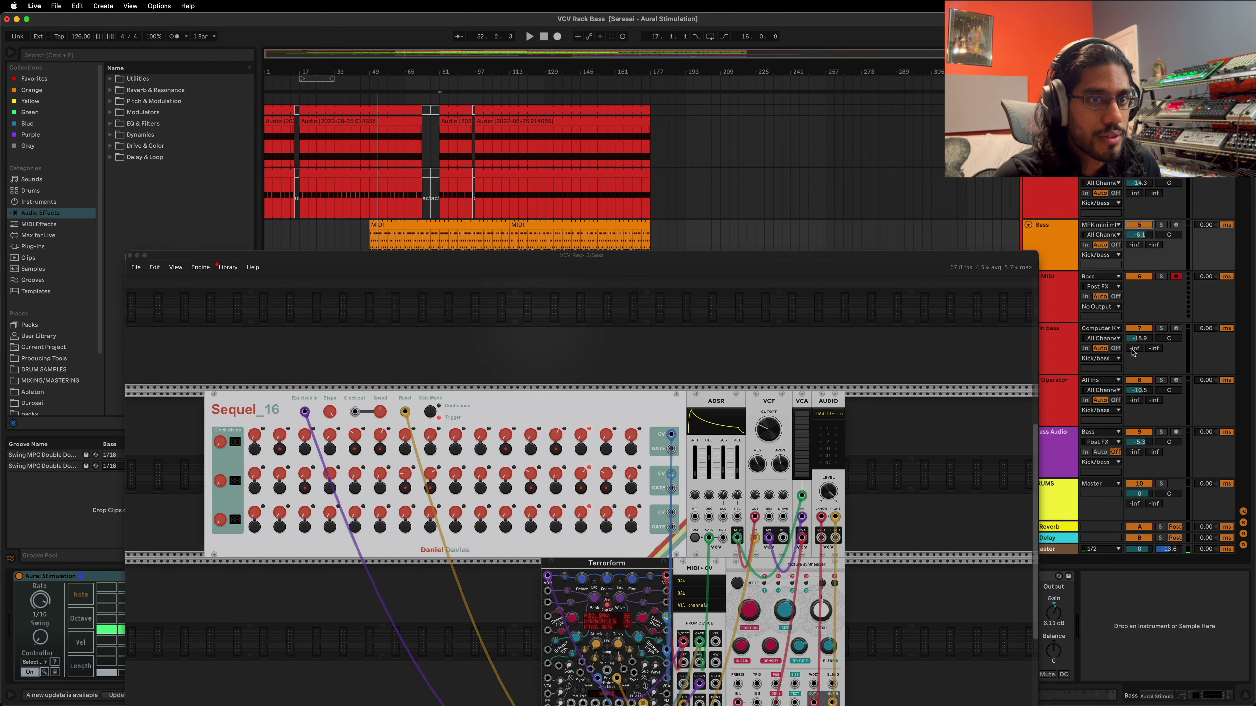
{"action": "left_click", "coordinate": [1135, 433]}
{"action": "left_click", "coordinate": [476, 199]}
{"action": "key", "text": "space"}
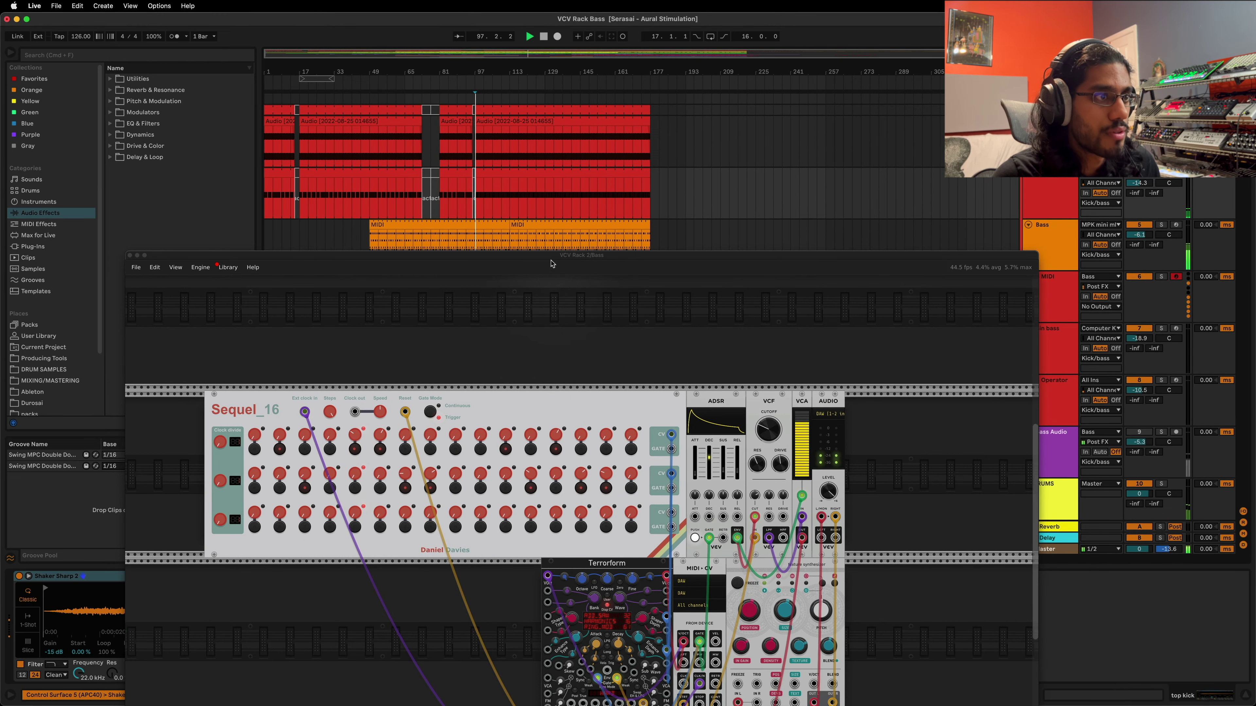
- Bring the whole patch back into view, set Terrorform's Shape Depth CV attenuator 1 to about -0.35 and replay from bar 97
{"action": "left_click_drag", "start_coordinate": [552, 263], "coordinate": [541, 123]}
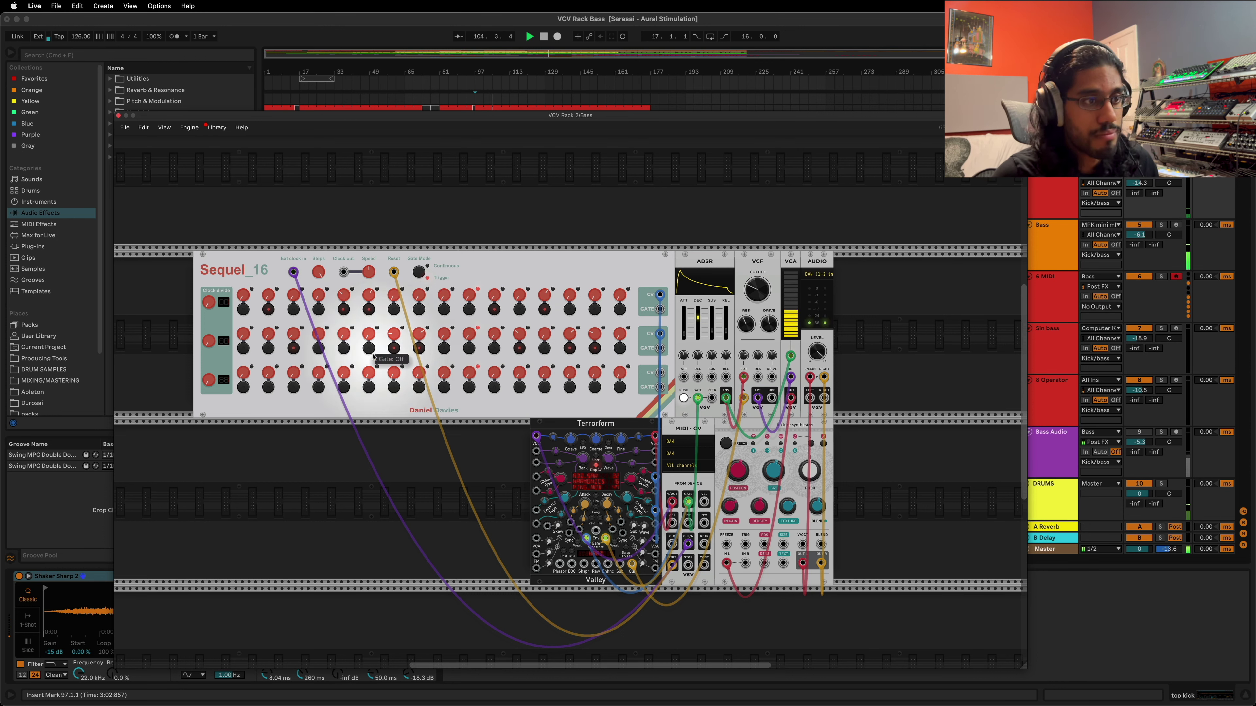
{"action": "left_click_drag", "start_coordinate": [655, 477], "coordinate": [655, 492]}
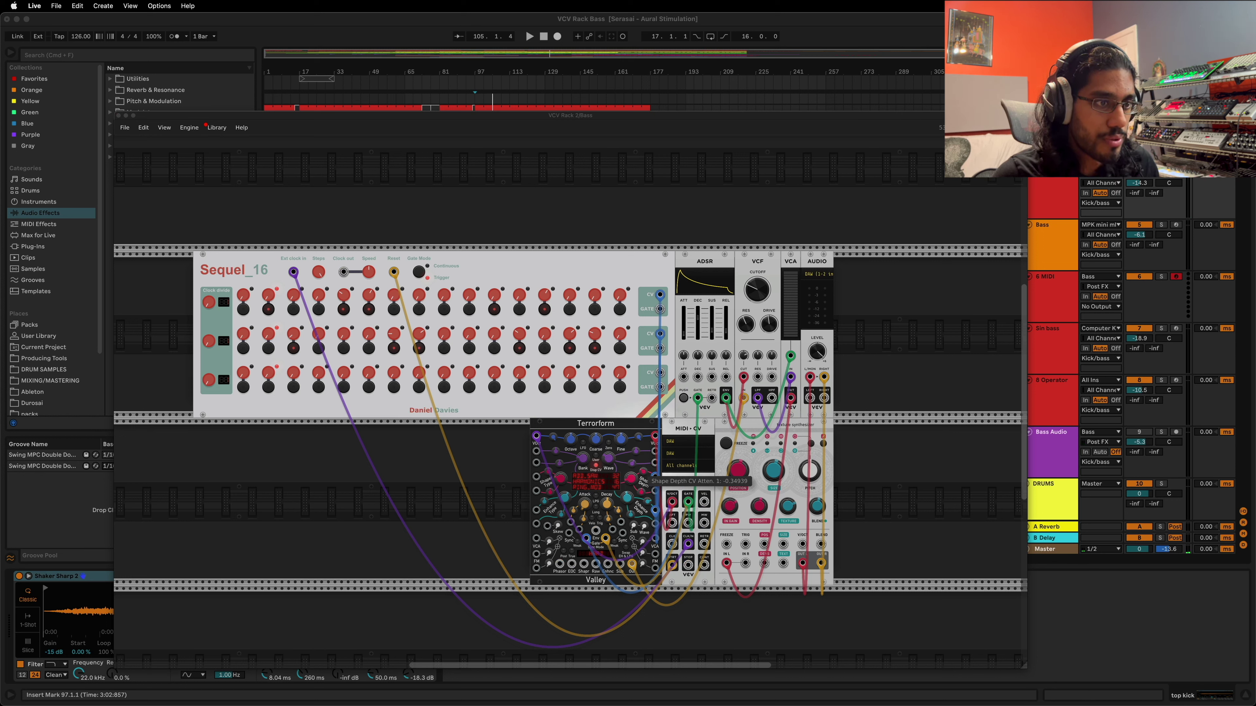
{"action": "left_click", "coordinate": [483, 101]}
{"action": "key", "text": "space"}
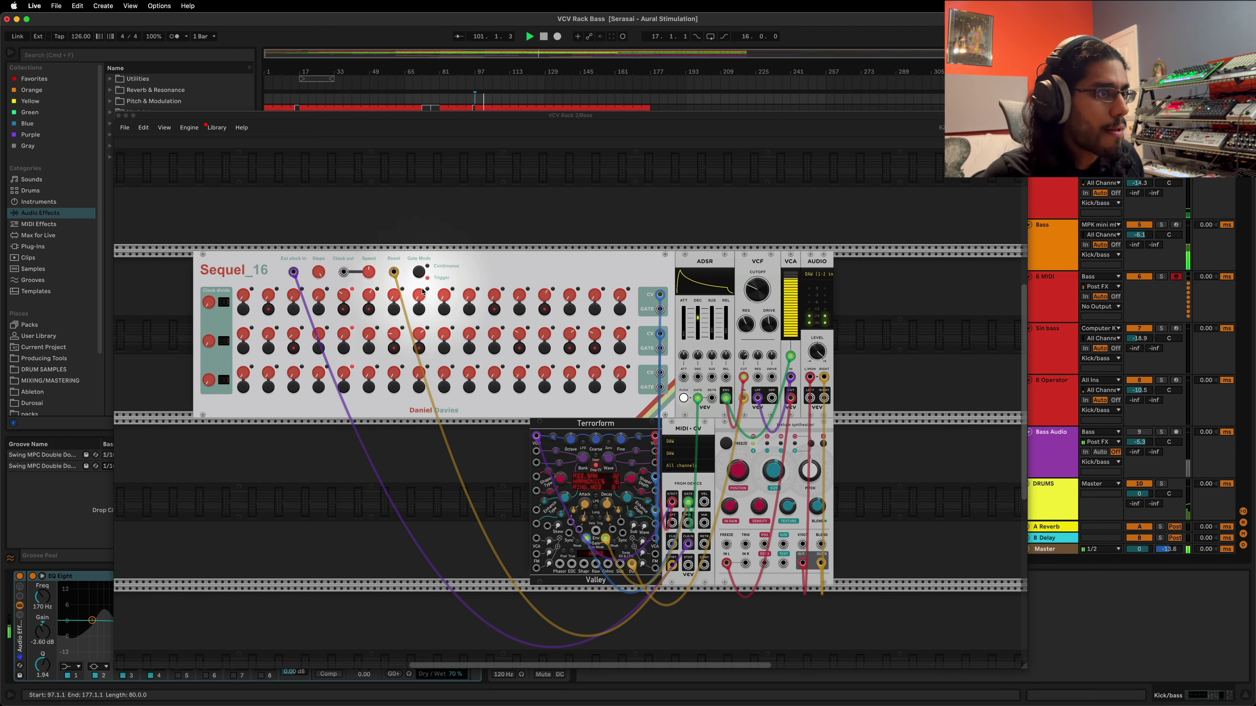
- Stop playback and check the step count set on Sequel_16
{"action": "left_click", "coordinate": [317, 271]}
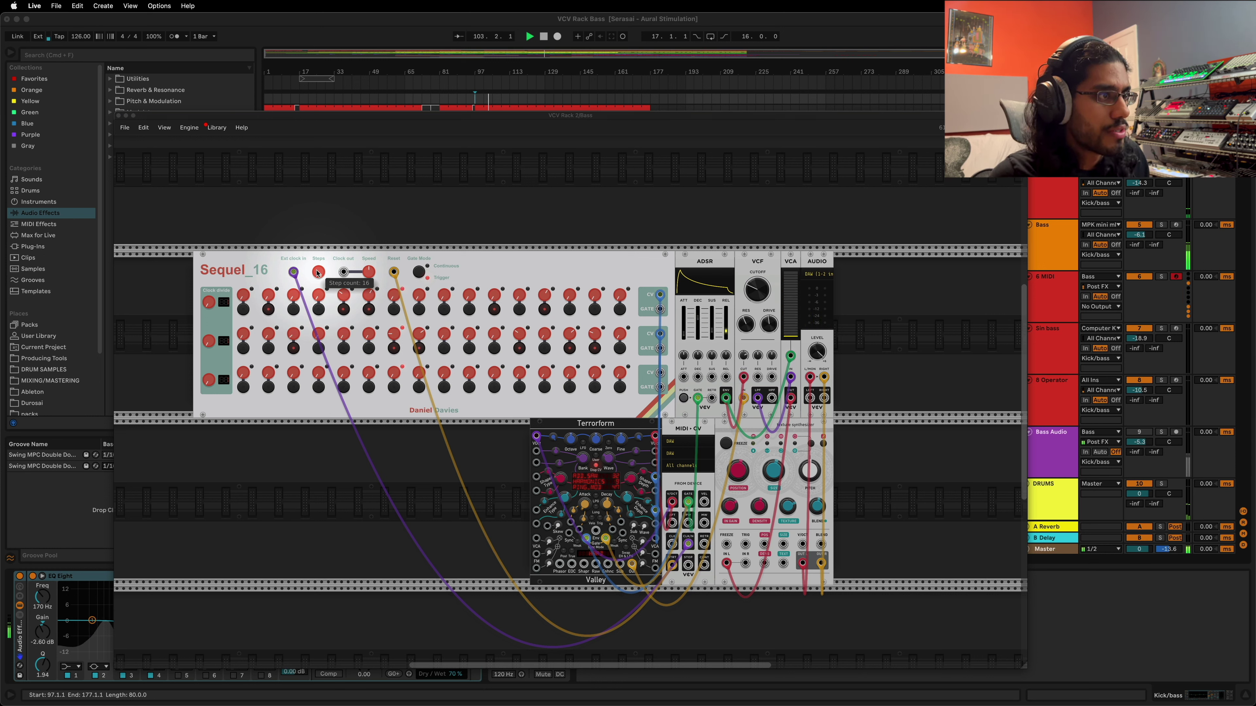
{"action": "left_click", "coordinate": [569, 88]}
{"action": "key", "text": "space"}
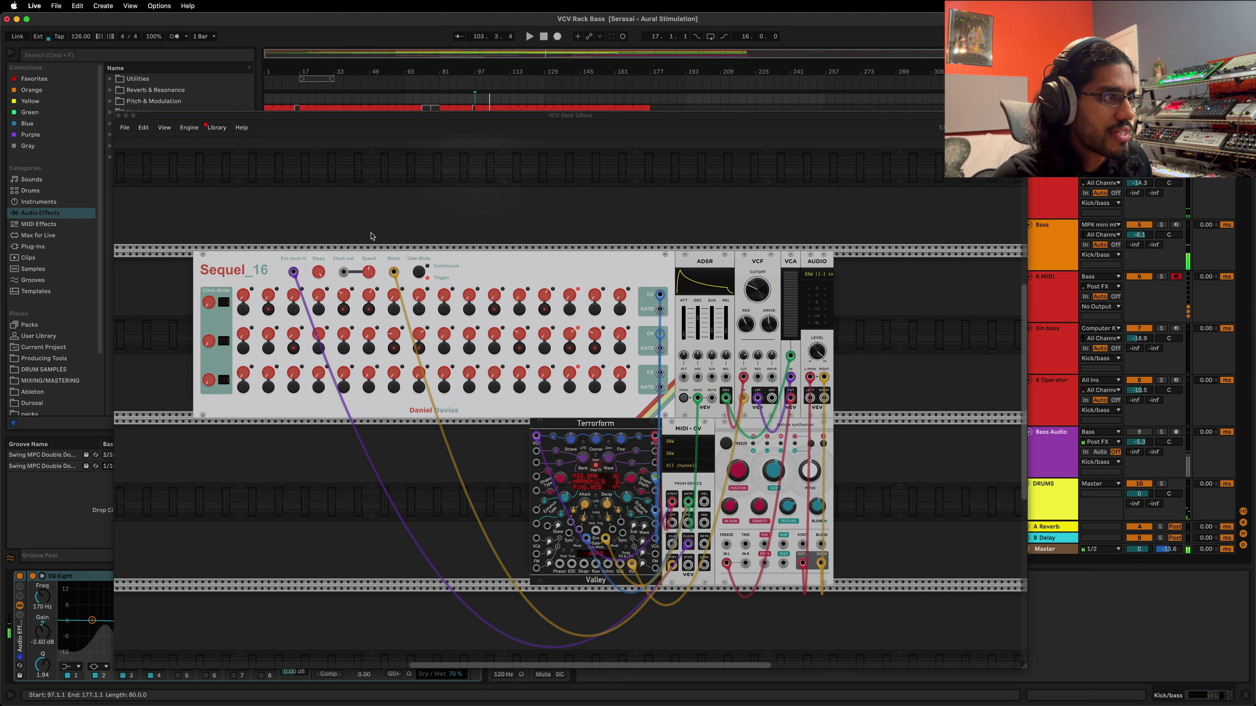
{"action": "left_click", "coordinate": [317, 274]}
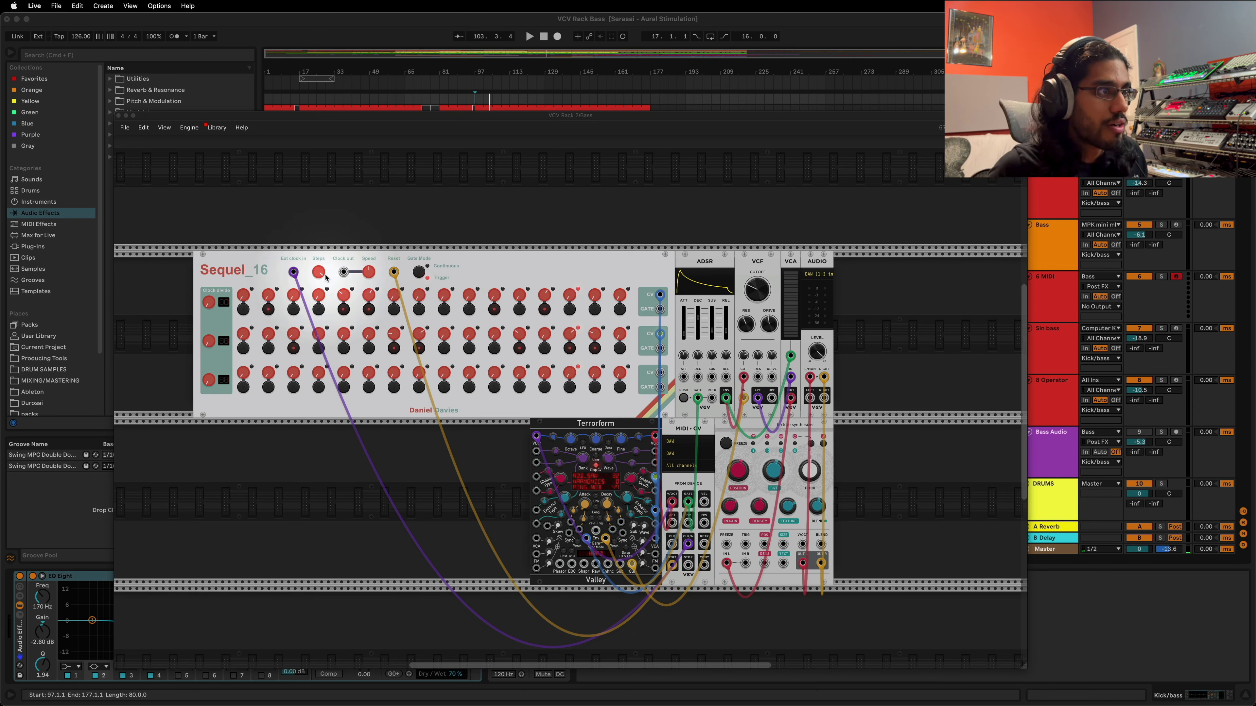
- Replay from bar 97 and adjust Terrorform's Enhance Depth to about 0.36
{"action": "left_click", "coordinate": [472, 100]}
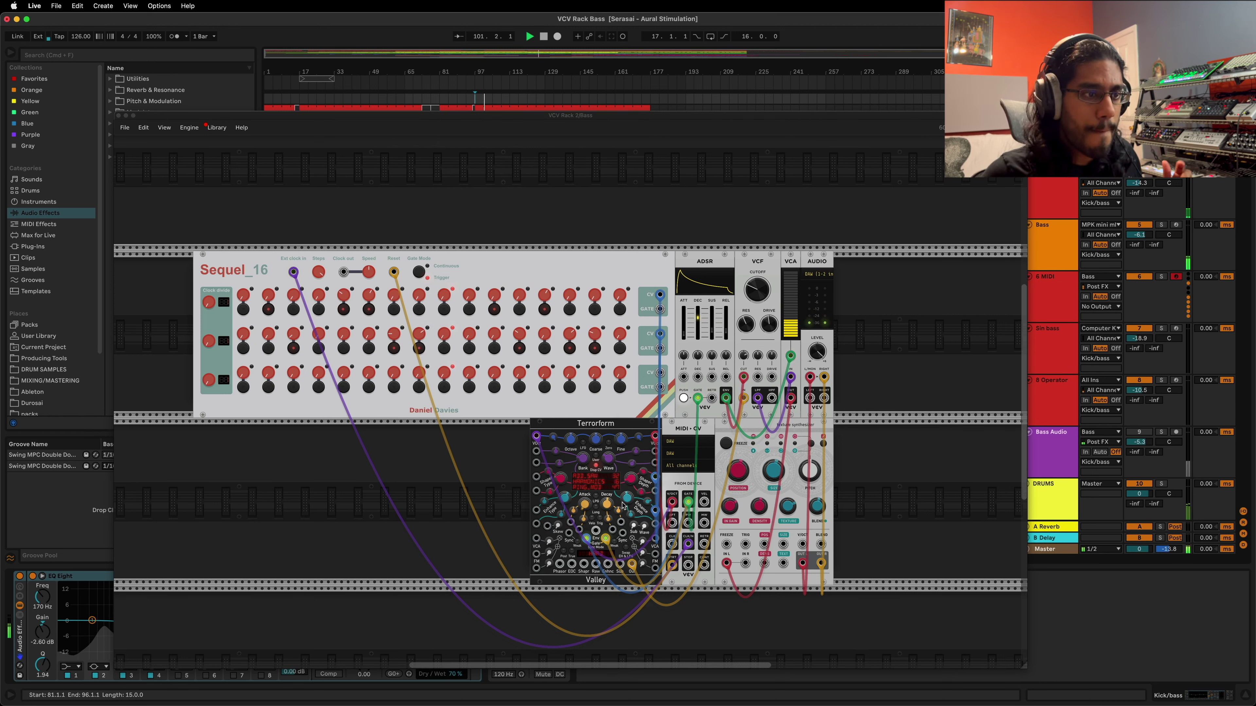
{"action": "left_click_drag", "start_coordinate": [628, 500], "coordinate": [629, 504]}
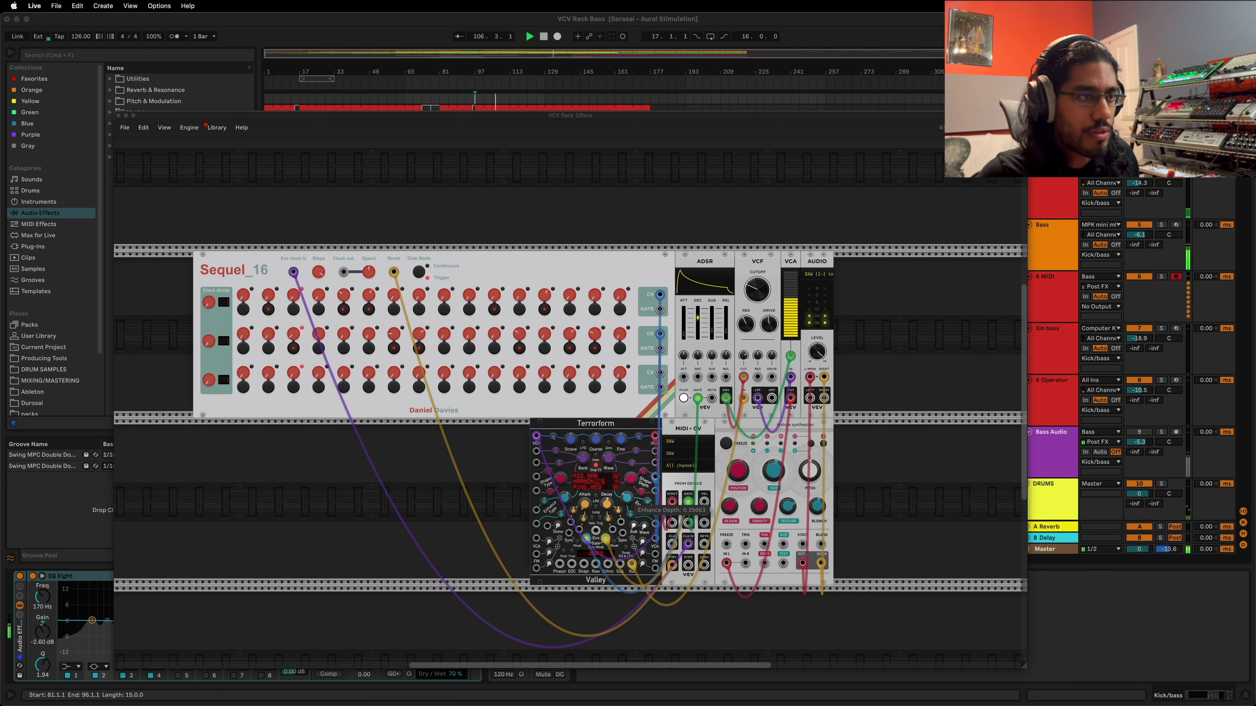
{"action": "left_click_drag", "start_coordinate": [629, 499], "coordinate": [629, 501]}
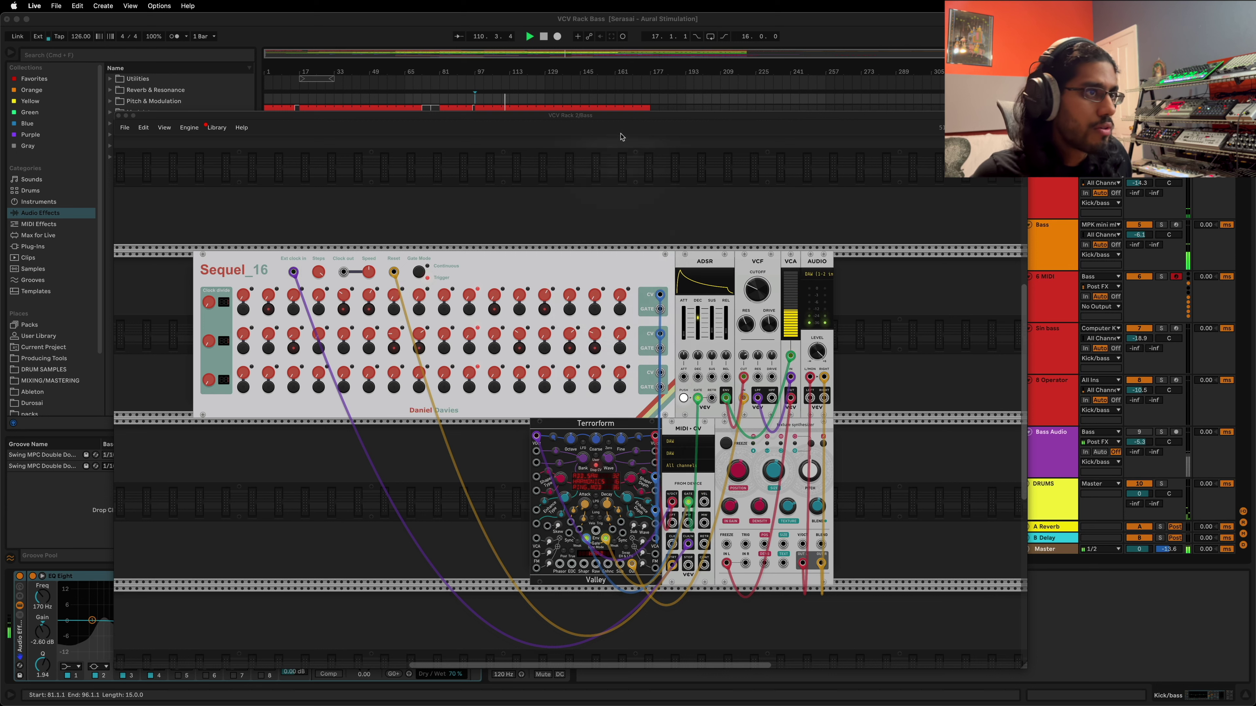
- Place the arrangement's insert mark at bar 105, stop playback and shift the VCV Rack window slightly over the arrangement
{"action": "left_click", "coordinate": [497, 103]}
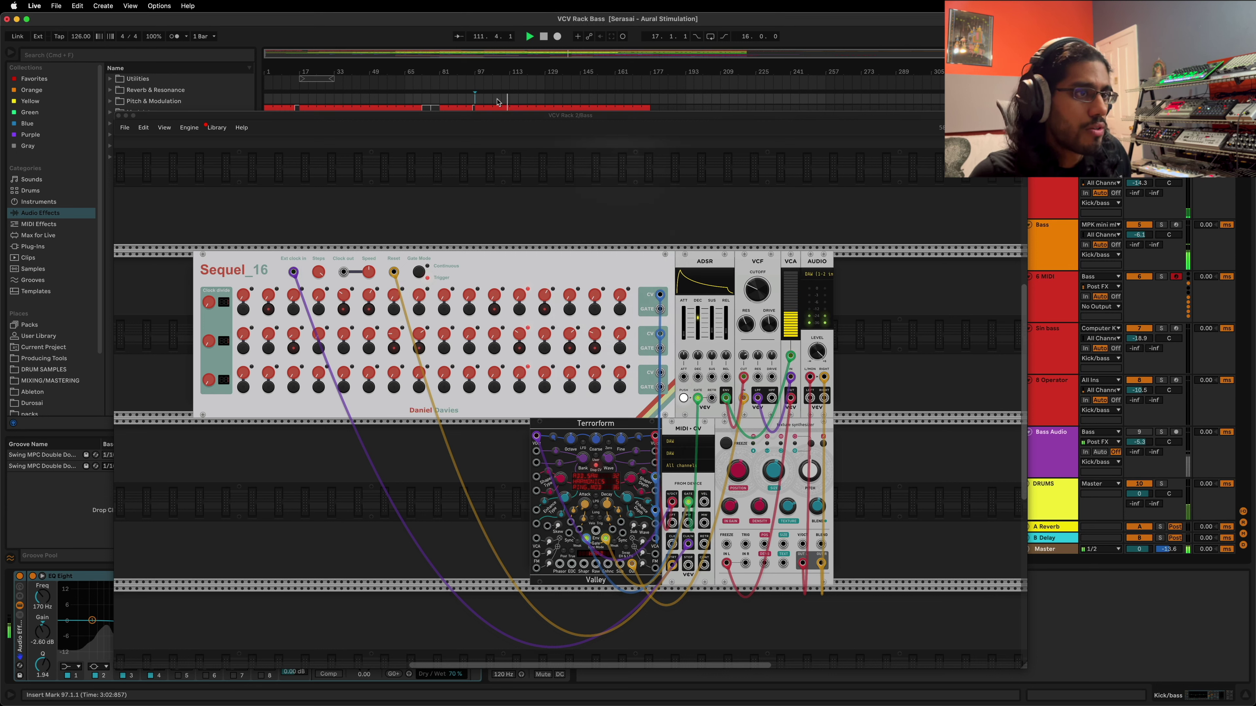
{"action": "left_click", "coordinate": [499, 104]}
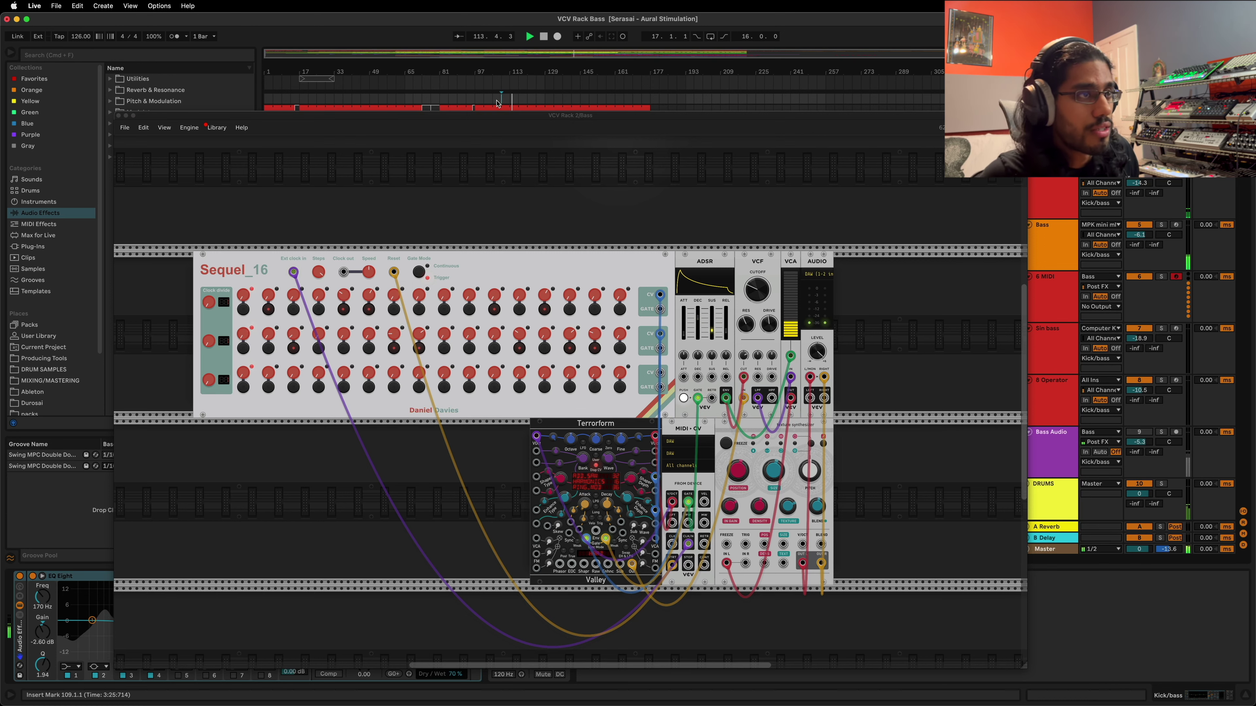
{"action": "left_click", "coordinate": [493, 104]}
{"action": "key", "text": "space"}
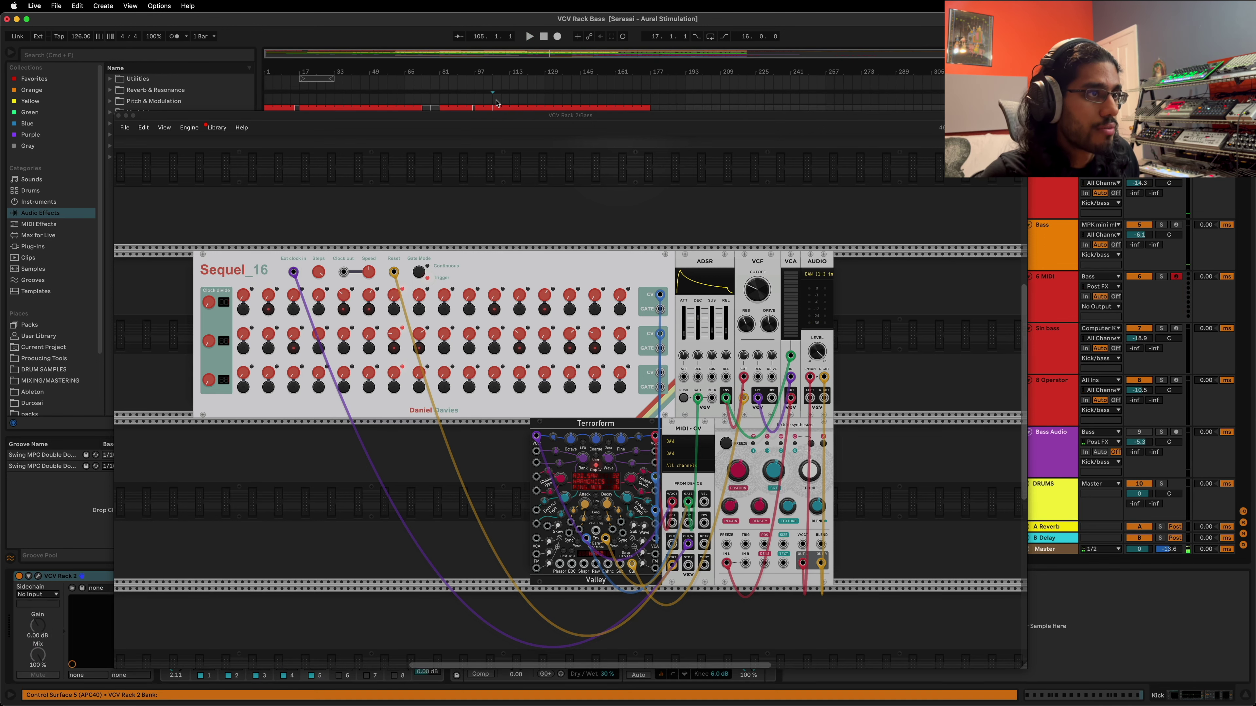
{"action": "left_click", "coordinate": [500, 117]}
{"action": "left_click_drag", "start_coordinate": [499, 119], "coordinate": [477, 98]}
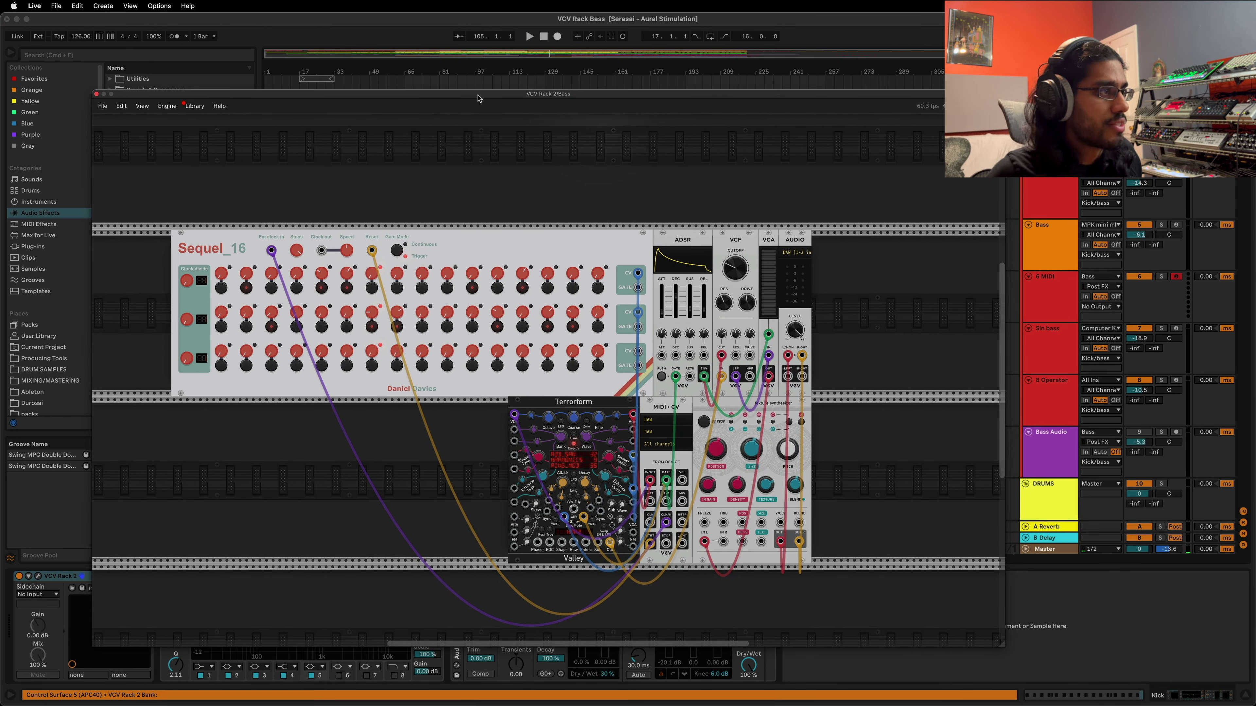